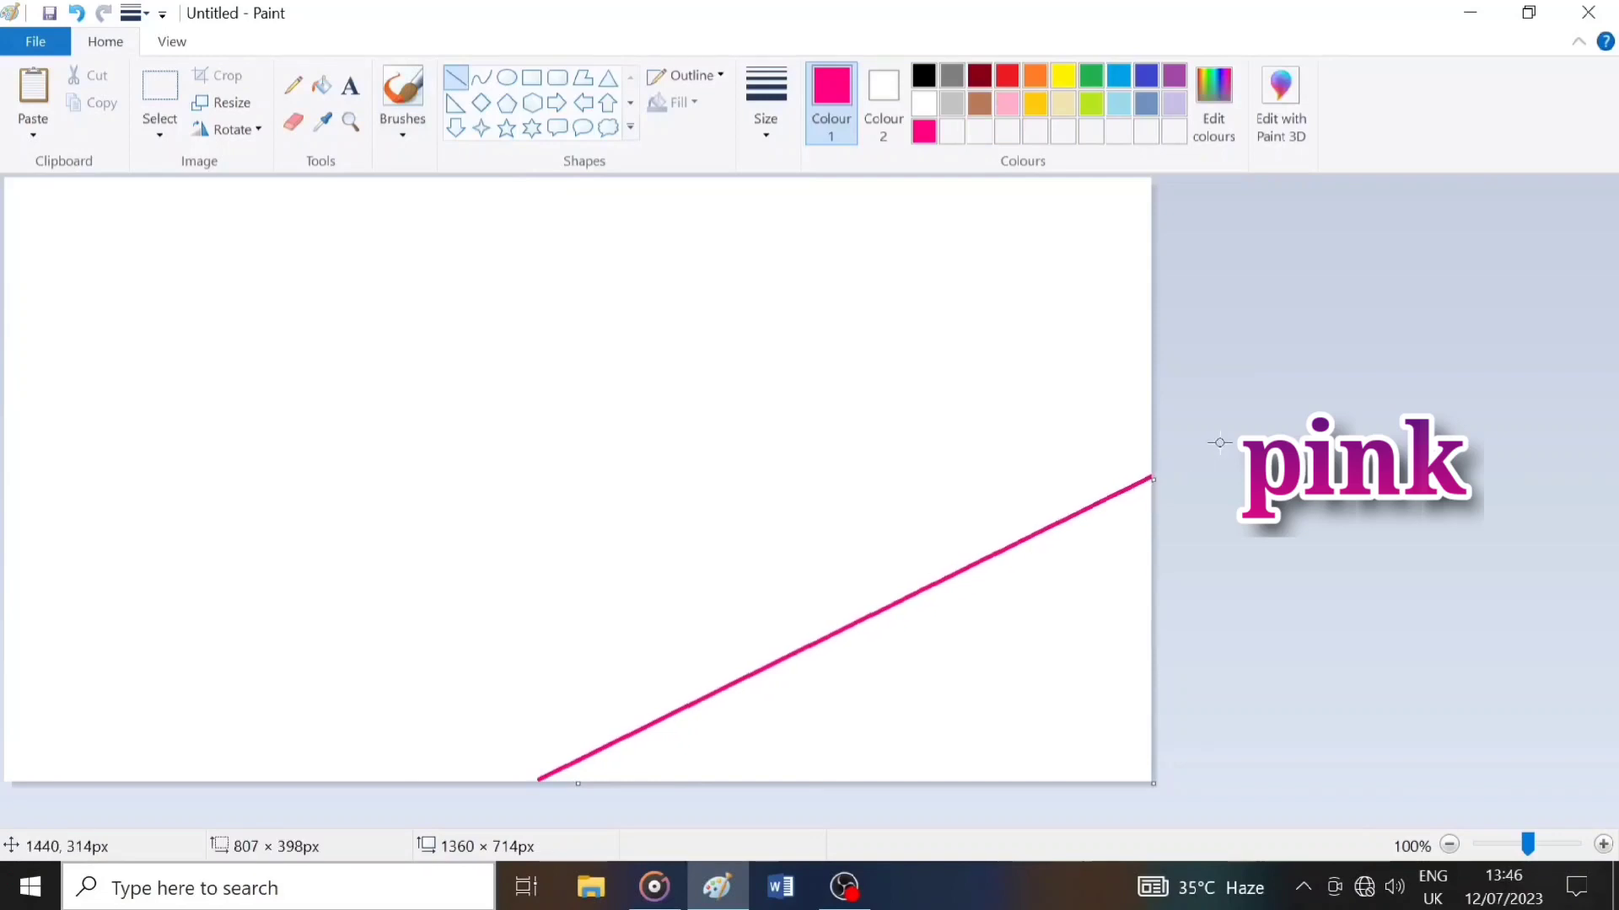
# Step: Nudge the pink diagonal line so both ends reach the canvas edges, and fill the corner beneath it with pink
pyautogui.moveTo(1040, 535); pyautogui.dragTo(1024, 550)
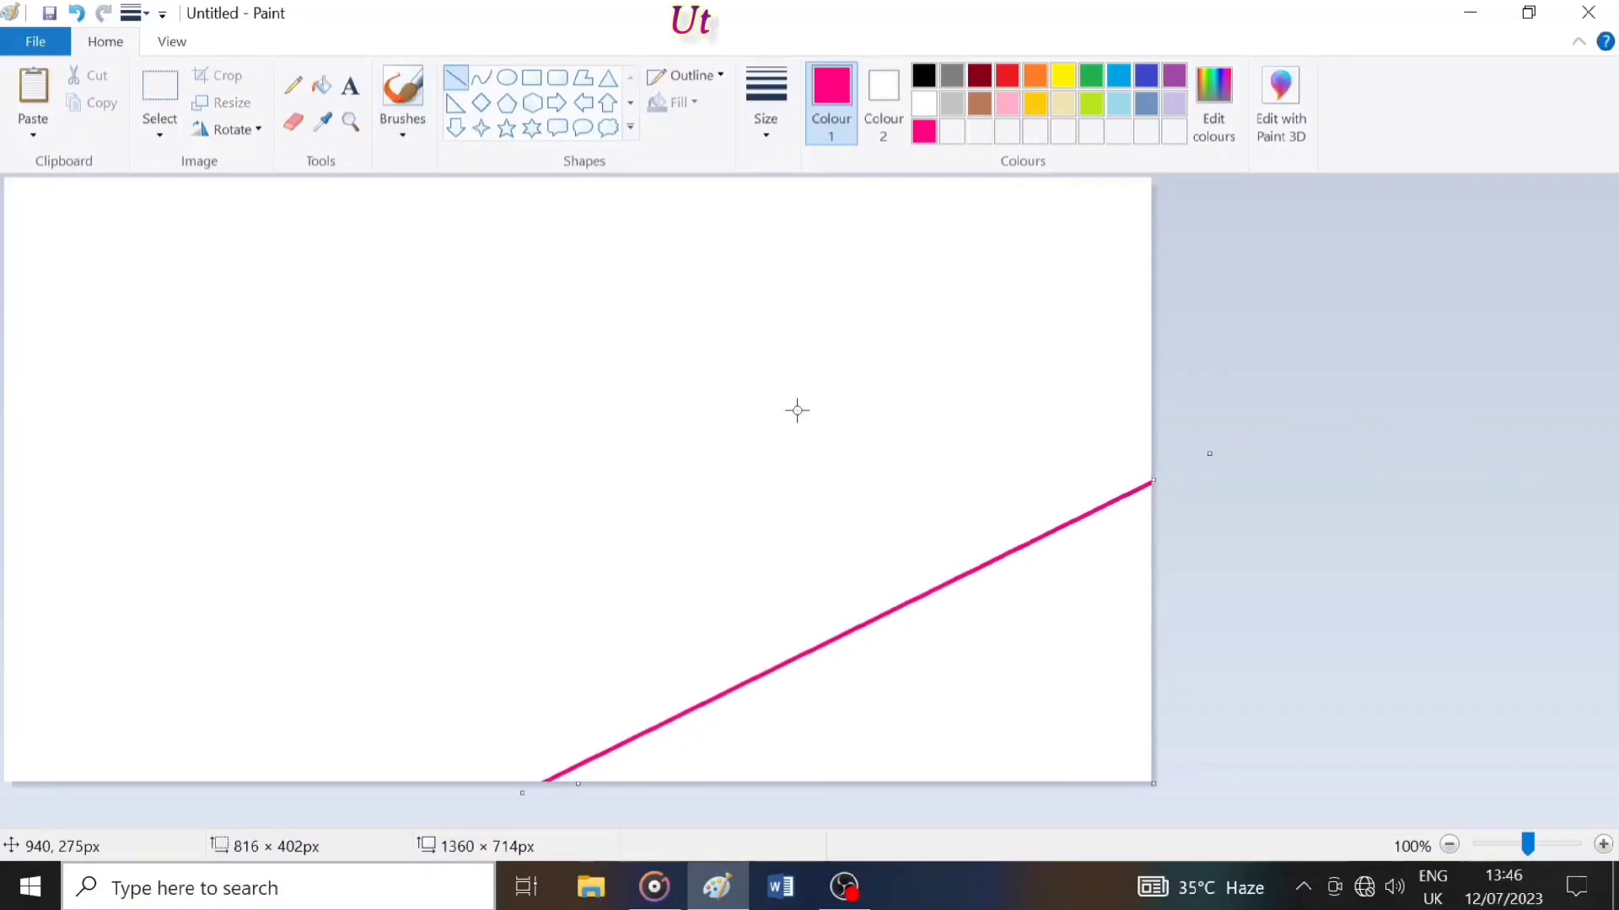
pyautogui.click(768, 447)
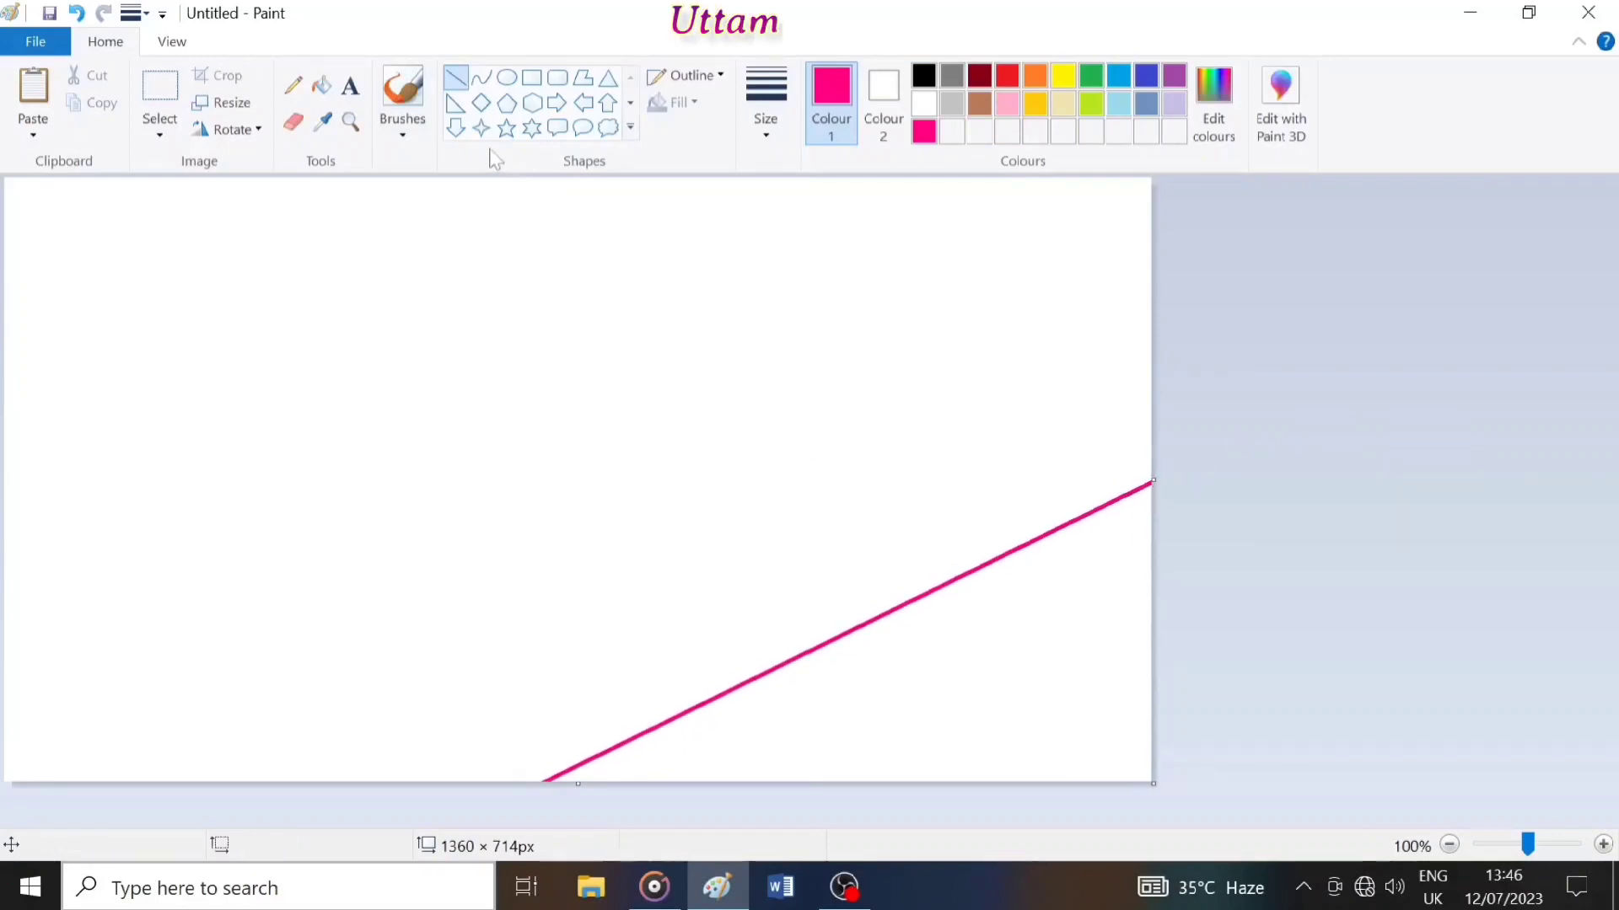
pyautogui.click(321, 85)
pyautogui.click(1003, 590)
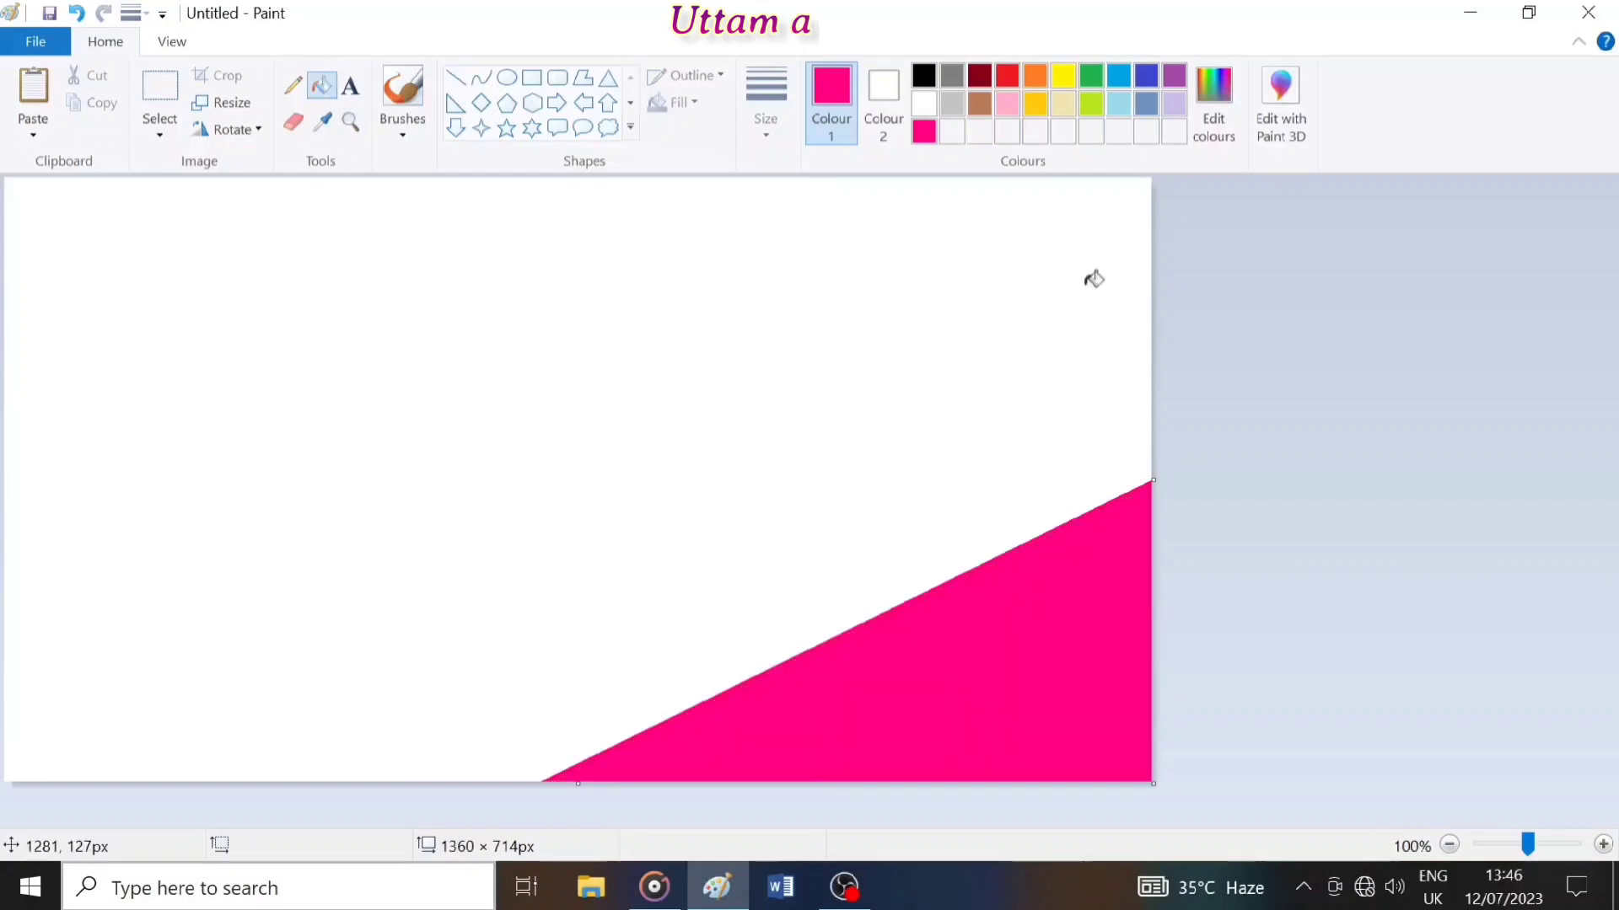
# Step: Add a diagonal band above the pink corner, outlined and filled in a custom dark pink of red 159, green 0, blue 80
pyautogui.click(1236, 121)
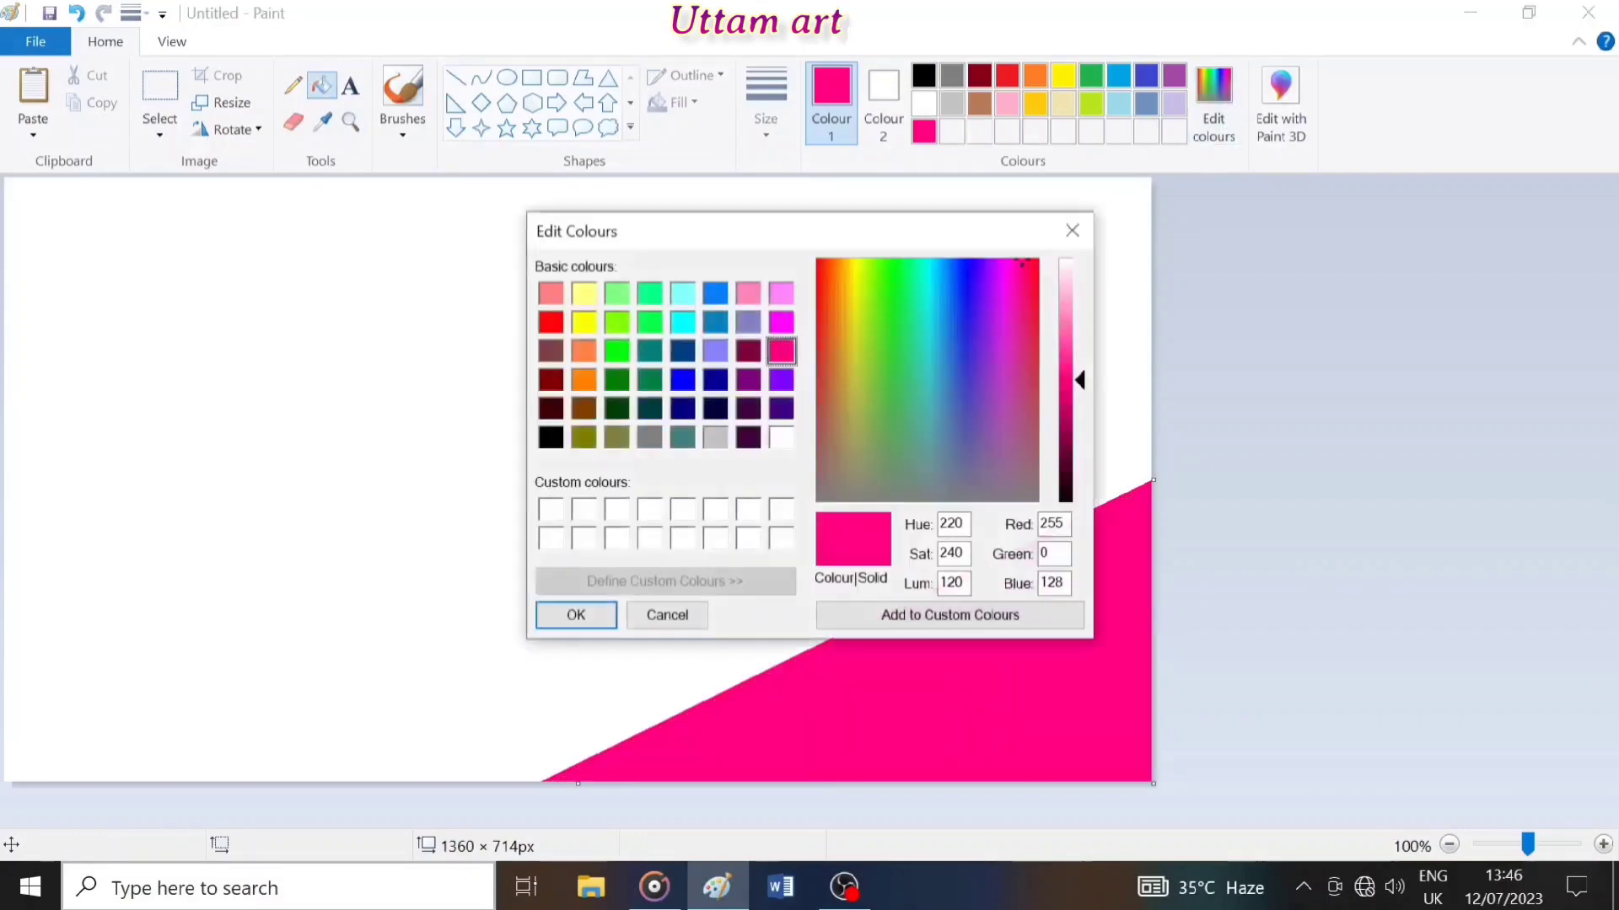
pyautogui.moveTo(1079, 384); pyautogui.dragTo(1079, 432)
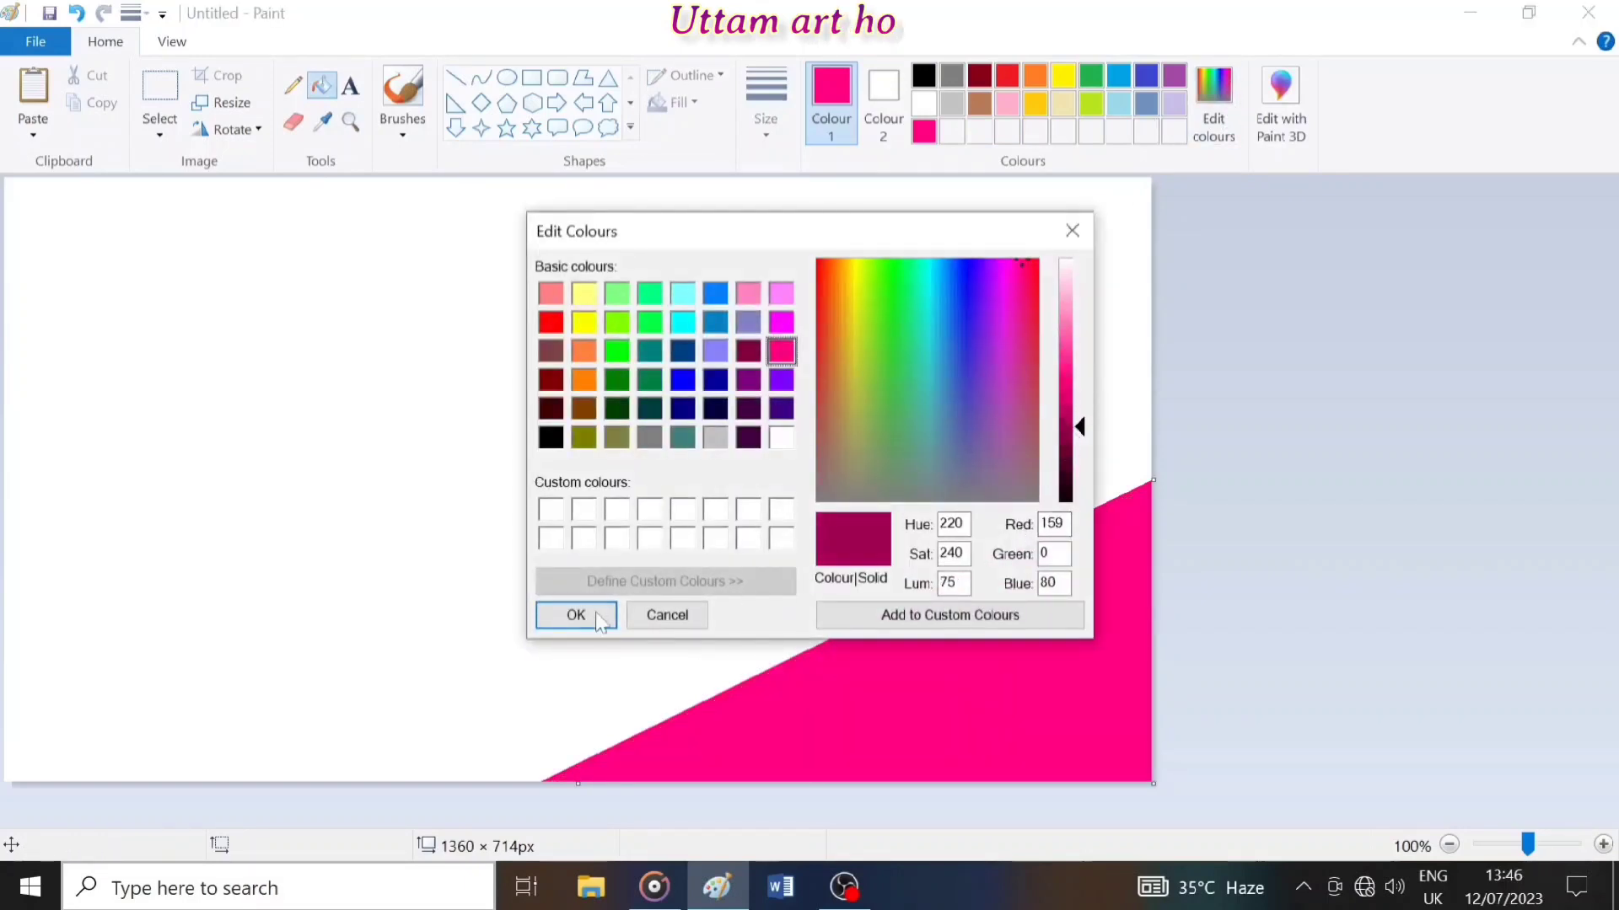
pyautogui.click(576, 614)
pyautogui.click(455, 77)
pyautogui.moveTo(759, 445); pyautogui.dragTo(186, 783)
pyautogui.moveTo(759, 444)
pyautogui.mouseDown()
pyautogui.moveTo(1178, 285)
pyautogui.moveTo(1131, 317)
pyautogui.moveTo(1151, 308)
pyautogui.mouseUp()
pyautogui.click(720, 400)
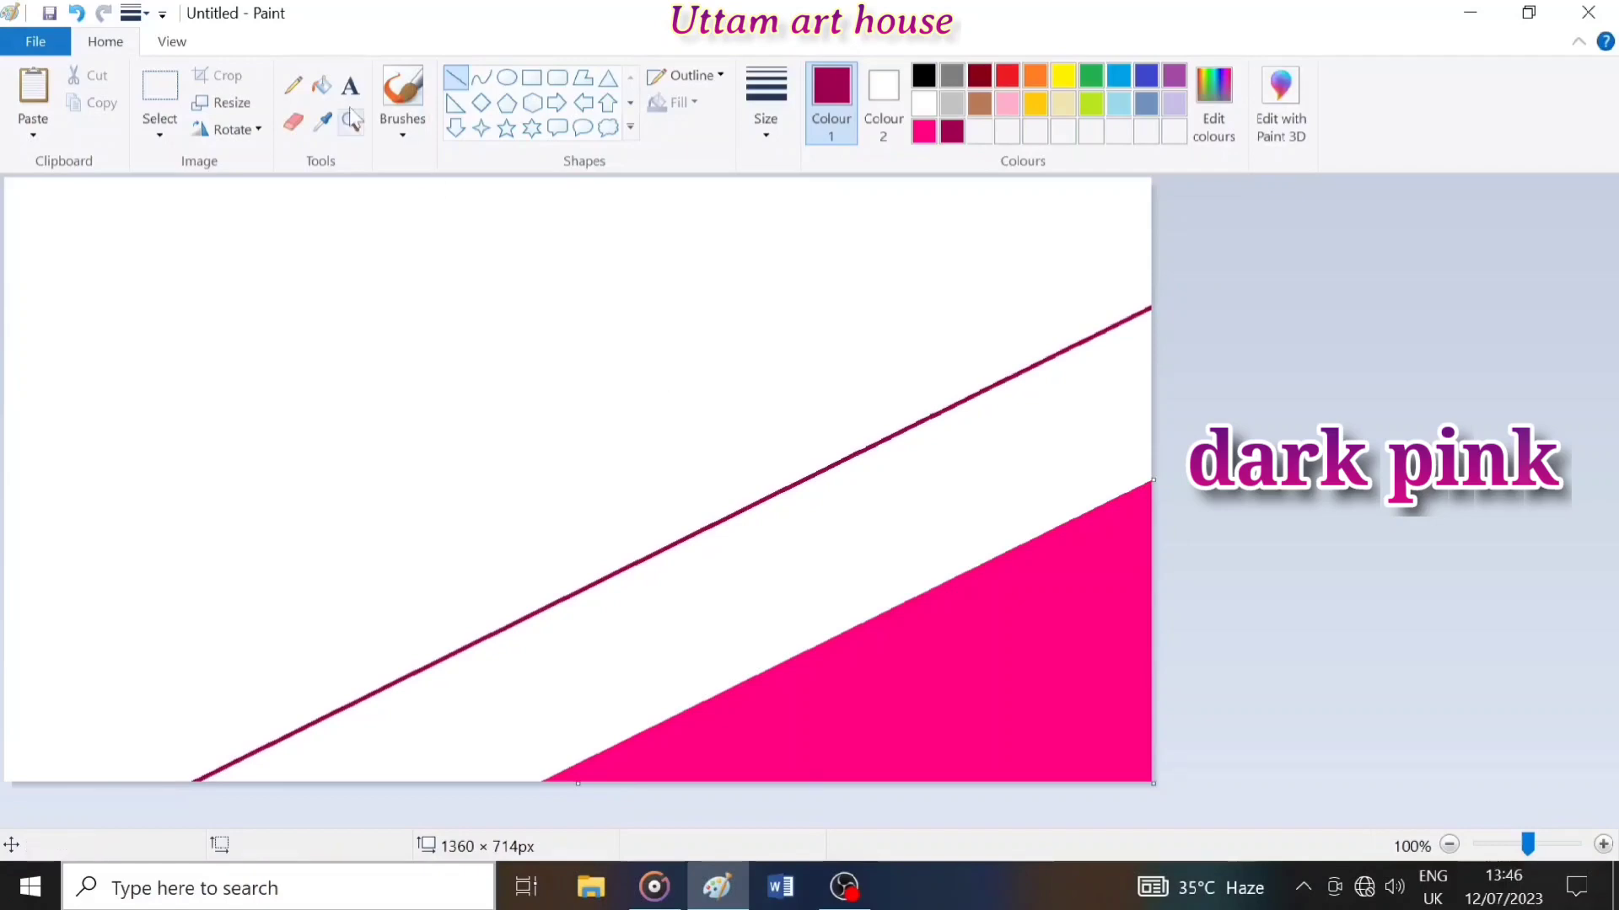
pyautogui.click(321, 85)
pyautogui.click(827, 491)
# Step: Add a parallel diagonal band above the dark pink one, outlined and filled in a darker shade of red 89, green 0, blue 45
pyautogui.click(1215, 108)
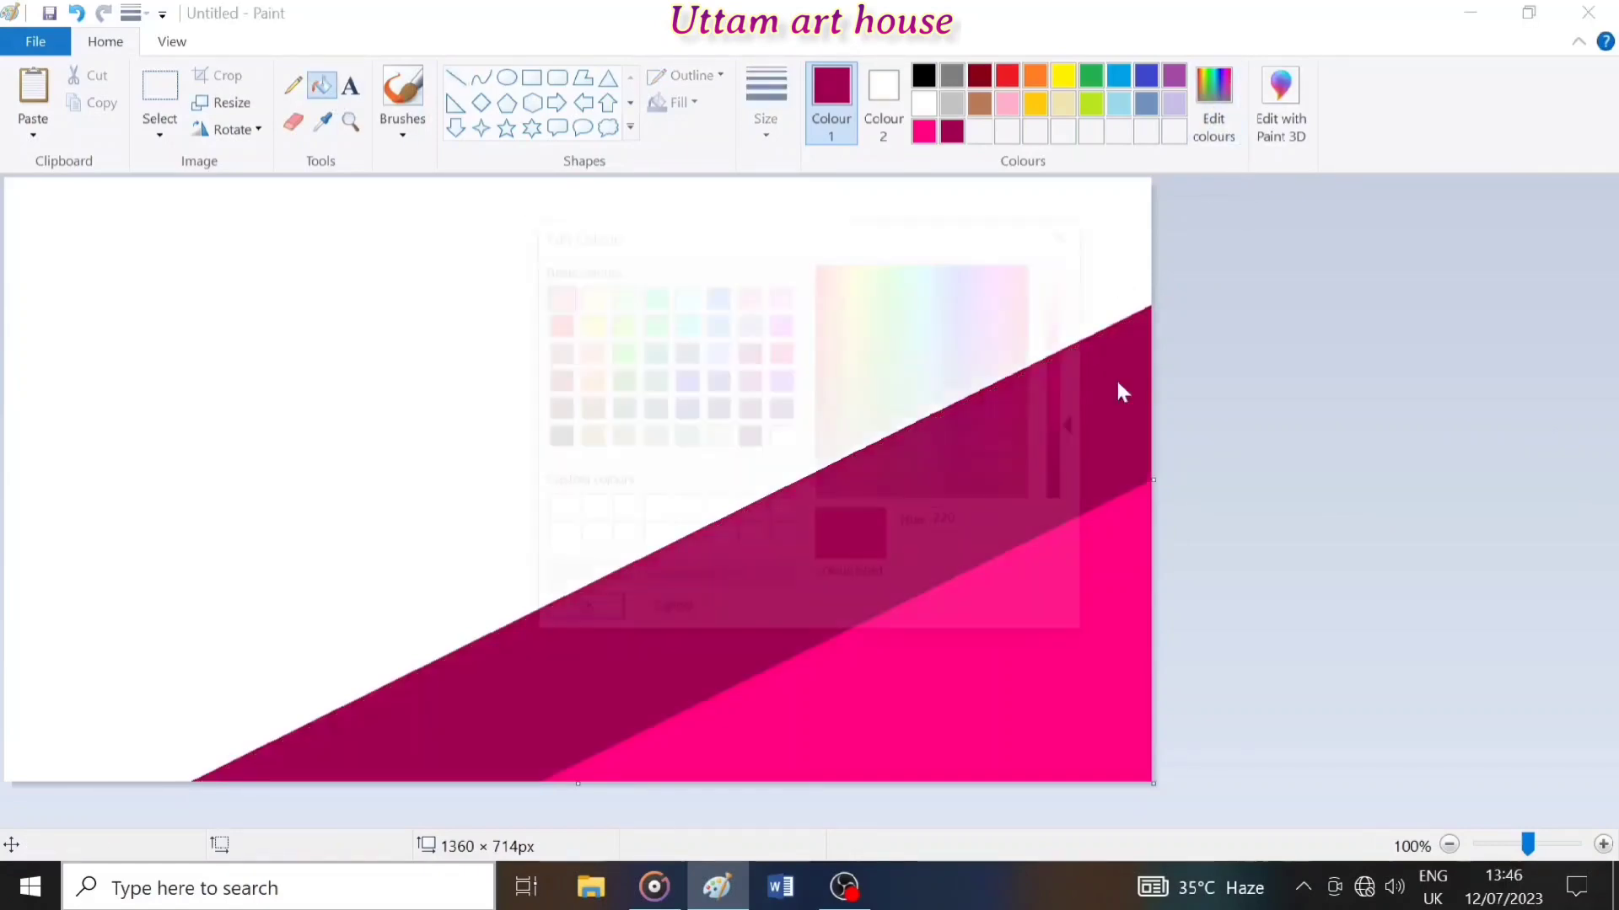
pyautogui.moveTo(1078, 423); pyautogui.dragTo(1078, 463)
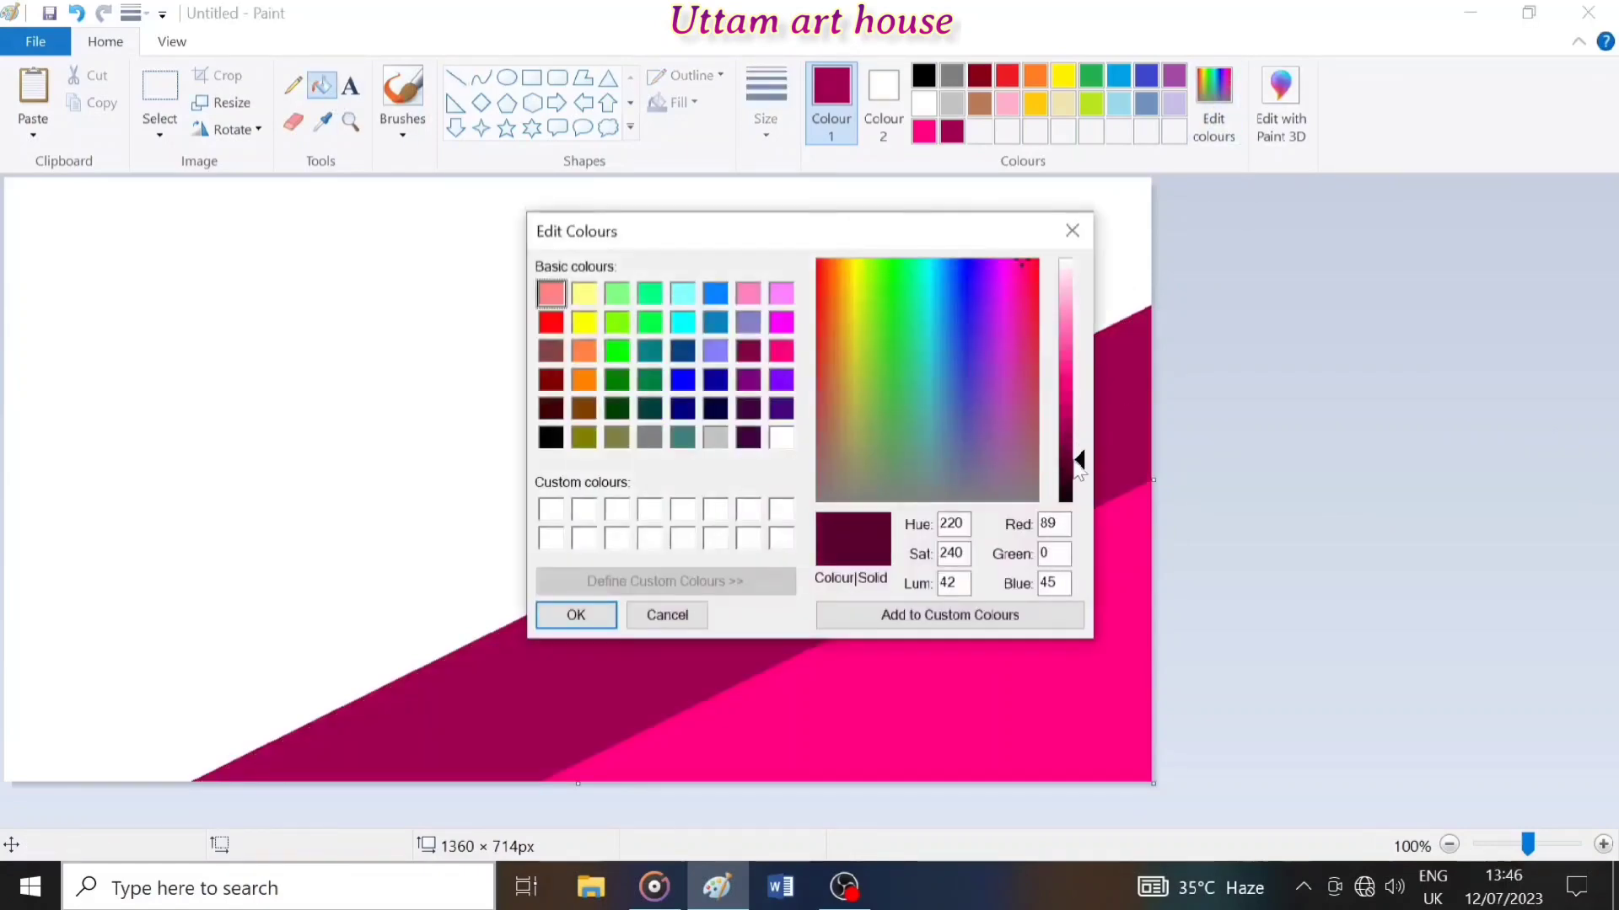
pyautogui.click(593, 618)
pyautogui.click(455, 77)
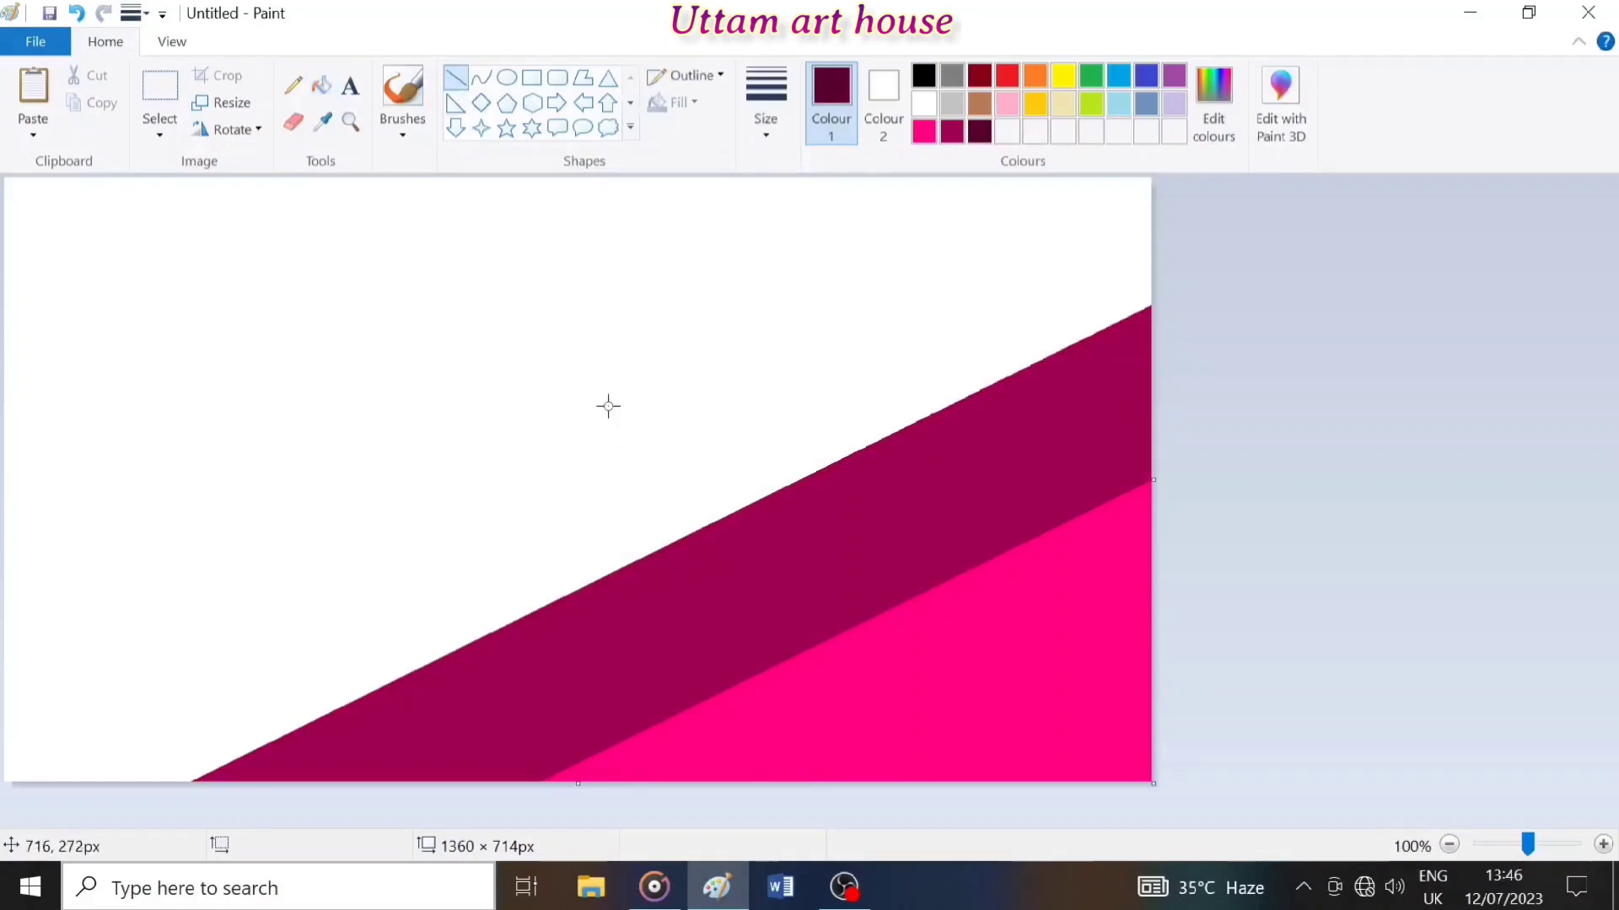
pyautogui.moveTo(608, 406); pyautogui.dragTo(3, 706)
pyautogui.moveTo(607, 403)
pyautogui.mouseDown()
pyautogui.moveTo(1190, 171)
pyautogui.moveTo(1188, 147)
pyautogui.mouseUp()
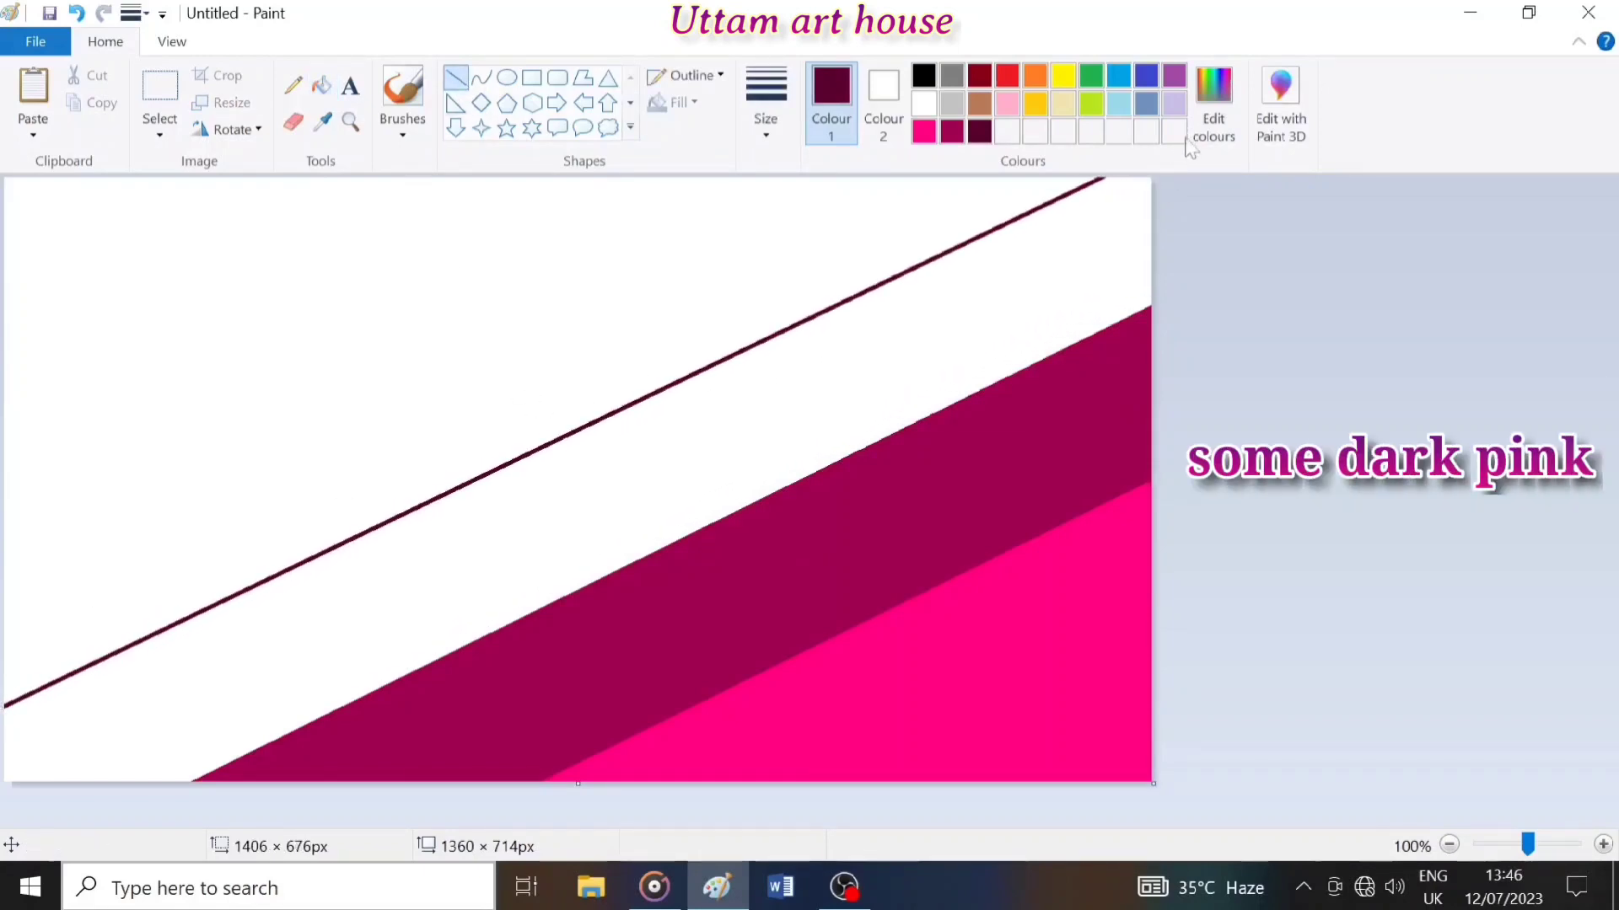
pyautogui.moveTo(901, 274); pyautogui.dragTo(885, 278)
pyautogui.click(514, 286)
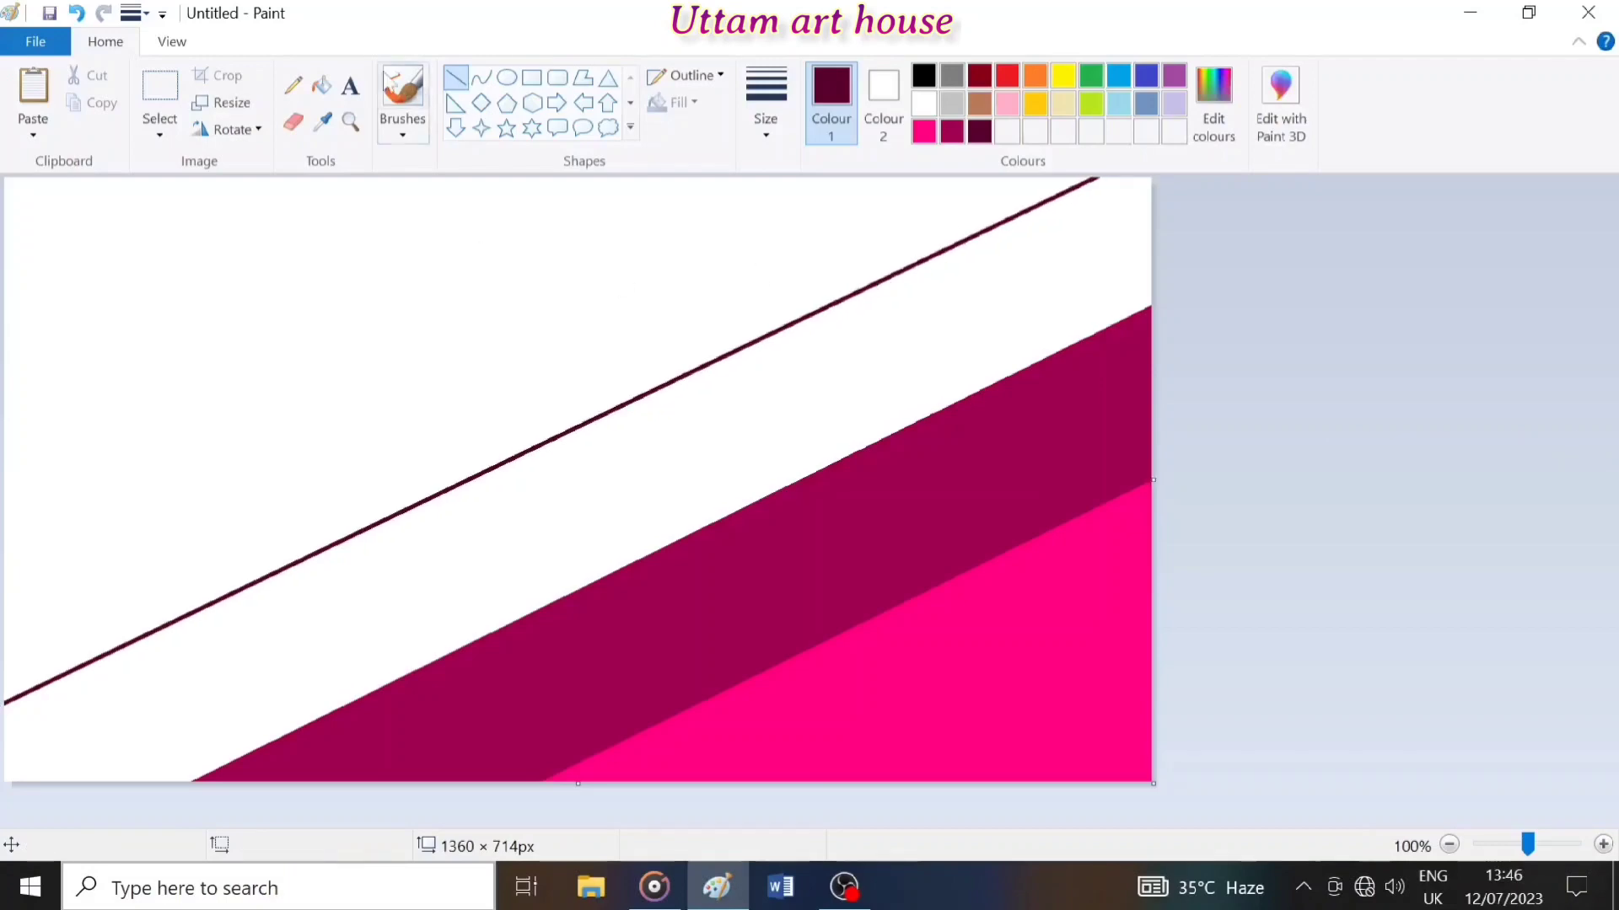
pyautogui.click(321, 85)
pyautogui.click(753, 413)
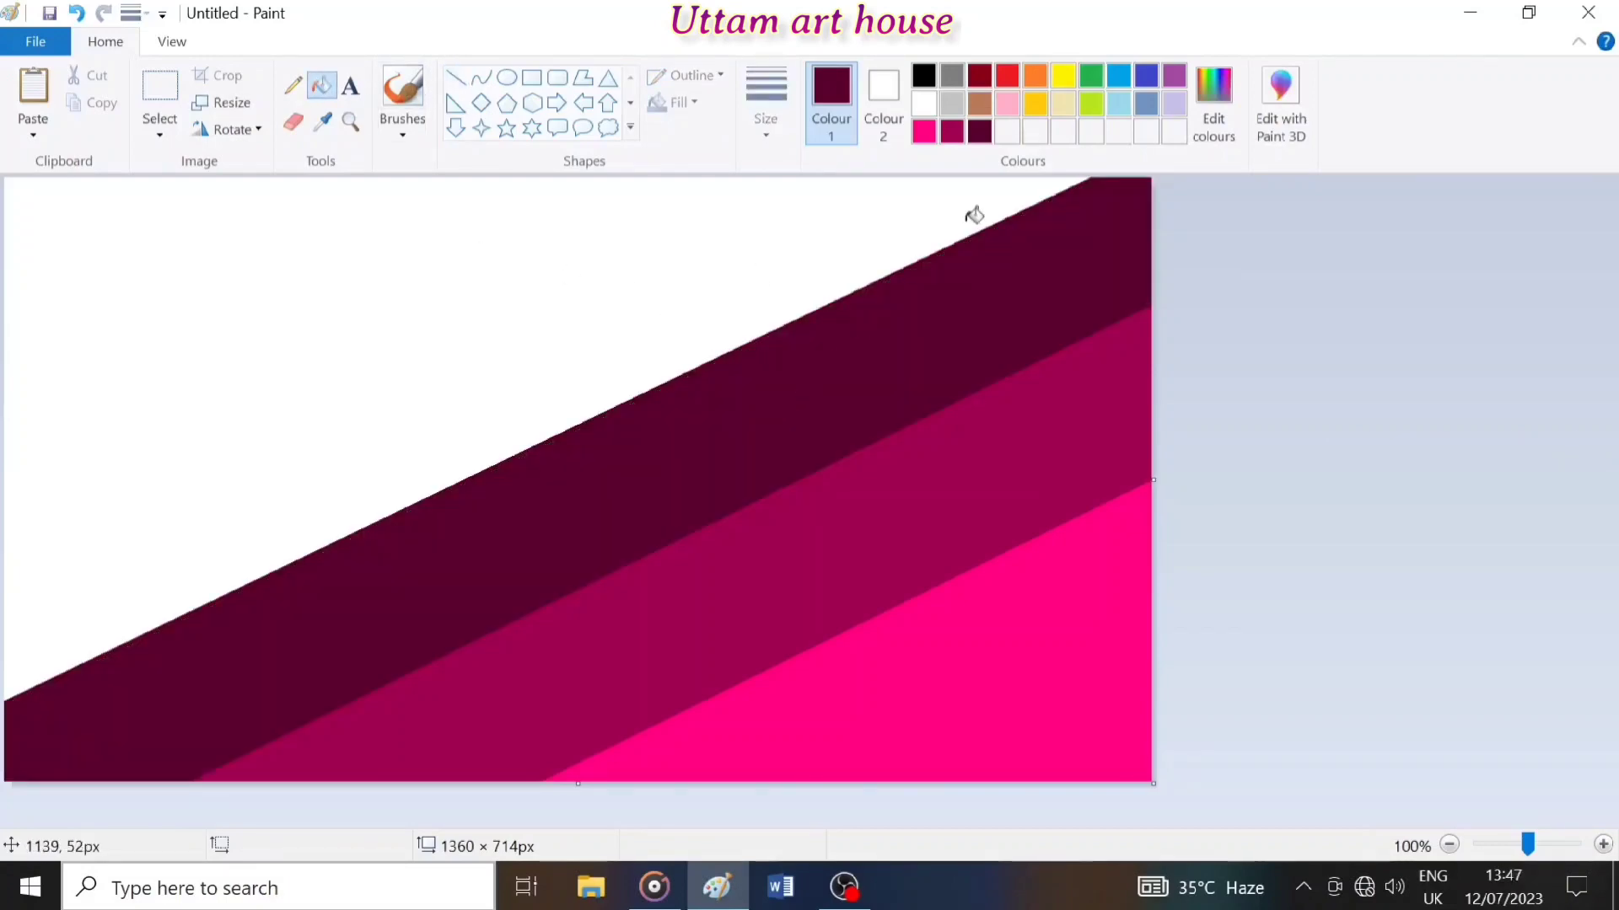
# Step: Define an even darker pink from the darkest band's colour by lowering its luminosity
pyautogui.click(923, 76)
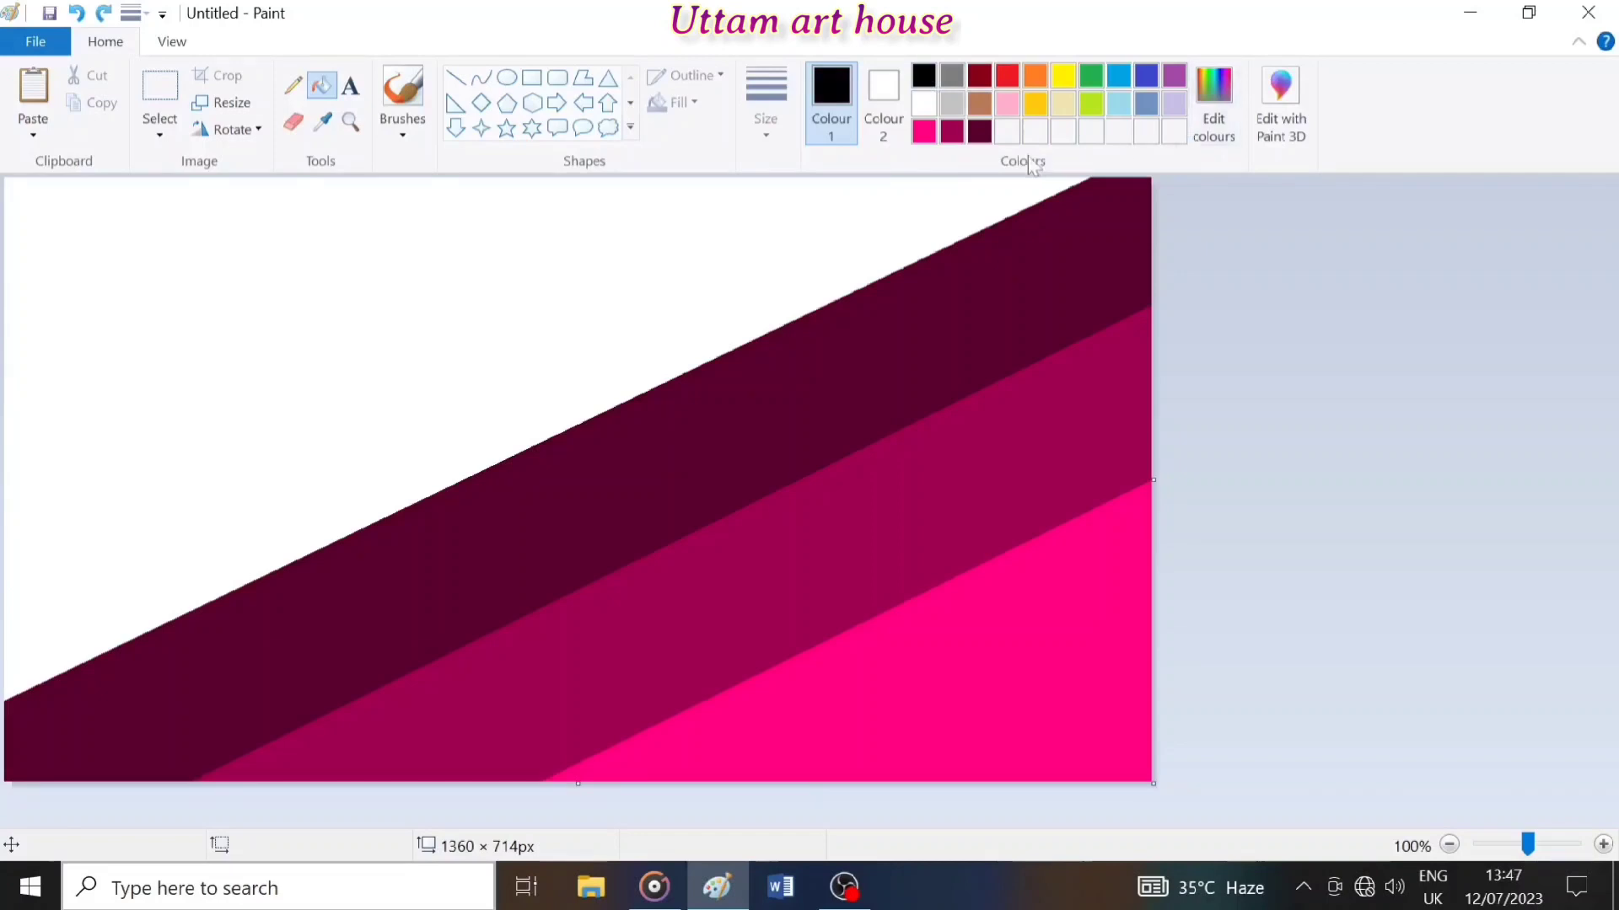
pyautogui.click(979, 131)
pyautogui.click(1213, 101)
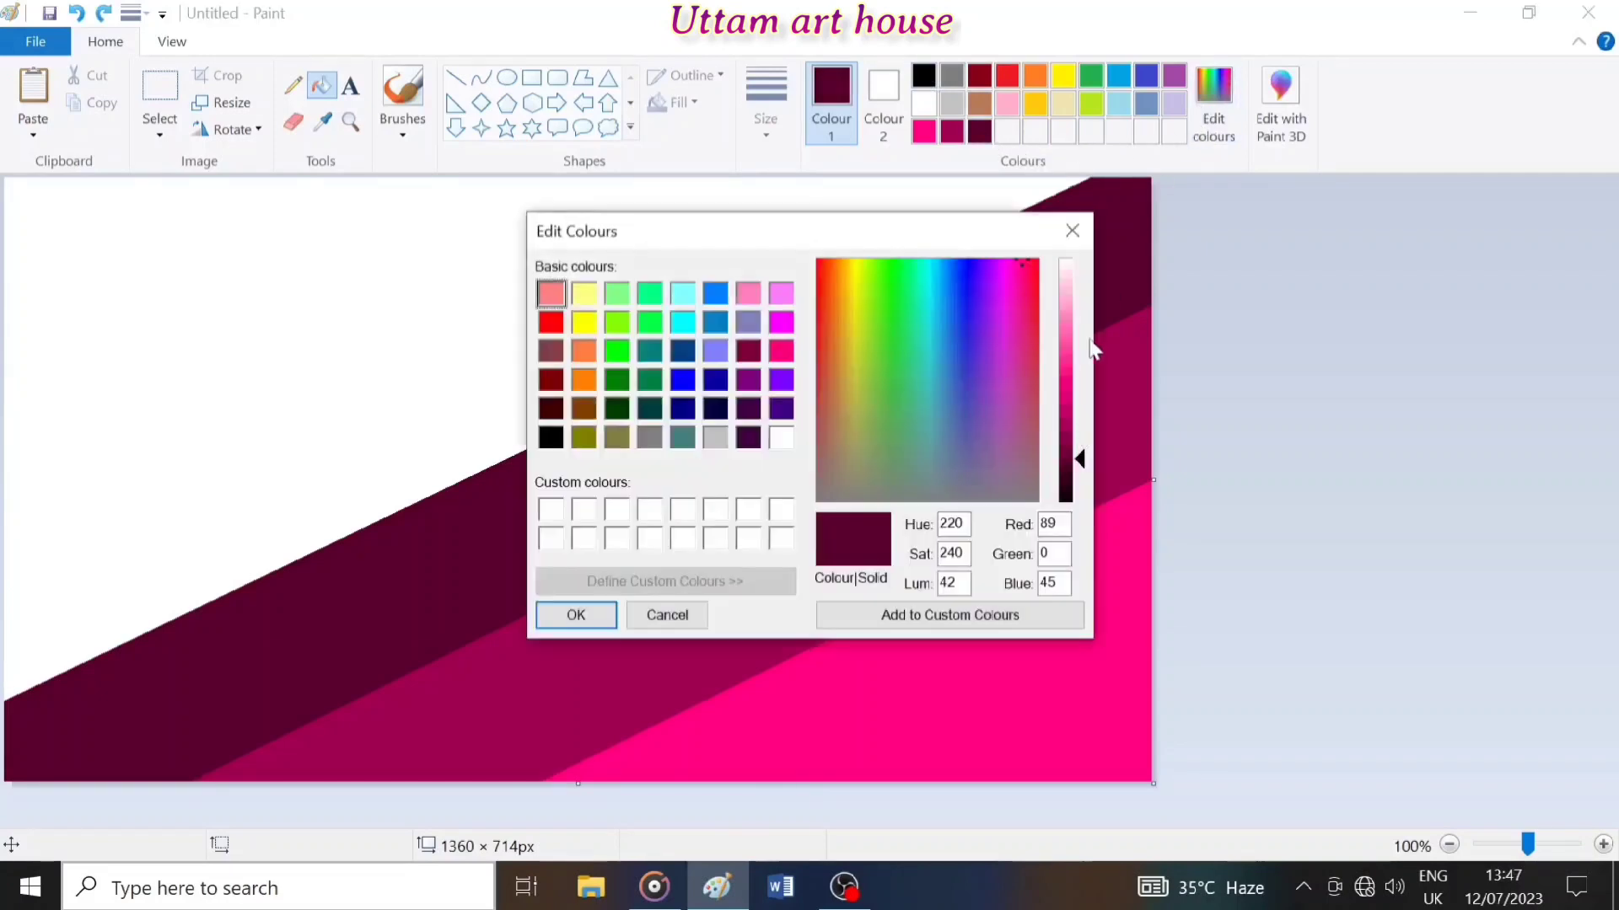
pyautogui.click(1078, 477)
pyautogui.click(576, 615)
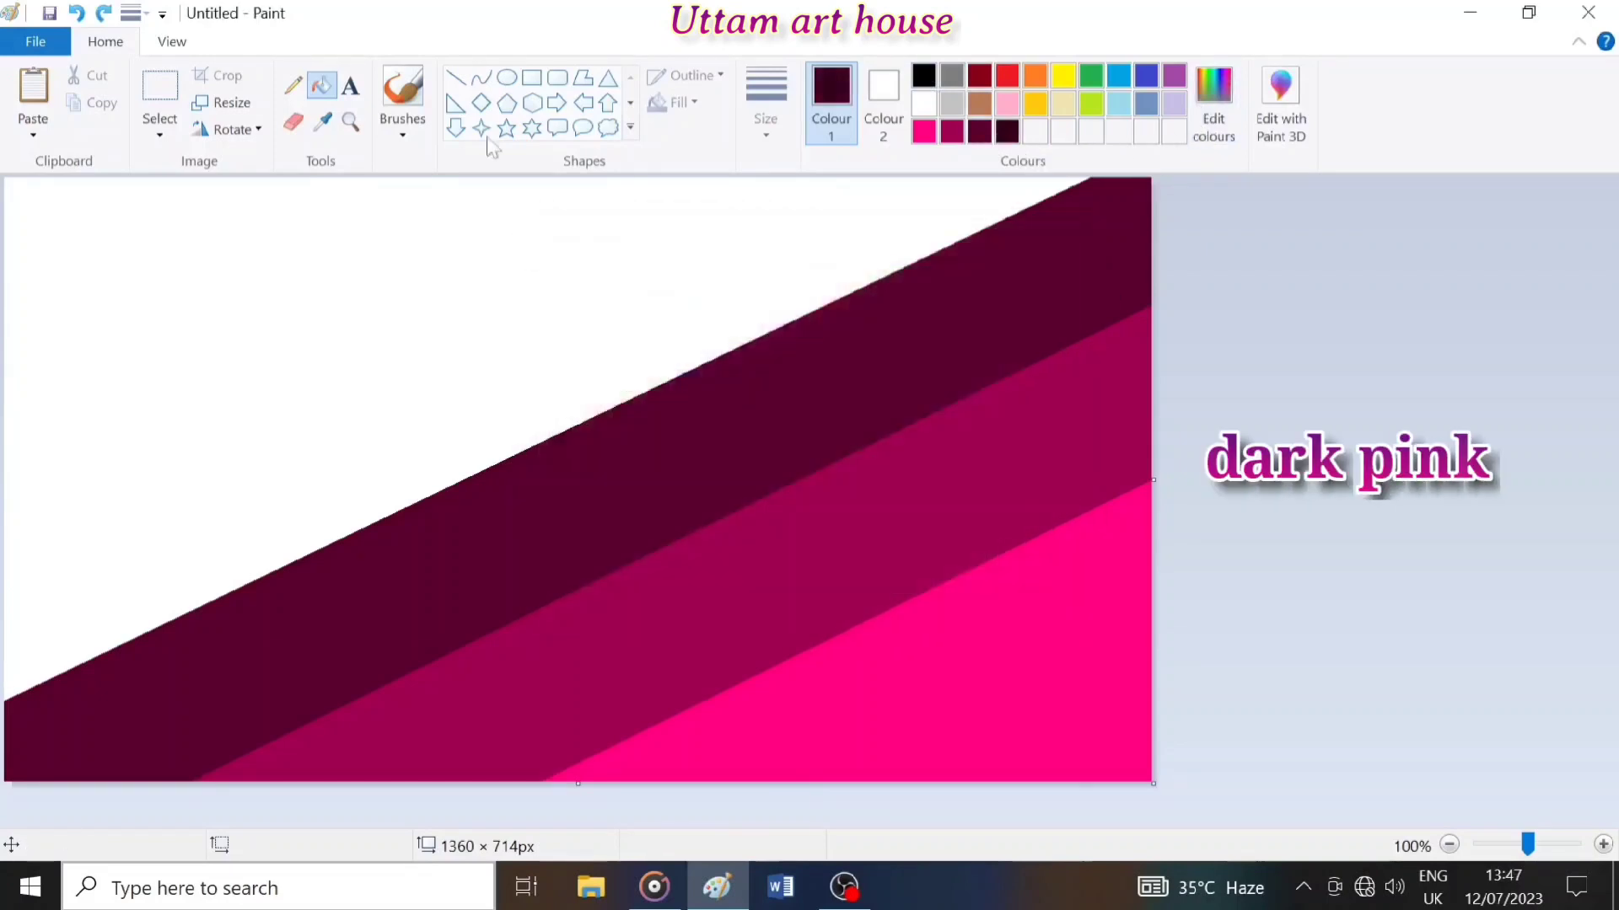
# Step: Draw and fill one more parallel diagonal band in the darkest pink, and fill the remaining white corner with black
pyautogui.click(455, 78)
pyautogui.moveTo(440, 355)
pyautogui.mouseDown()
pyautogui.moveTo(3, 600)
pyautogui.moveTo(4, 561)
pyautogui.mouseUp()
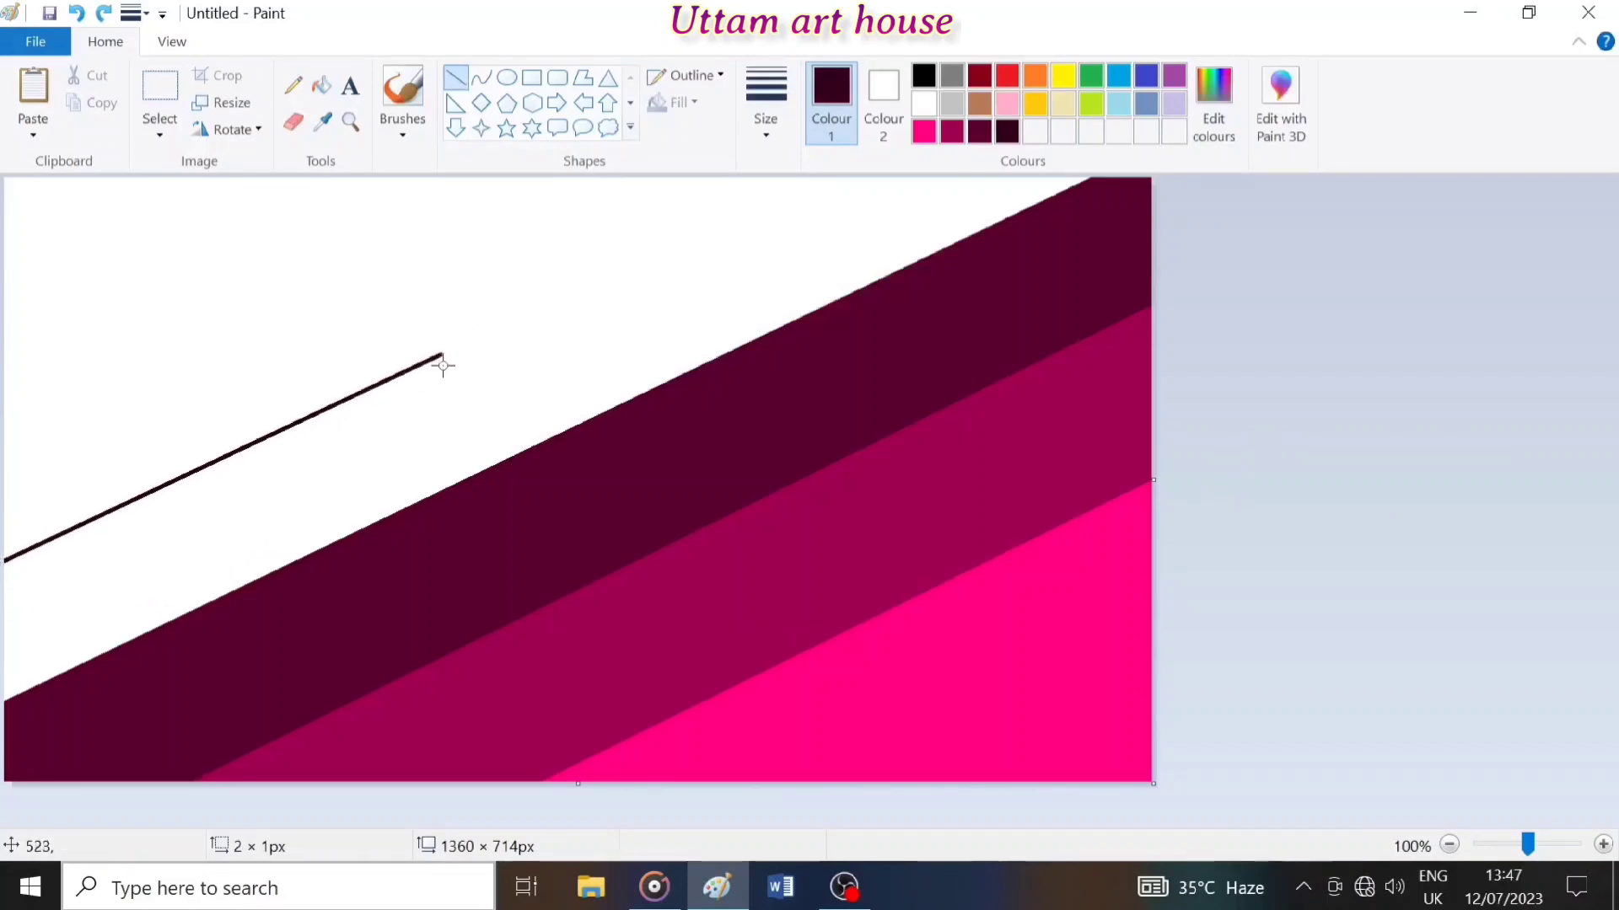
pyautogui.hotkey('ctrl', 'z')
pyautogui.moveTo(439, 353); pyautogui.dragTo(5, 558)
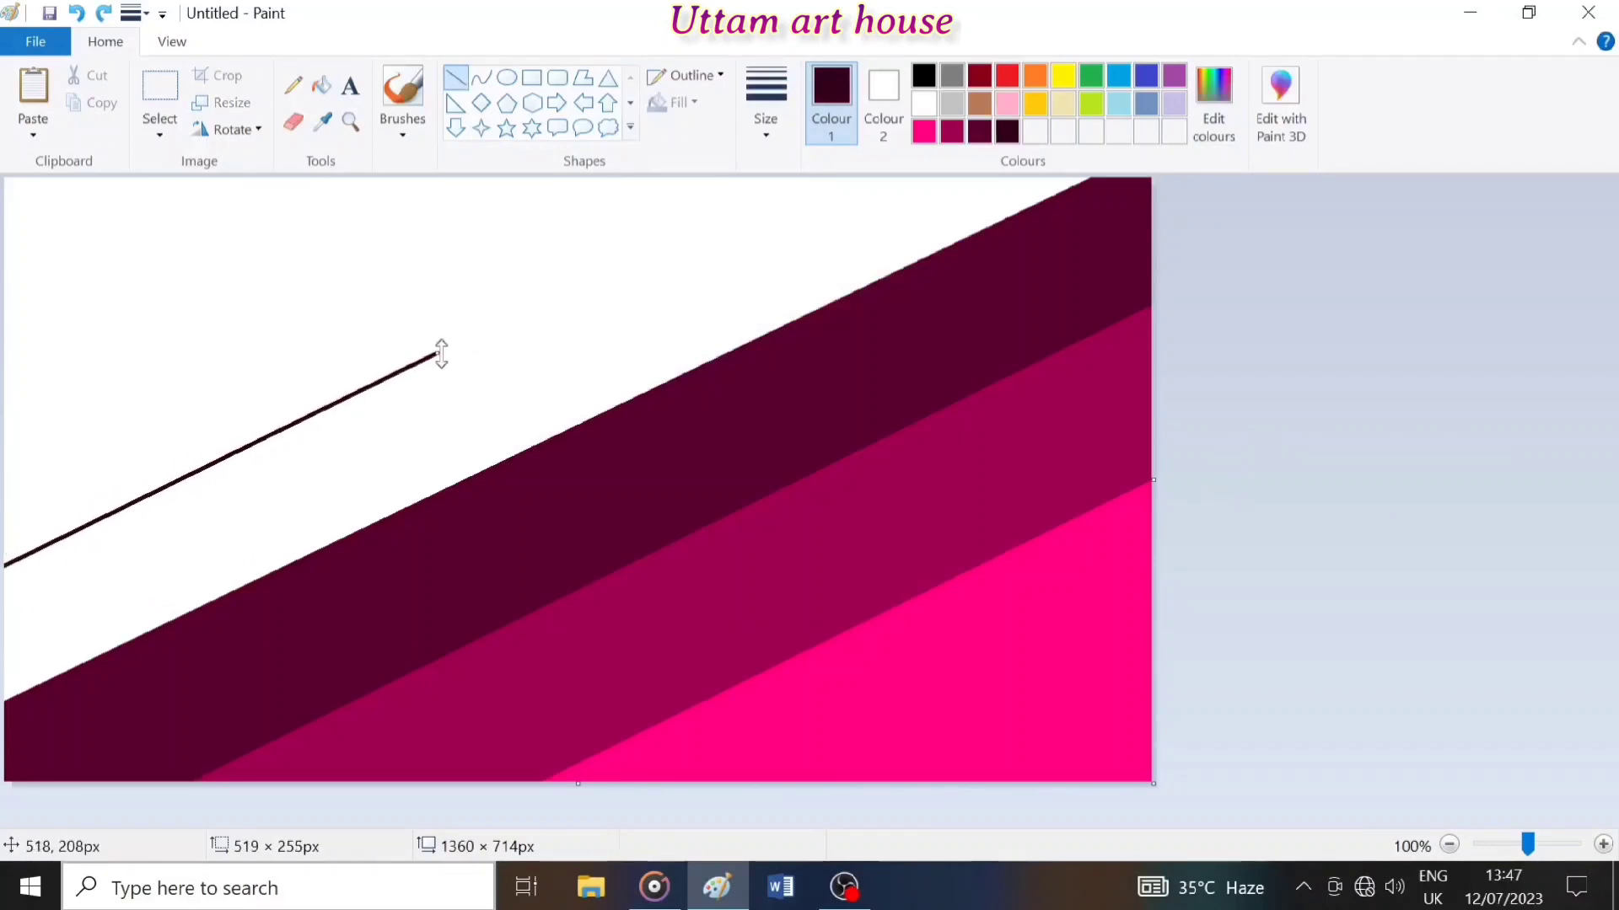
pyautogui.moveTo(438, 353); pyautogui.dragTo(887, 136)
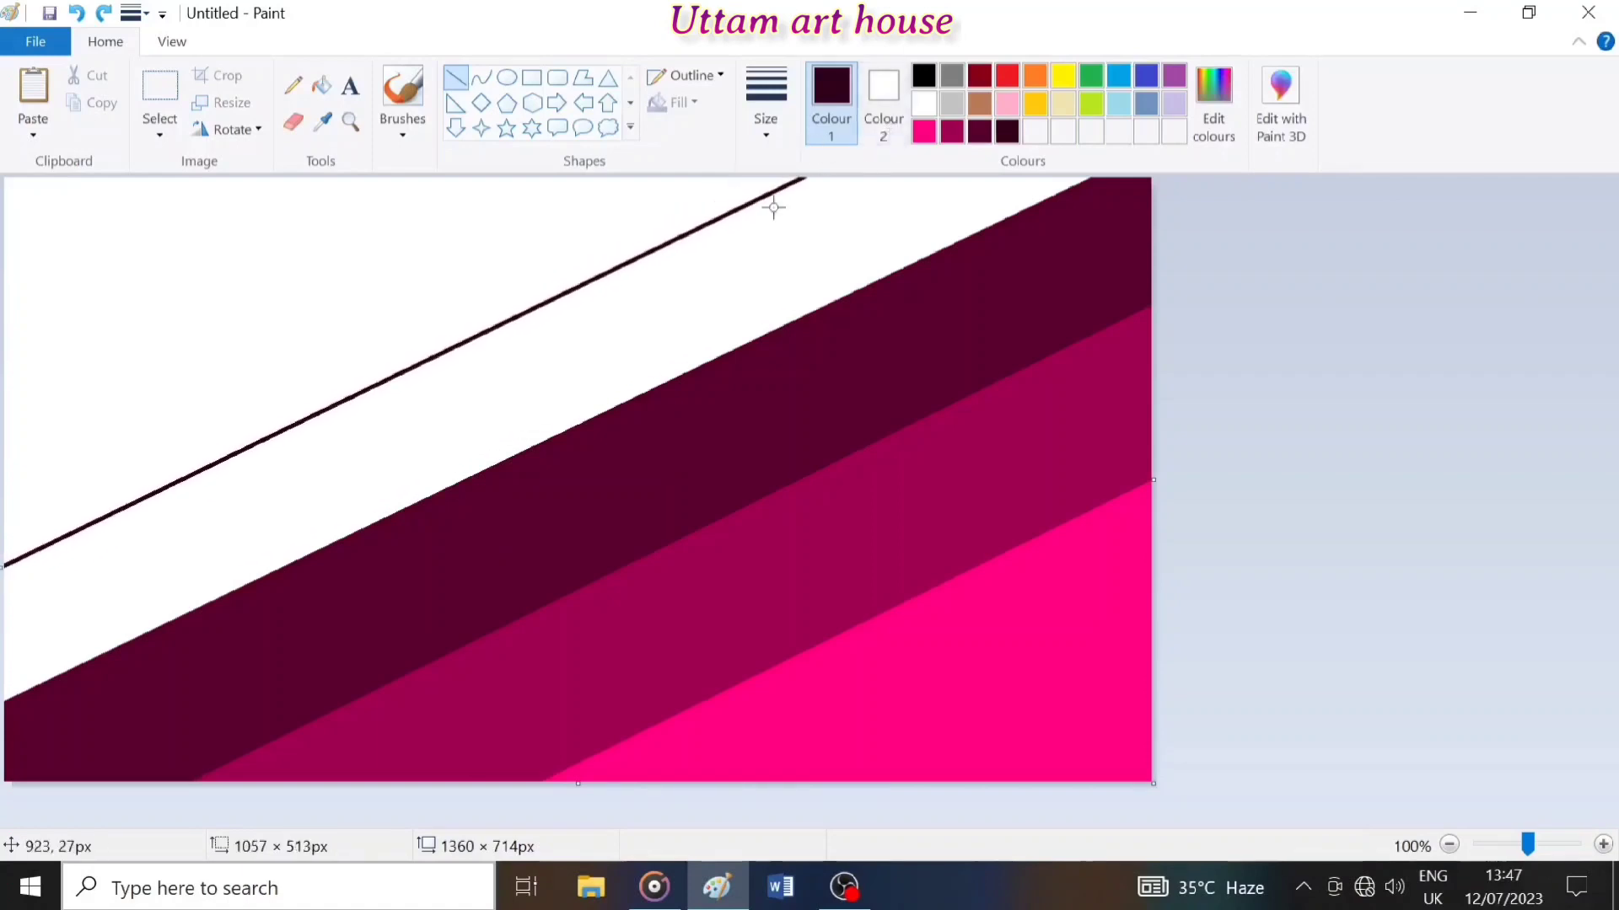
pyautogui.click(321, 85)
pyautogui.click(538, 408)
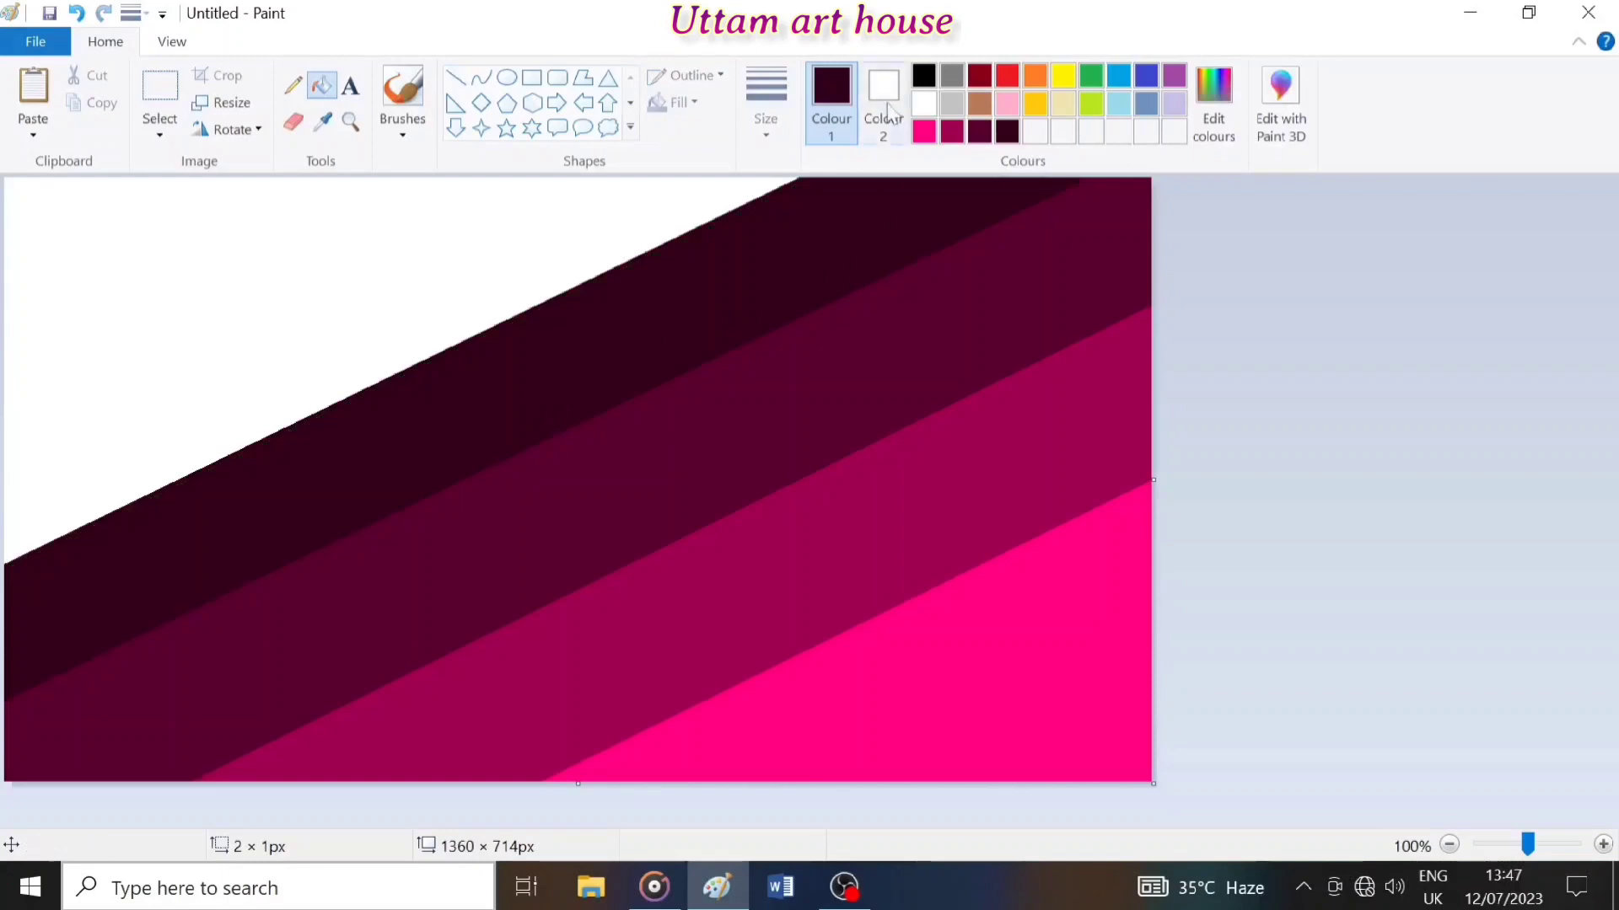
pyautogui.click(921, 79)
pyautogui.click(372, 292)
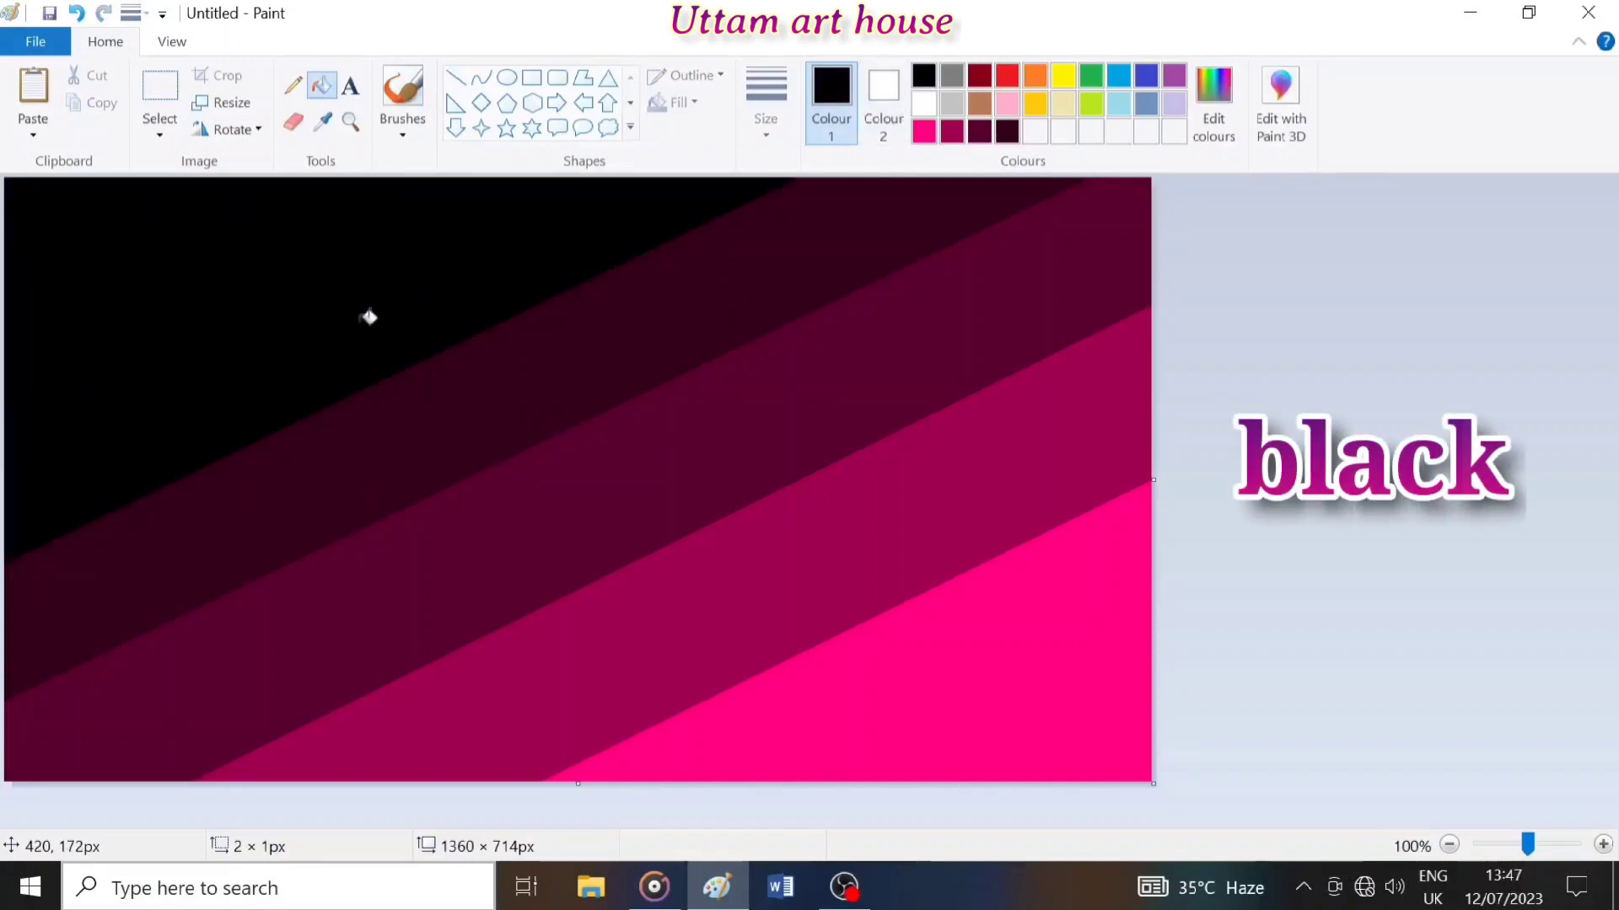
# Step: Resize the image to 1360 × 1 pixels without maintaining the aspect ratio
pyautogui.click(221, 103)
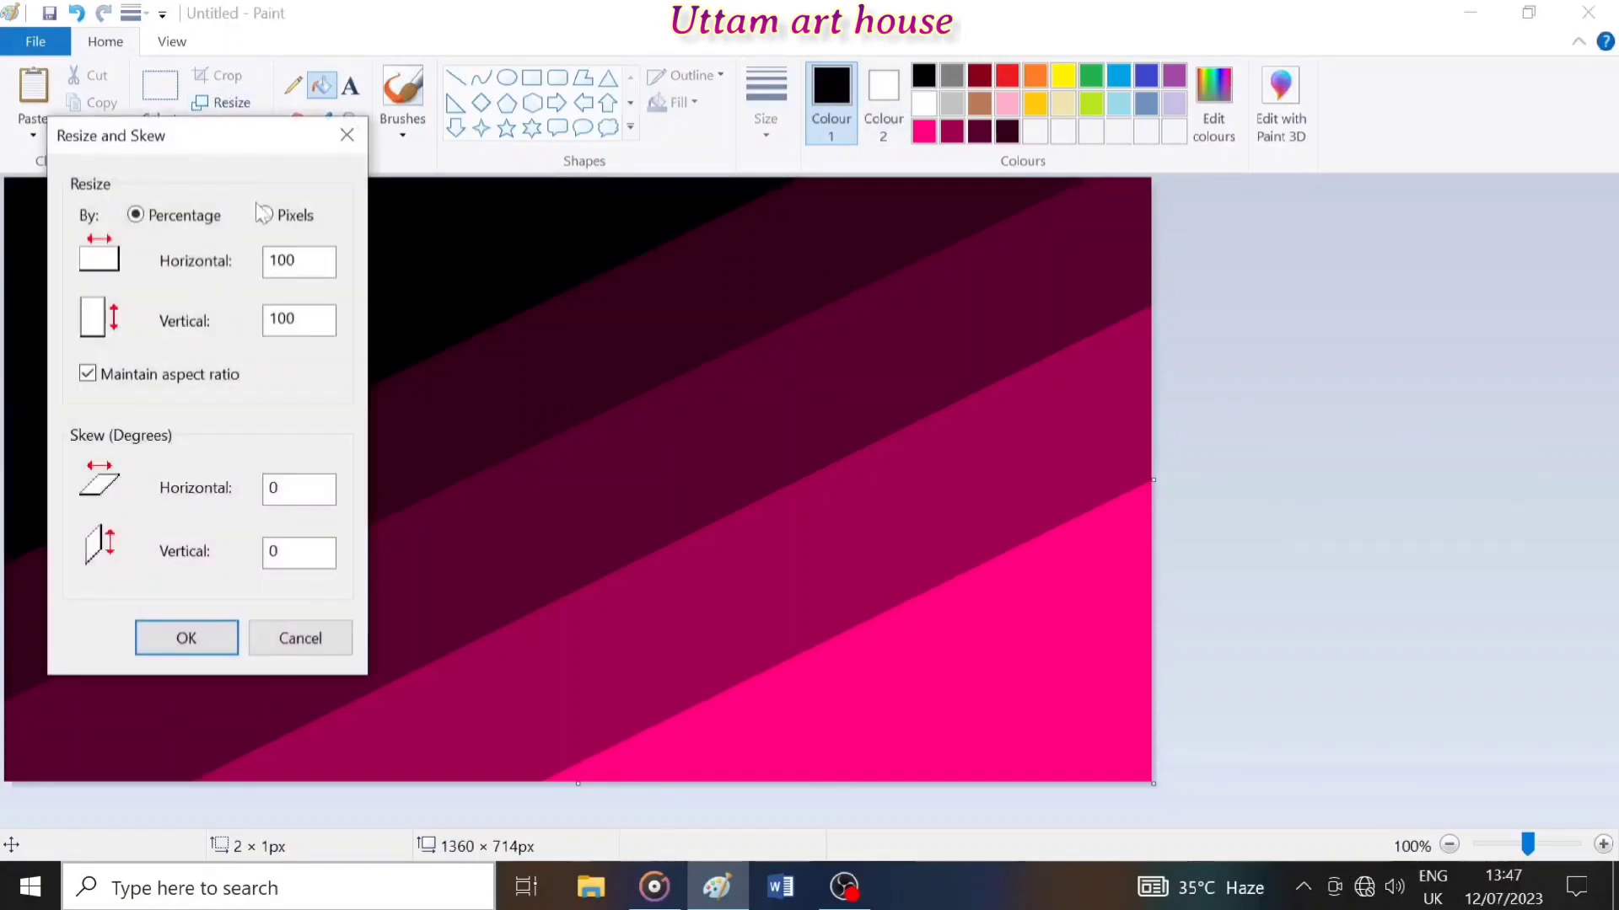
pyautogui.click(264, 215)
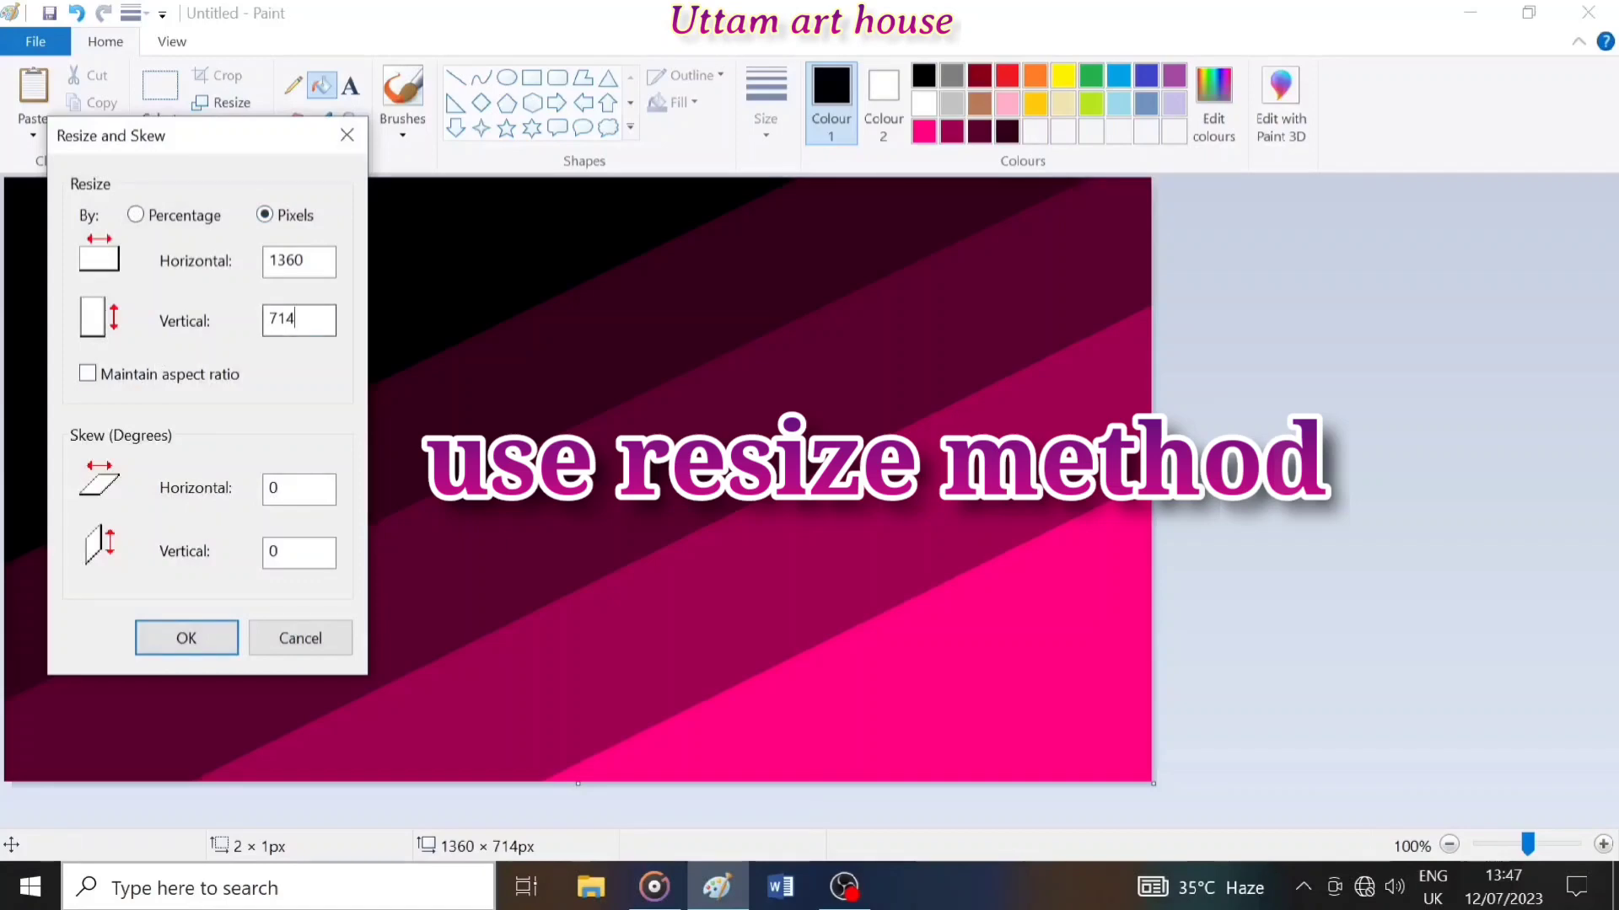
pyautogui.doubleClick(281, 319)
pyautogui.write('1')
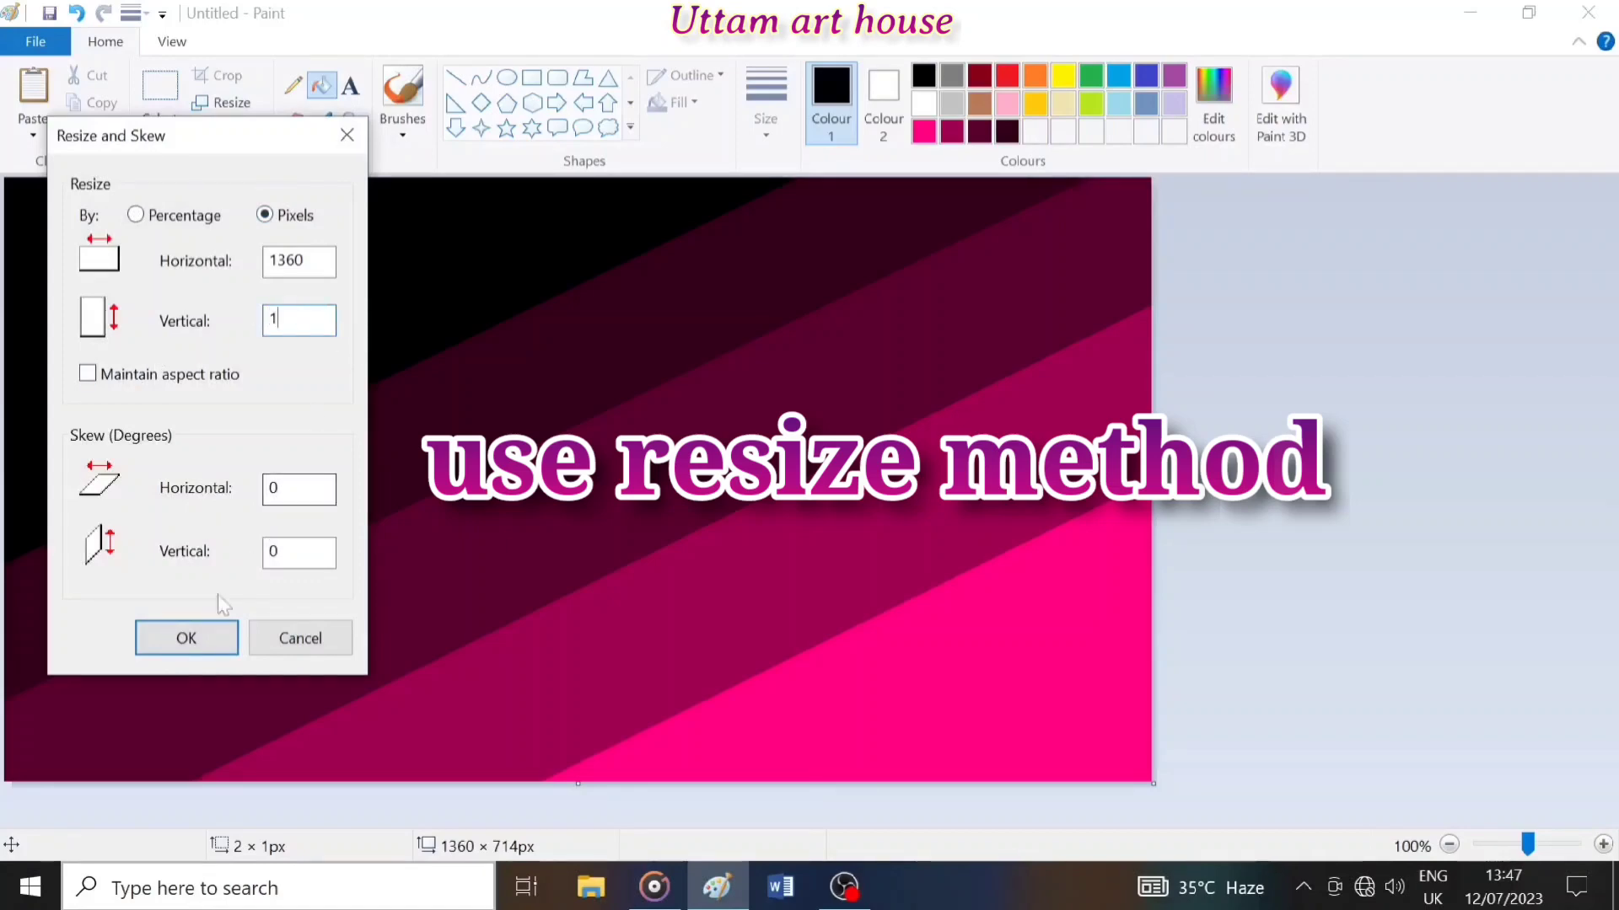
pyautogui.click(186, 638)
# Step: Resize the image to 1360 × 714 pixels without maintaining the aspect ratio, stretching it into a smooth gradient
pyautogui.click(221, 102)
pyautogui.click(265, 215)
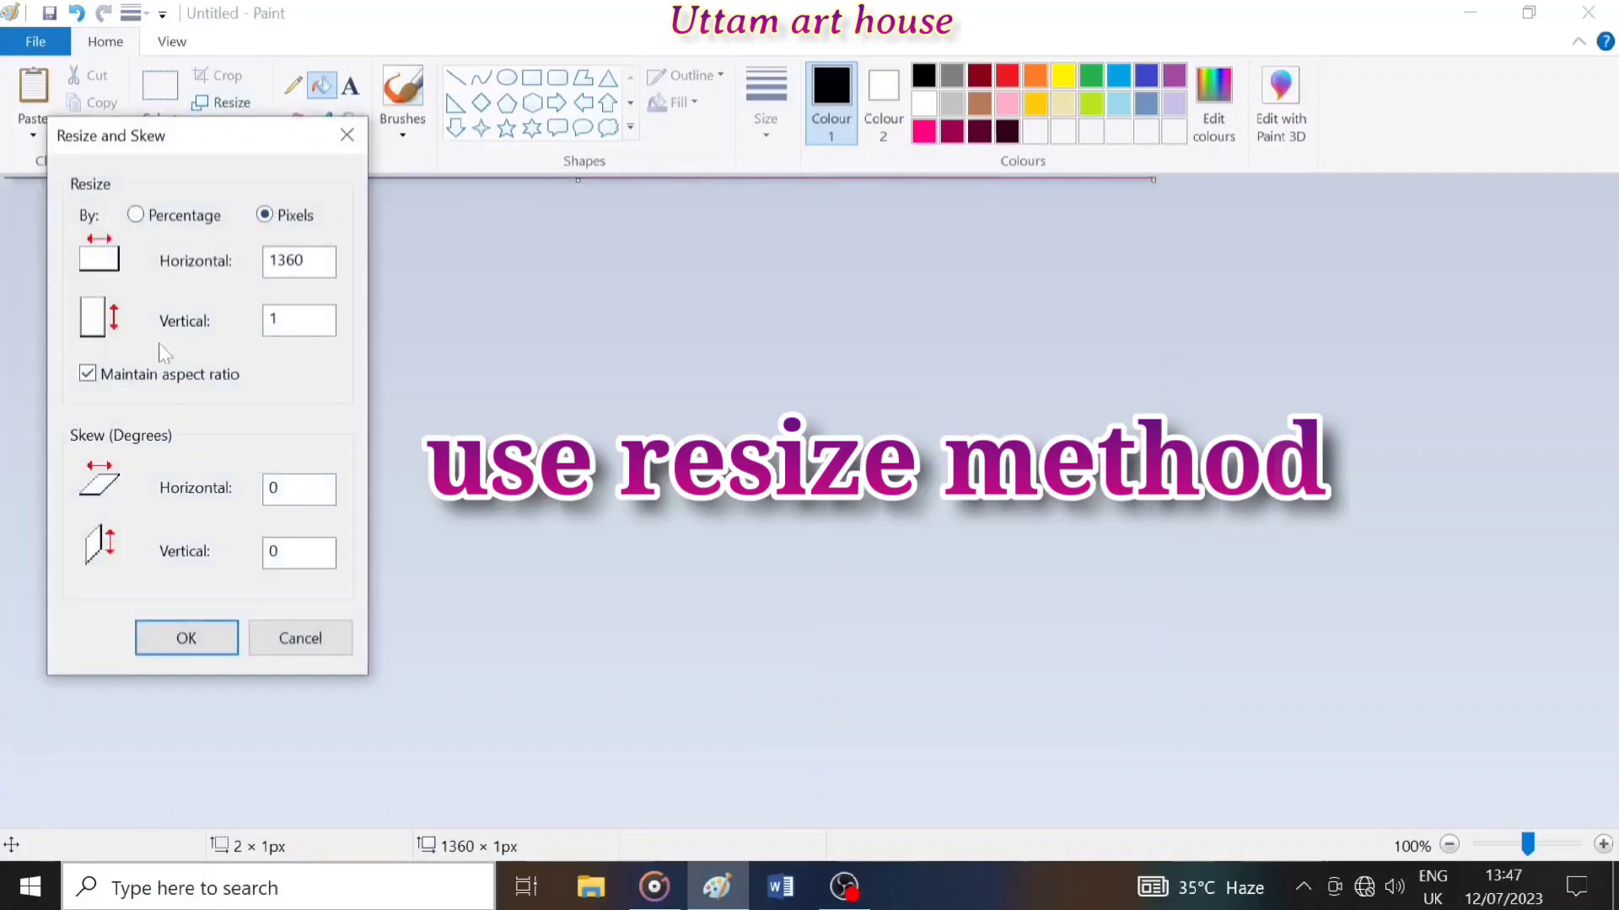
pyautogui.click(88, 373)
pyautogui.doubleClick(268, 319)
pyautogui.write('714')
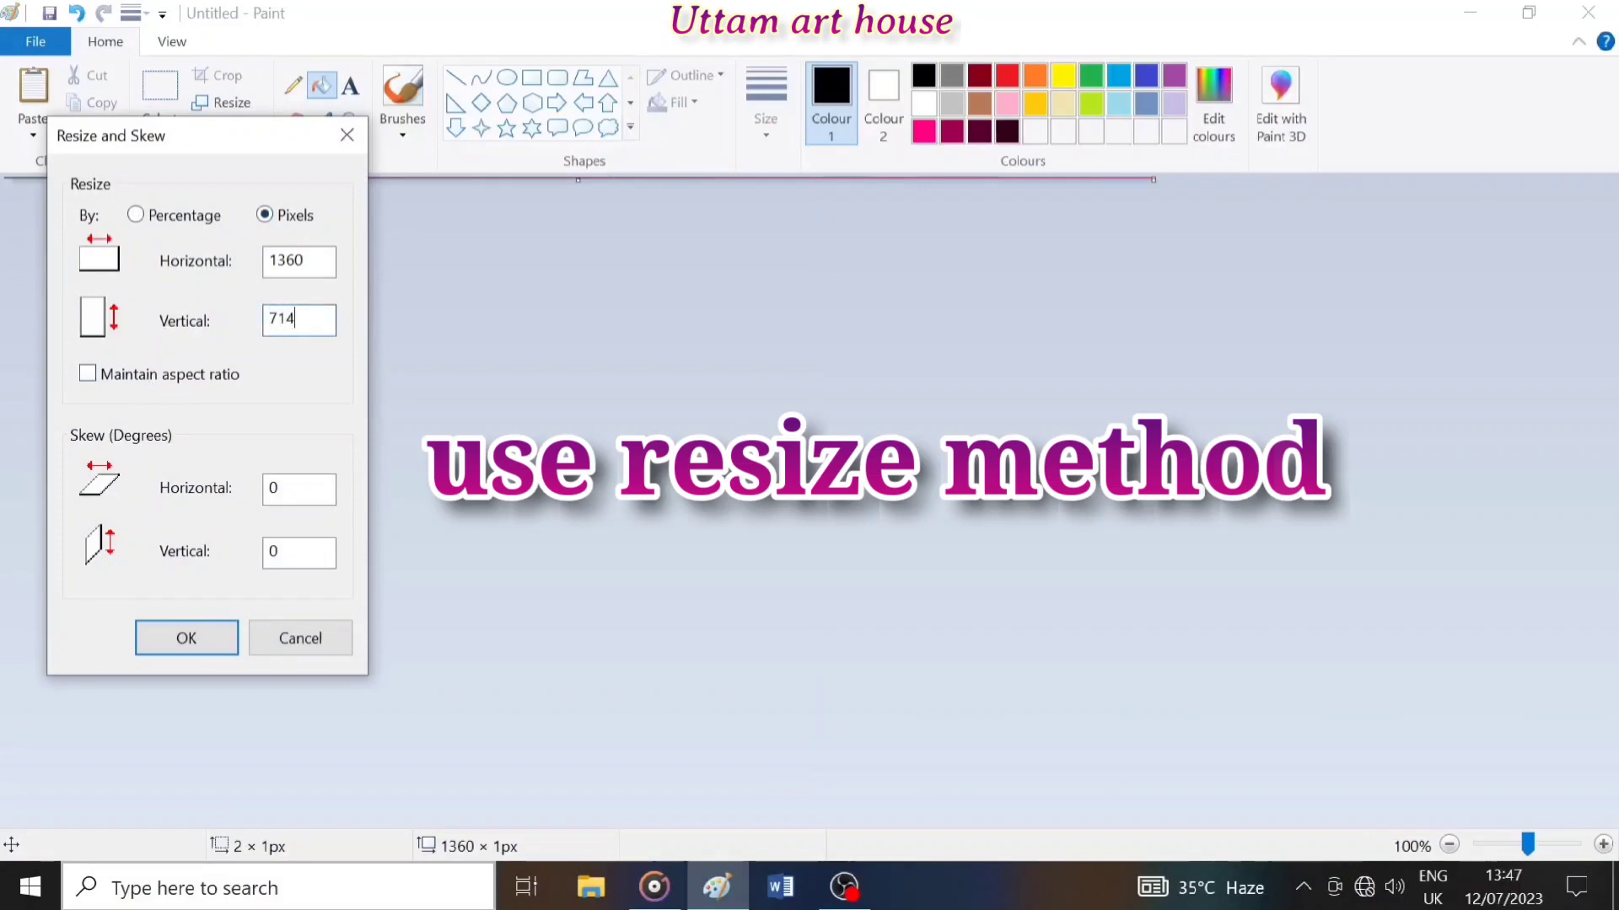
pyautogui.click(206, 637)
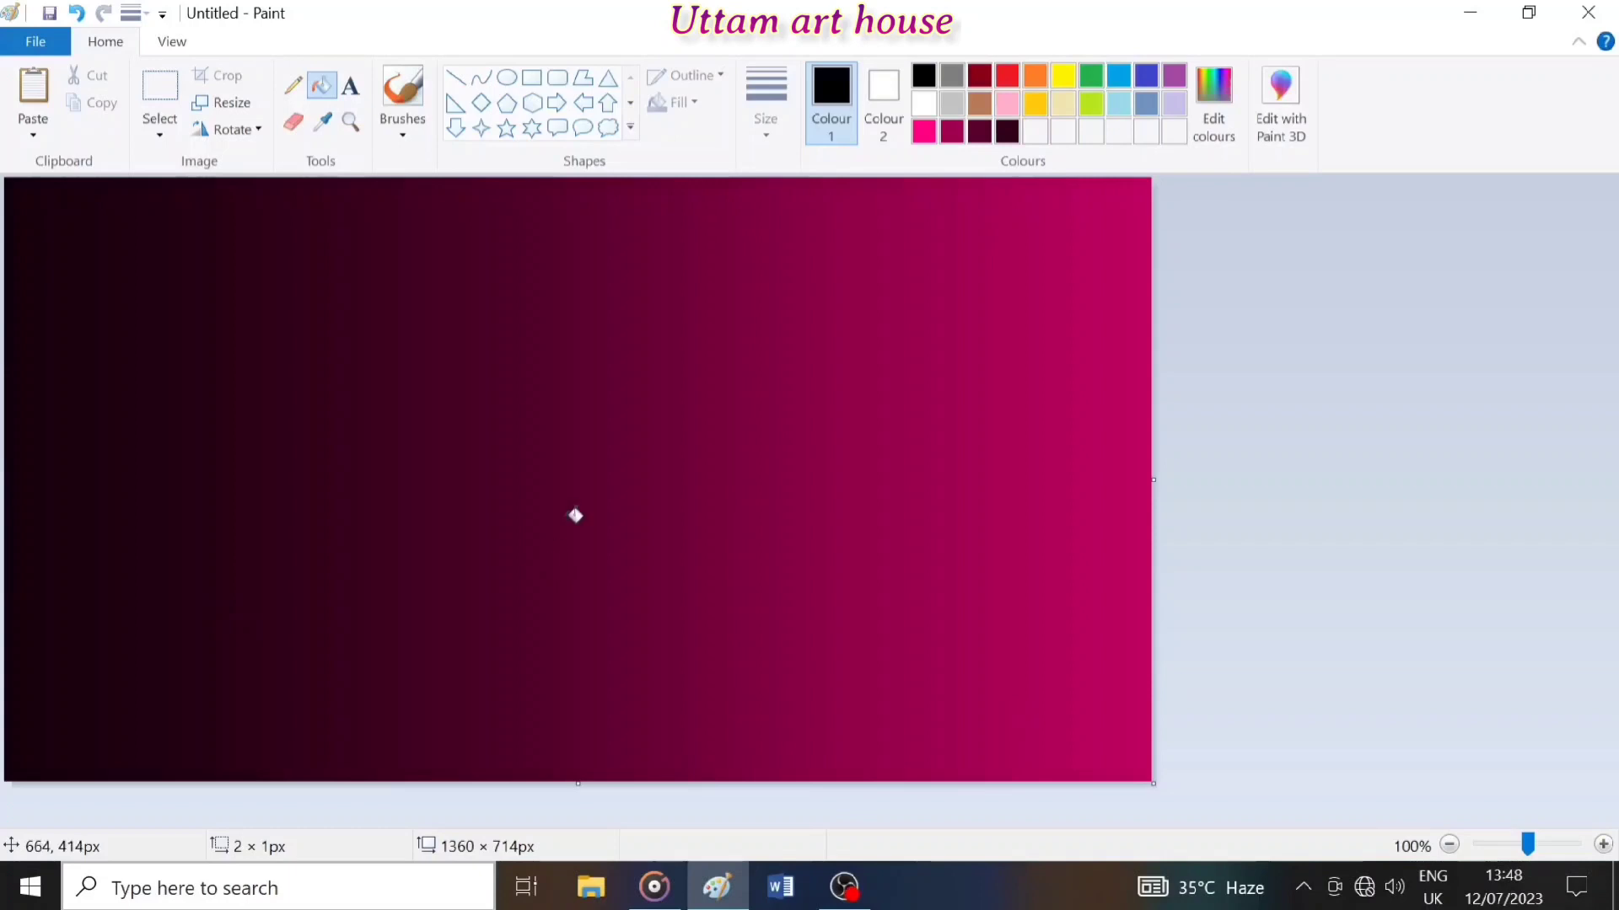
# Step: Select the whole gradient and squeeze it into the left half of the canvas, about 682 px wide
pyautogui.click(160, 135)
pyautogui.click(199, 275)
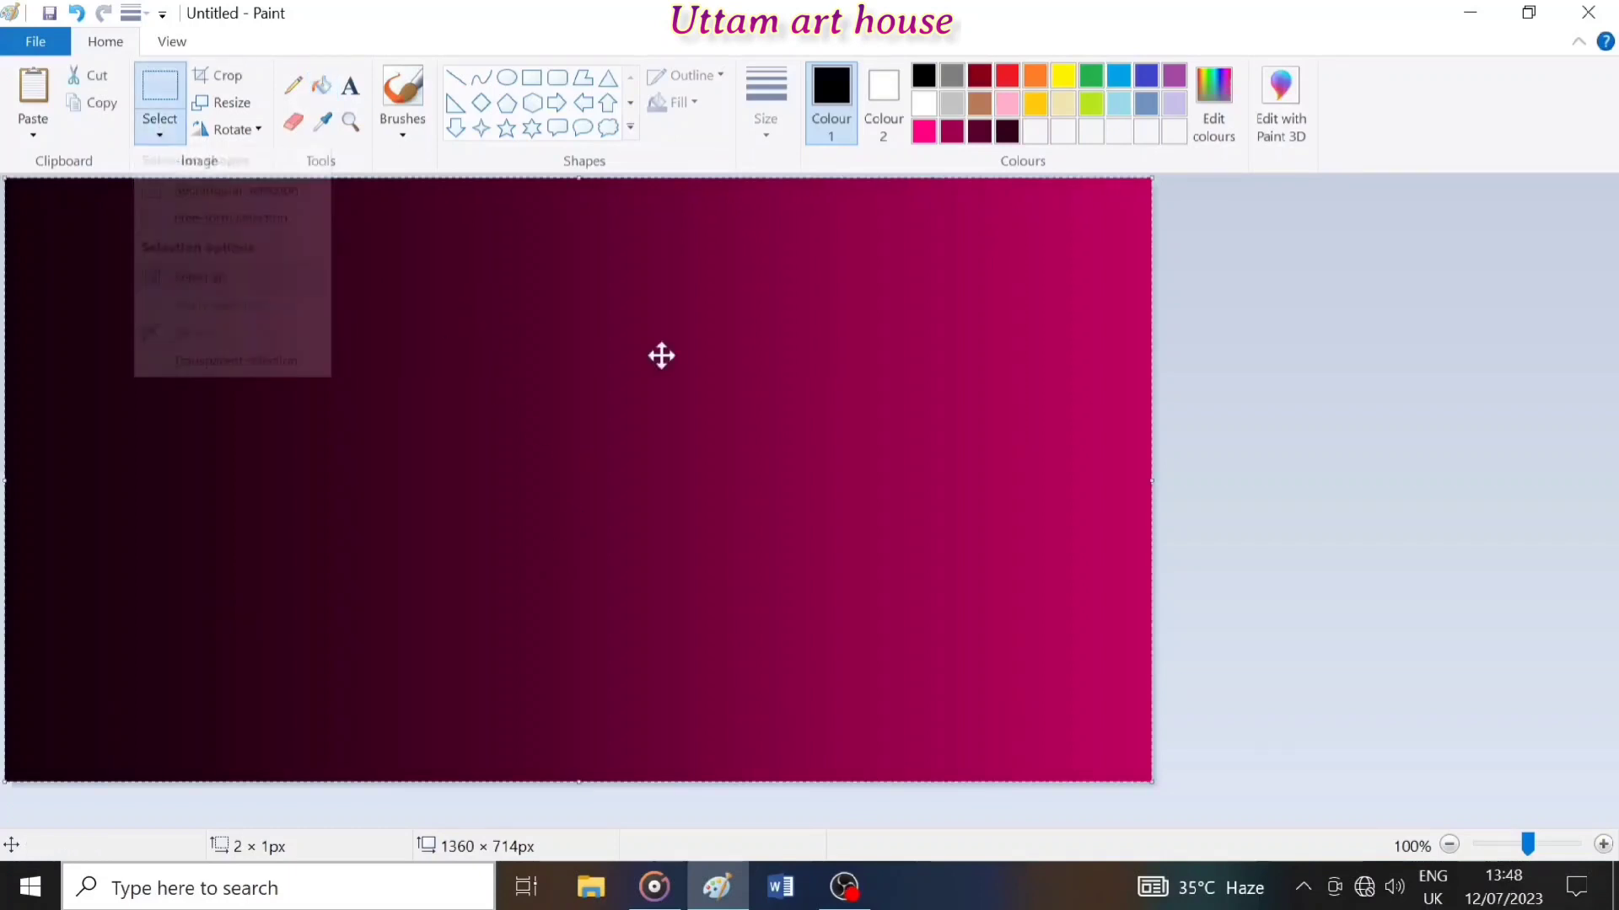
pyautogui.moveTo(1143, 487); pyautogui.dragTo(579, 571)
# Step: Paste a copy of the squeezed gradient, flip it horizontally and place it on the empty right half
pyautogui.rightClick(377, 408)
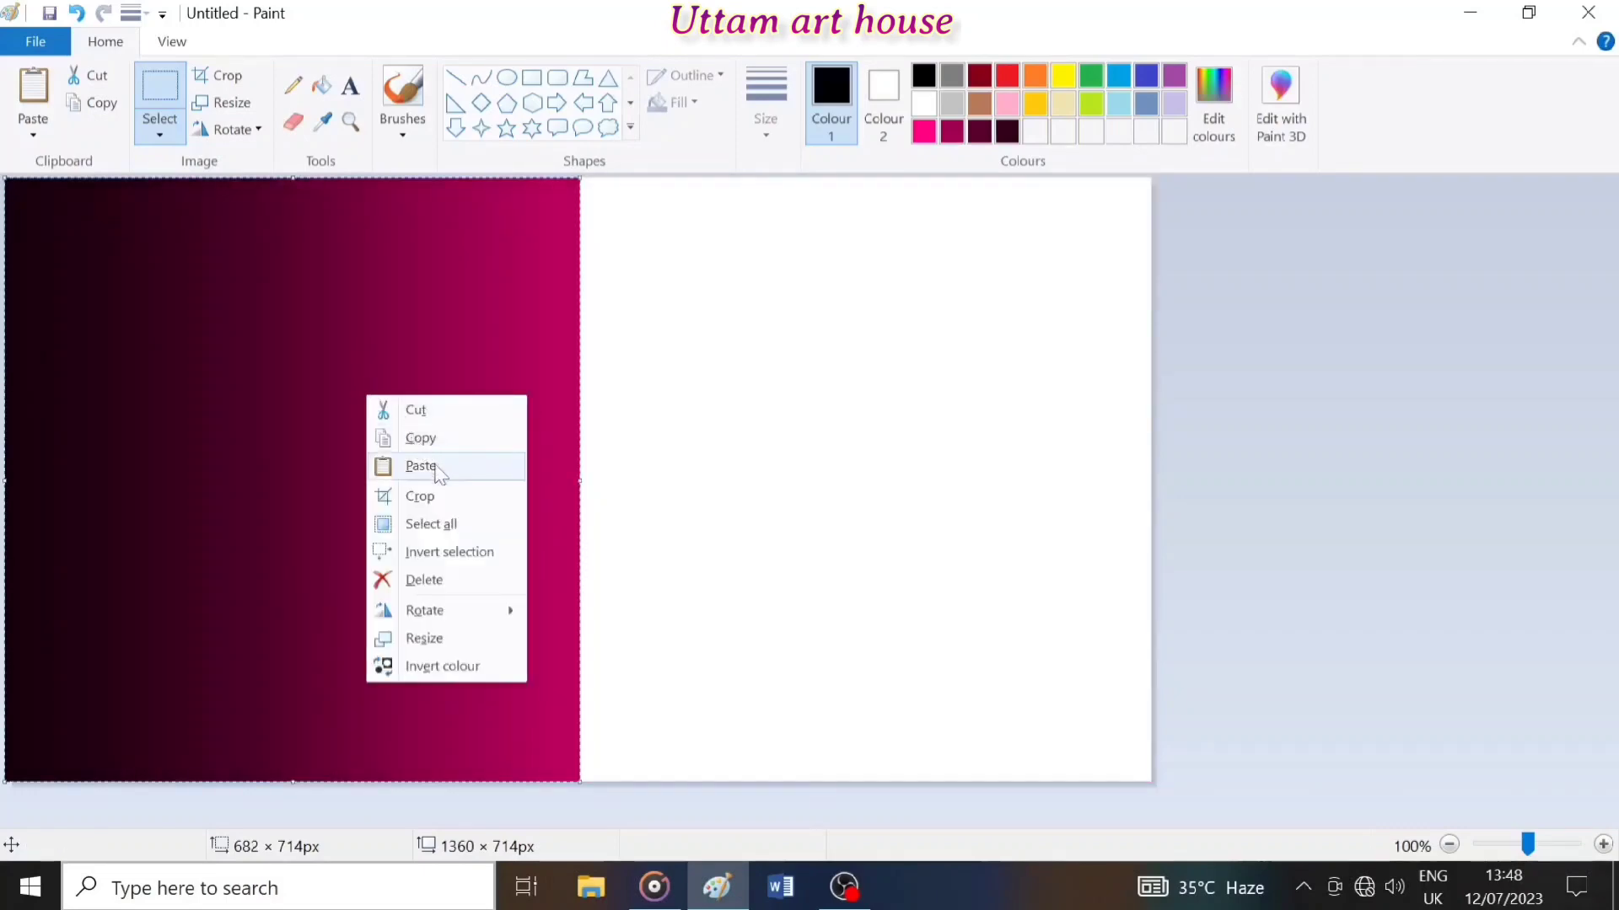
pyautogui.click(431, 478)
pyautogui.rightClick(376, 397)
pyautogui.moveTo(436, 615)
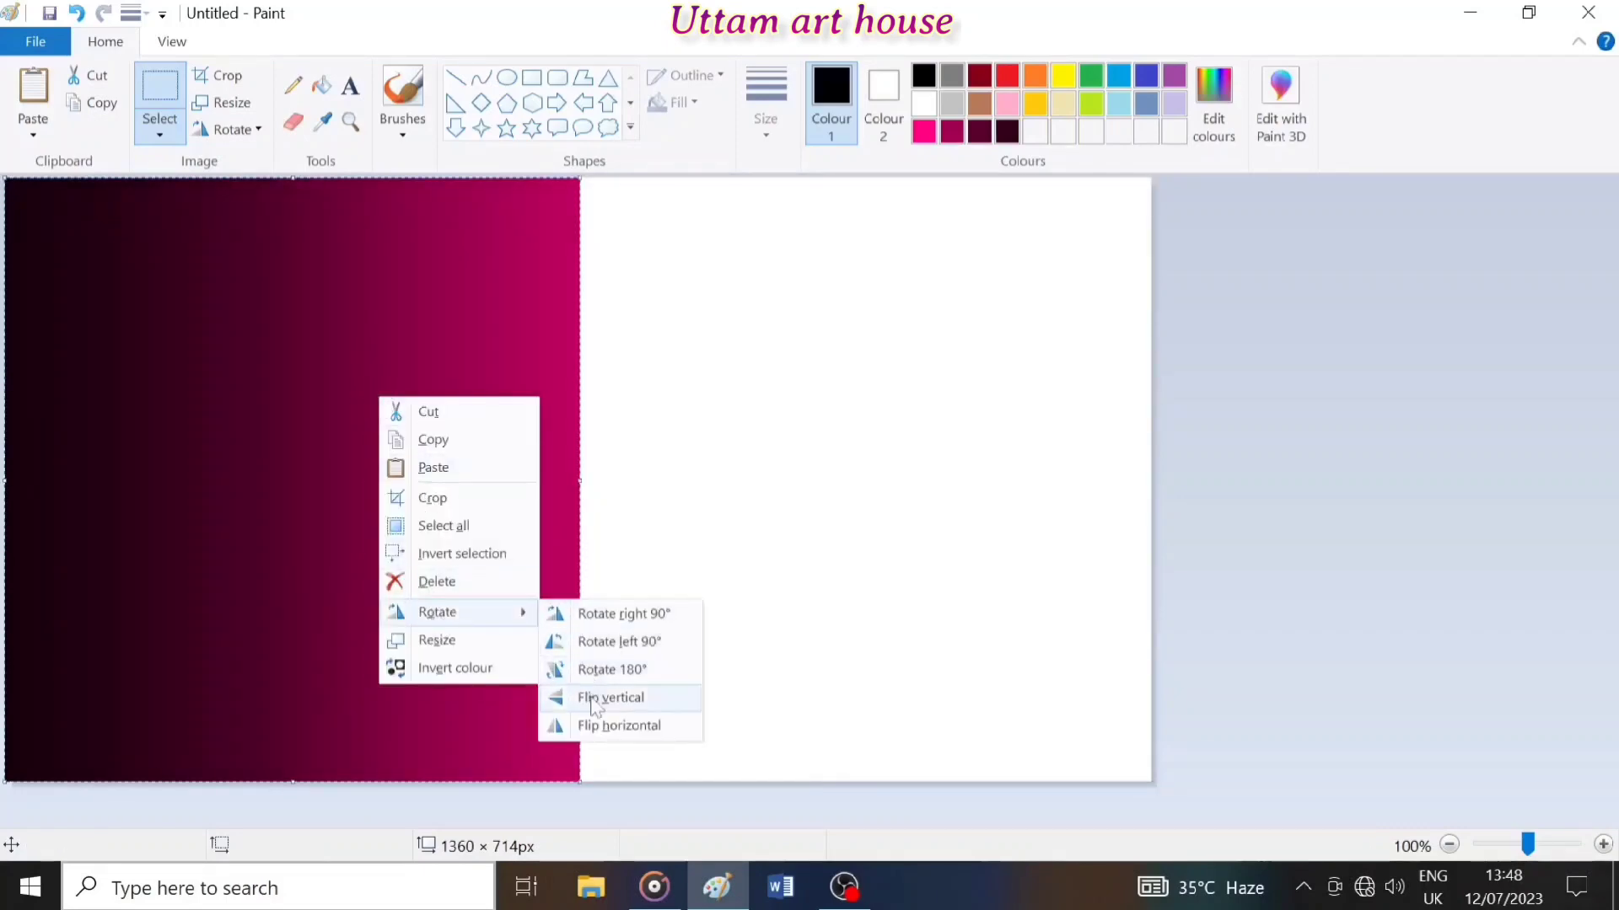
pyautogui.click(594, 725)
pyautogui.moveTo(281, 477); pyautogui.dragTo(859, 478)
# Step: Stretch the mirrored half to about 750 px high, shift it up slightly and deselect it
pyautogui.moveTo(868, 784); pyautogui.dragTo(868, 814)
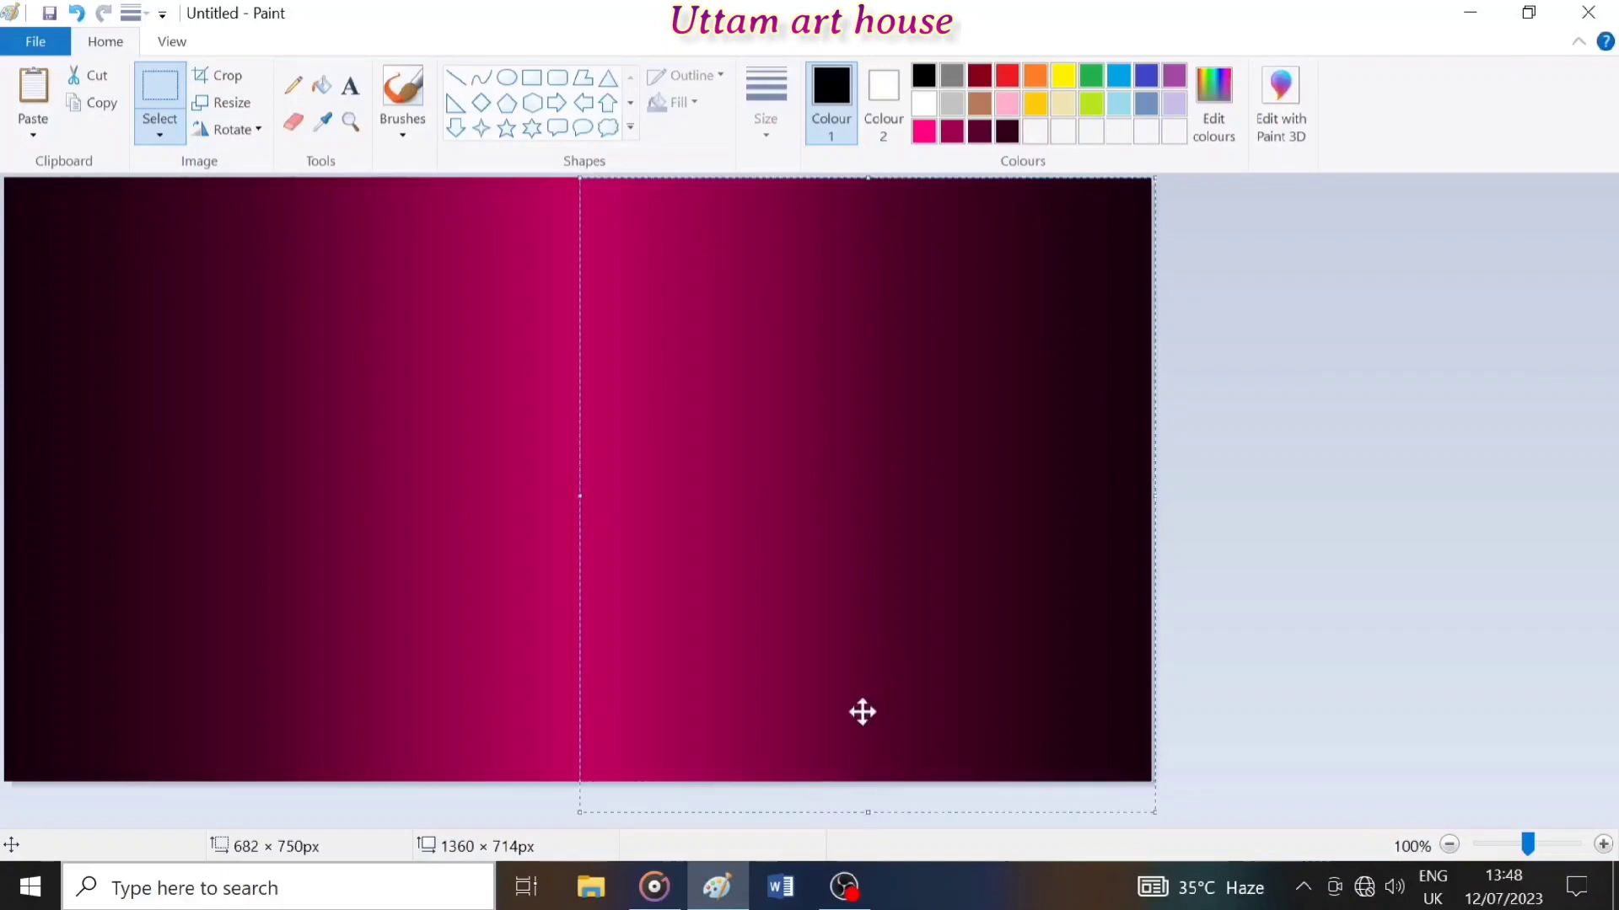
pyautogui.moveTo(861, 689); pyautogui.dragTo(861, 683)
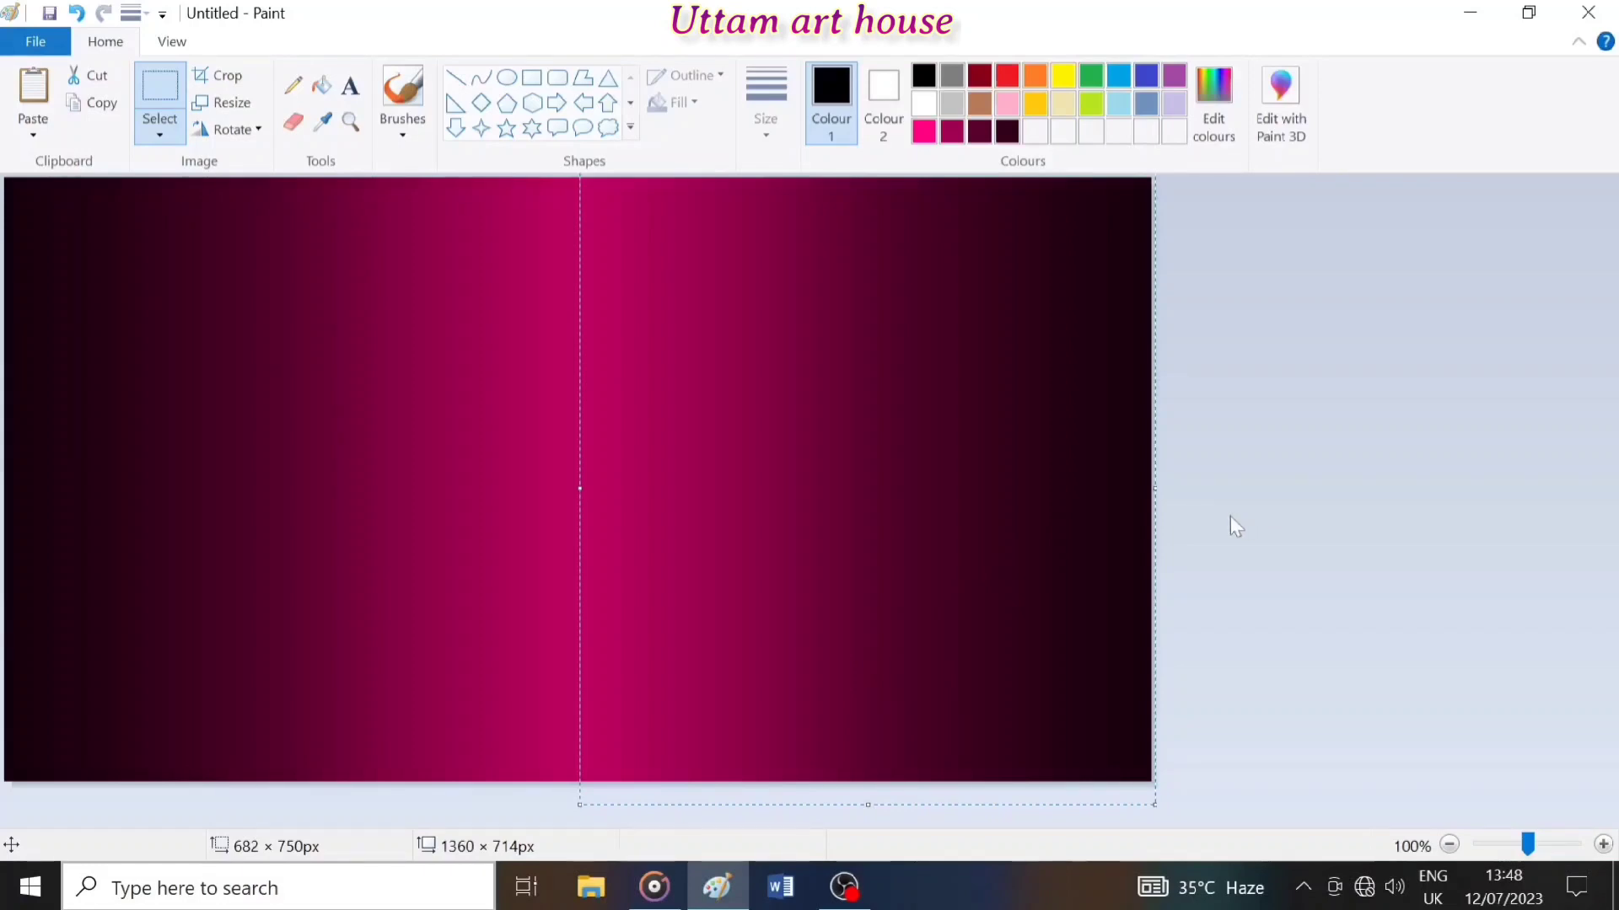
pyautogui.click(487, 586)
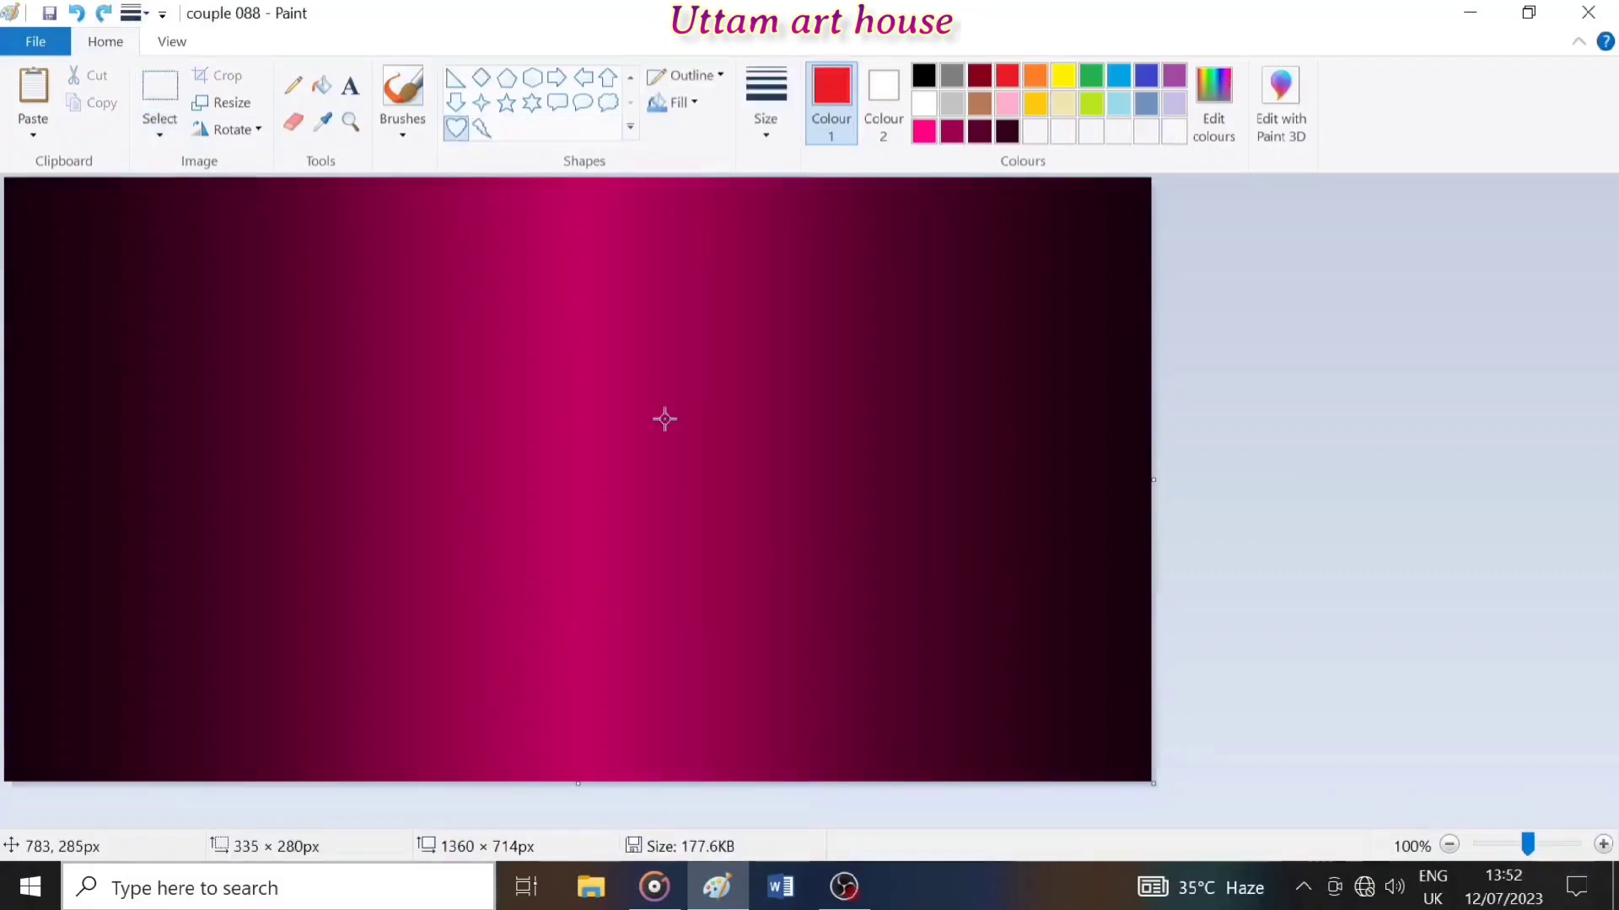
# Step: Draw a solid white circle about 313 × 303 px near the upper middle of the gradient
pyautogui.click(924, 103)
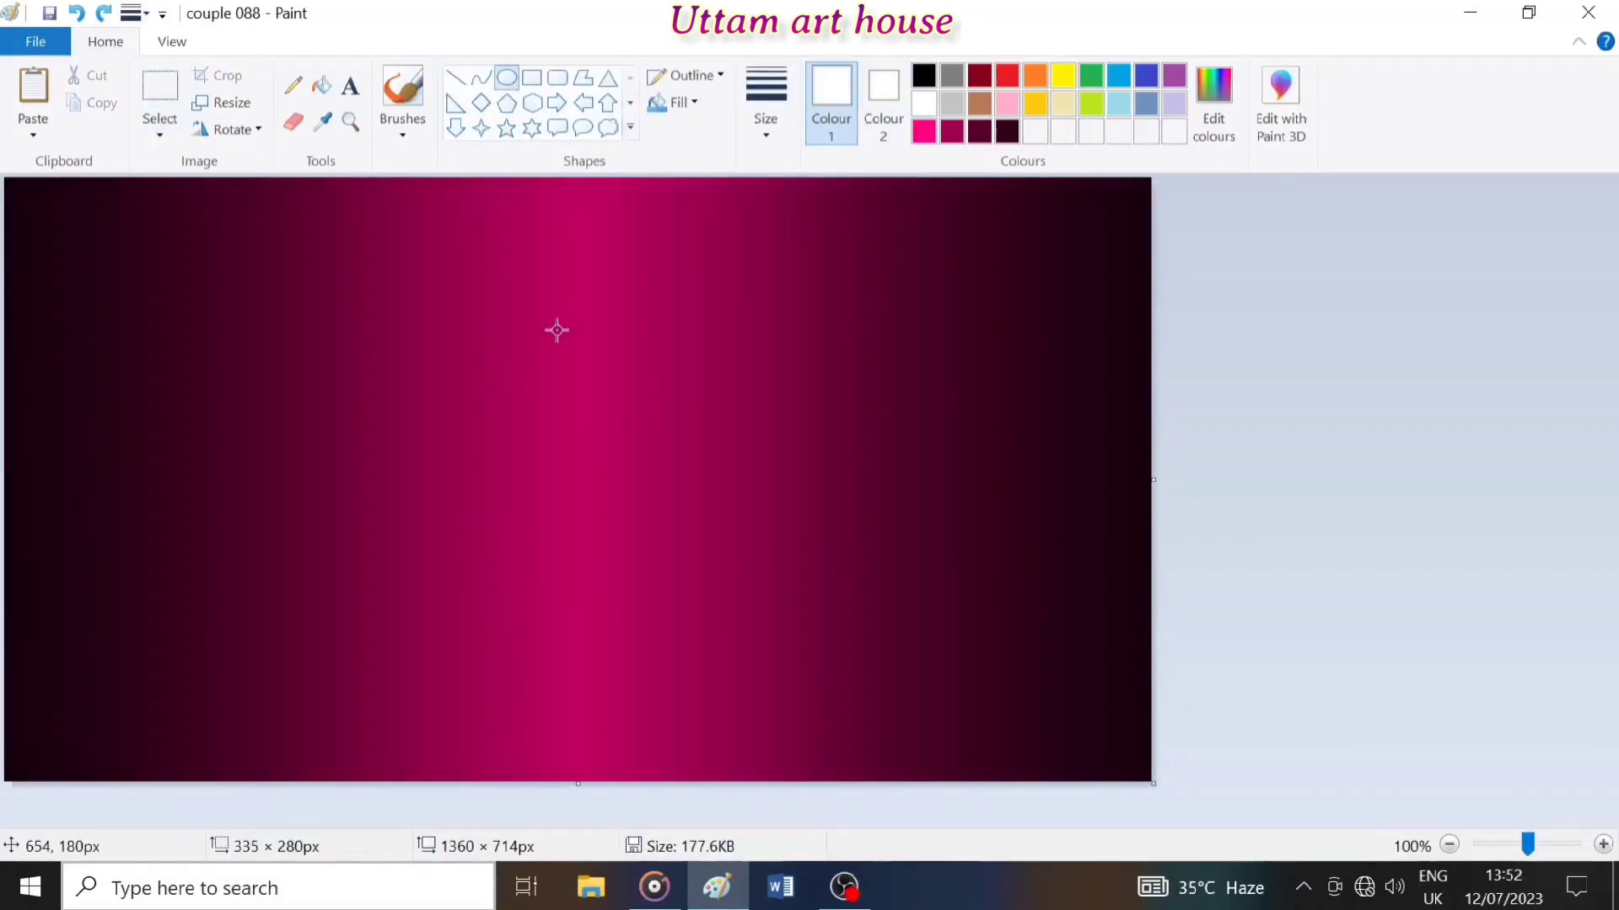
pyautogui.moveTo(475, 297)
pyautogui.mouseDown()
pyautogui.moveTo(734, 553)
pyautogui.moveTo(665, 477)
pyautogui.mouseUp()
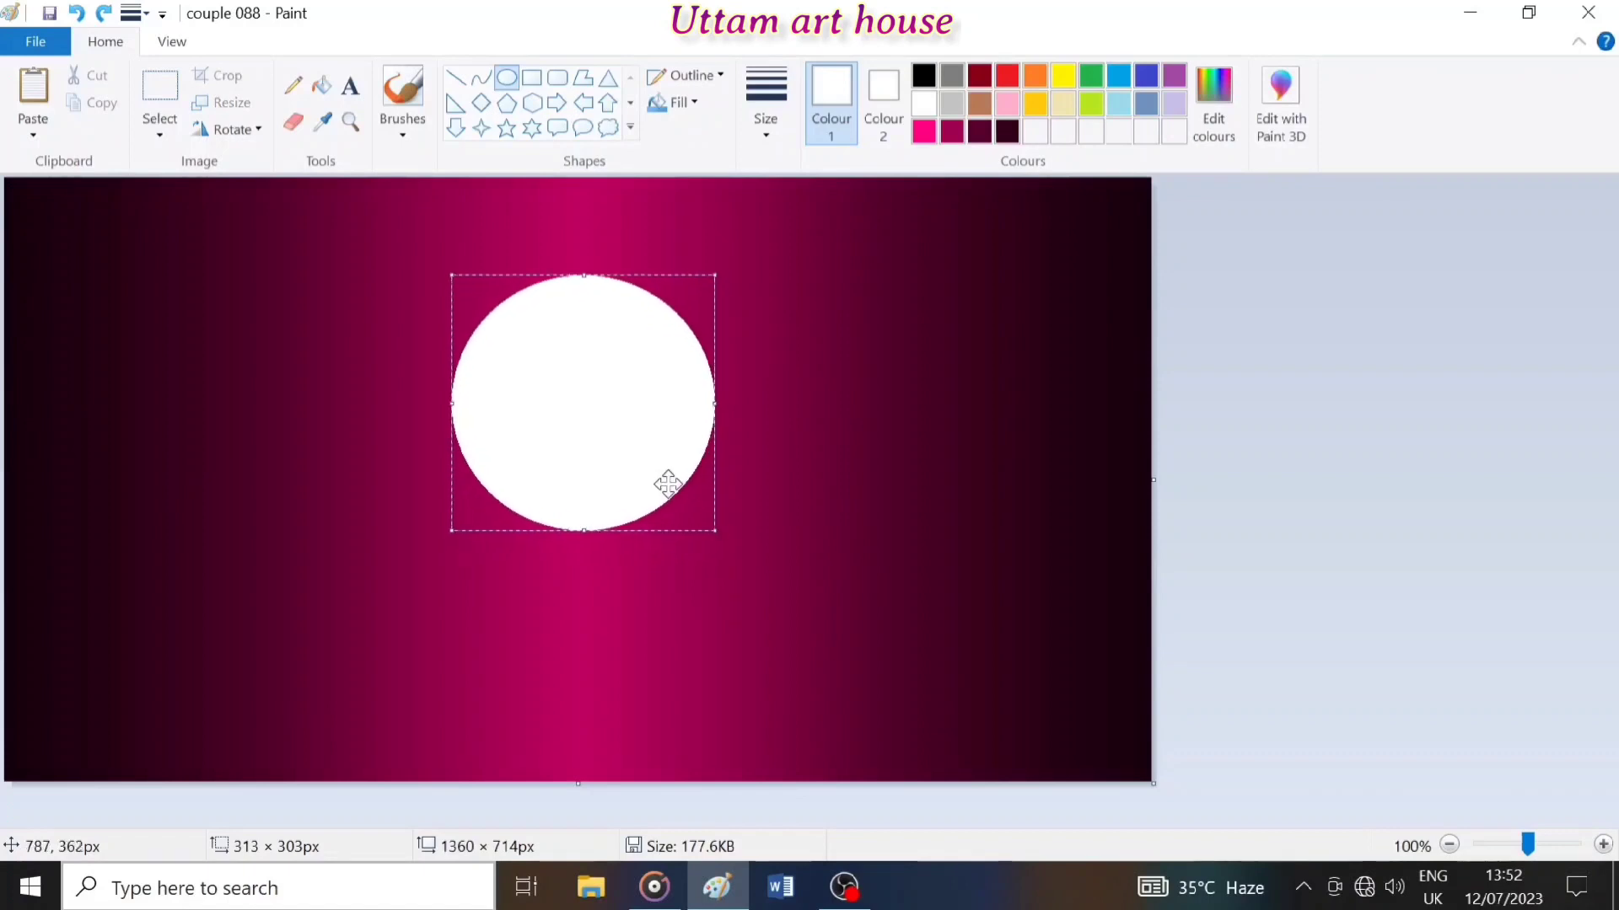
pyautogui.click(773, 474)
# Step: Switch to the brush with black as Colour 1 and white as Colour 2
pyautogui.click(402, 88)
pyautogui.click(924, 76)
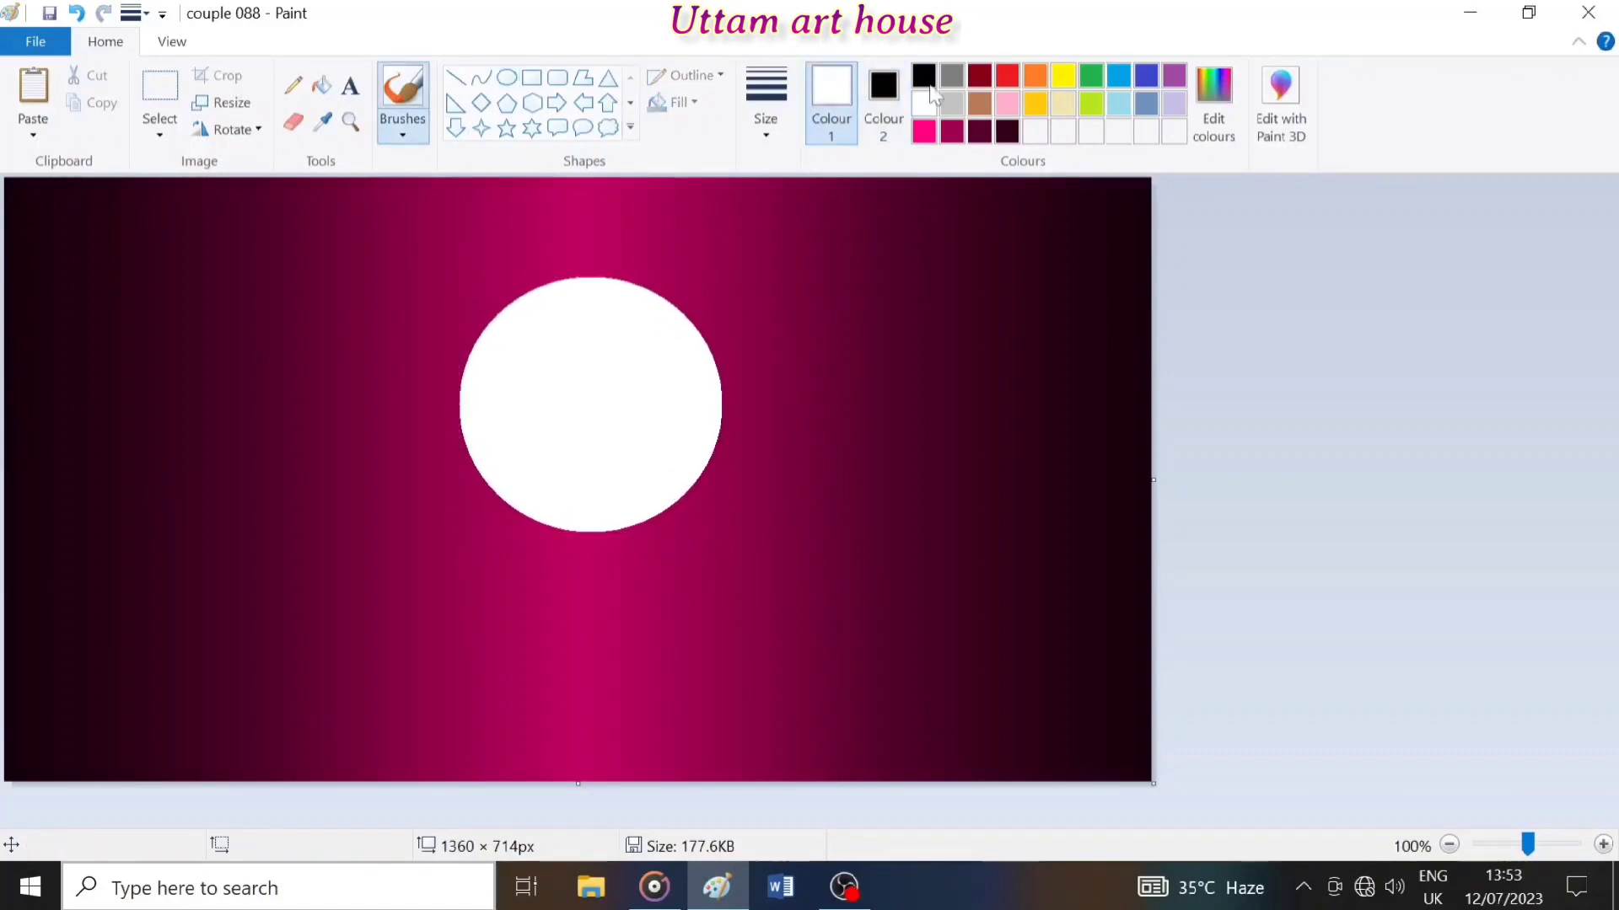
pyautogui.click(884, 93)
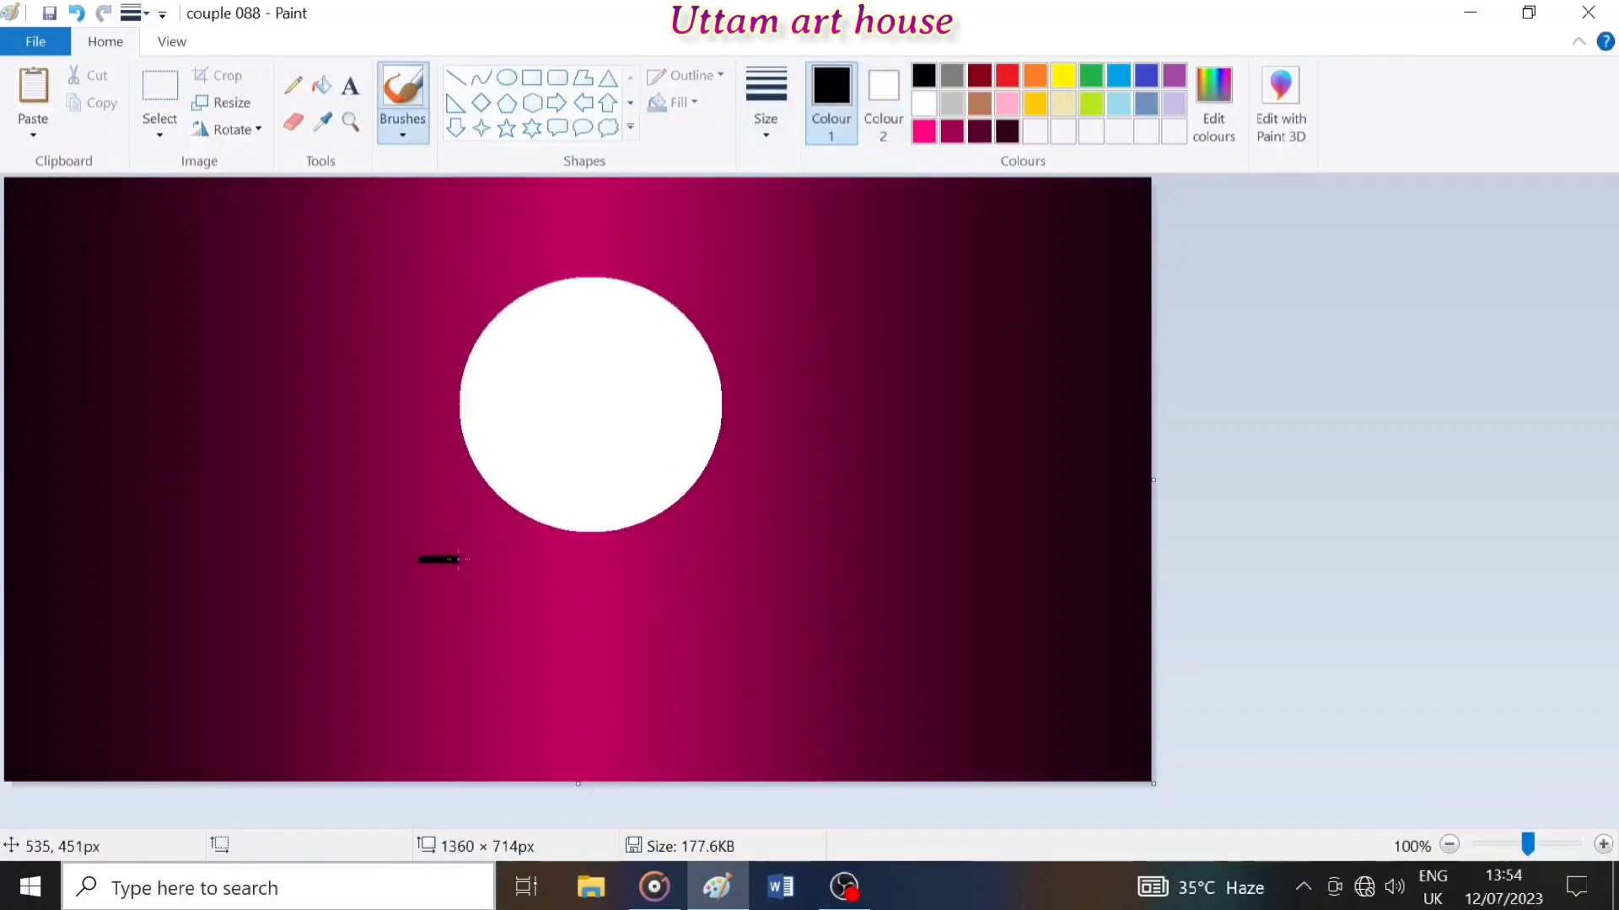
pyautogui.moveTo(456, 558); pyautogui.dragTo(733, 554)
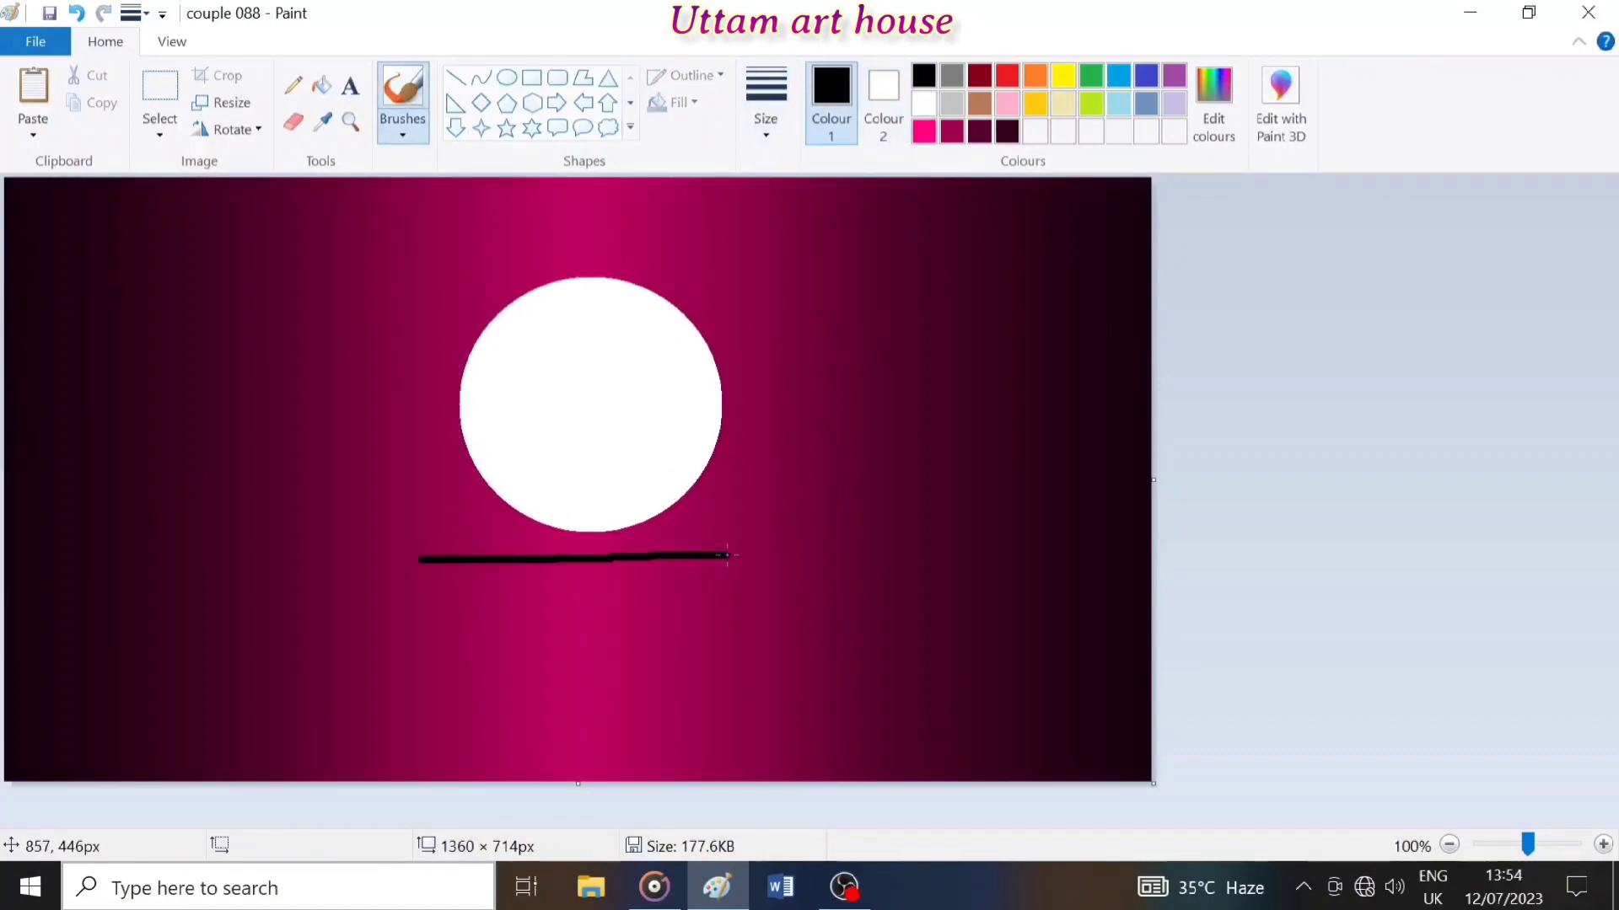
pyautogui.hotkey('ctrl', 'z')
pyautogui.moveTo(424, 562); pyautogui.dragTo(576, 729)
pyautogui.moveTo(428, 562); pyautogui.dragTo(687, 567)
pyautogui.hotkey('ctrl', 'z')
pyautogui.hotkey('ctrl', 'z')
# Step: Draw a straight horizontal black line slightly wider than the white circle and move it up to the circle's bottom edge
pyautogui.click(455, 77)
pyautogui.moveTo(431, 535); pyautogui.dragTo(753, 566)
pyautogui.click(685, 75)
pyautogui.click(696, 133)
pyautogui.press('Up')
pyautogui.press('Up')
pyautogui.press('Up')
pyautogui.press('Up')
pyautogui.press('Up')
pyautogui.press('Up')
pyautogui.press('Up')
pyautogui.press('Up')
pyautogui.press('Up')
pyautogui.press('Up')
pyautogui.click(671, 628)
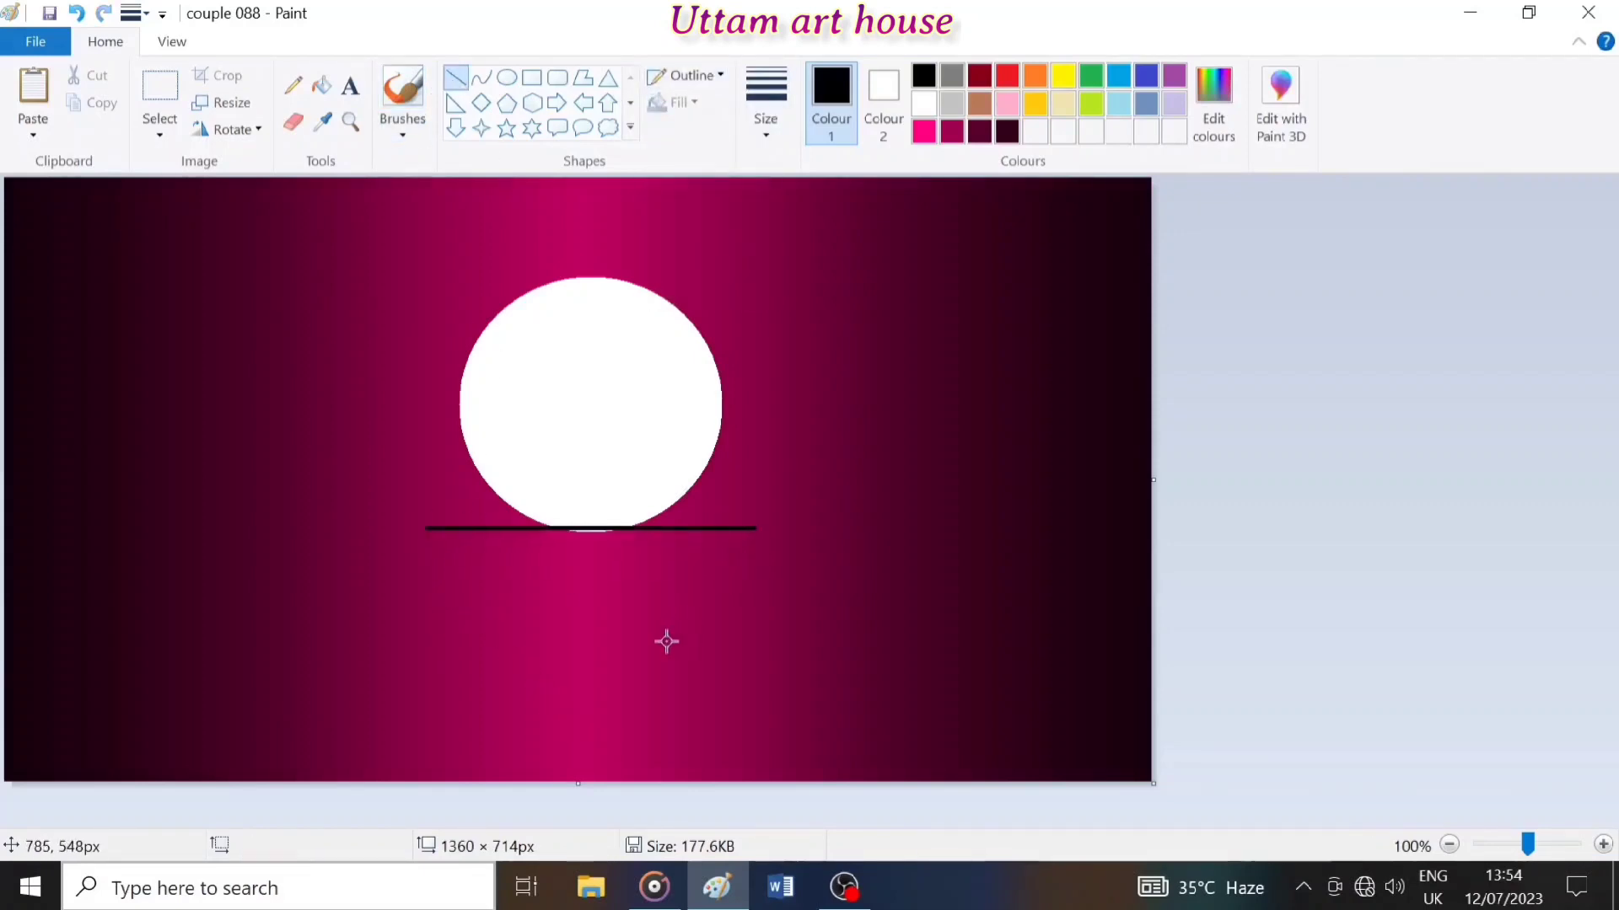
# Step: Brush two rough slanted sides meeting in a point below the line and fill the inverted triangle solid black
pyautogui.click(402, 92)
pyautogui.moveTo(427, 530); pyautogui.dragTo(576, 710)
pyautogui.moveTo(757, 532); pyautogui.dragTo(586, 695)
pyautogui.hotkey('ctrl', 'z')
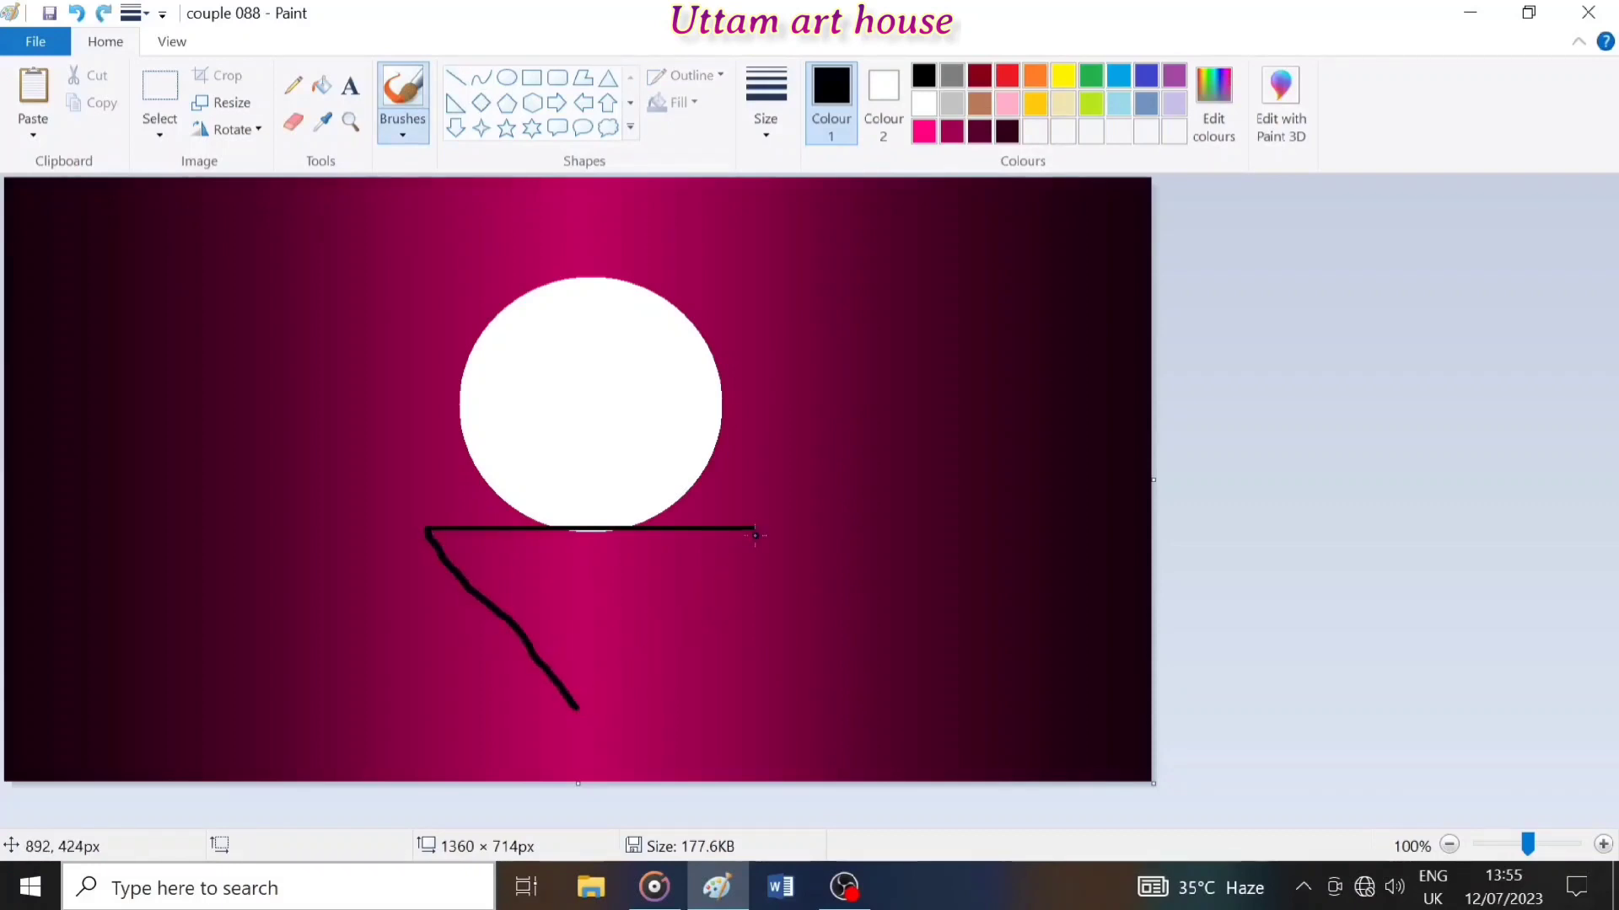
pyautogui.moveTo(756, 529); pyautogui.dragTo(582, 718)
pyautogui.moveTo(556, 568)
pyautogui.mouseDown()
pyautogui.moveTo(460, 547)
pyautogui.moveTo(458, 565)
pyautogui.moveTo(576, 695)
pyautogui.moveTo(477, 540)
pyautogui.moveTo(737, 537)
pyautogui.moveTo(609, 660)
pyautogui.moveTo(516, 570)
pyautogui.moveTo(621, 567)
pyautogui.moveTo(624, 603)
pyautogui.mouseUp()
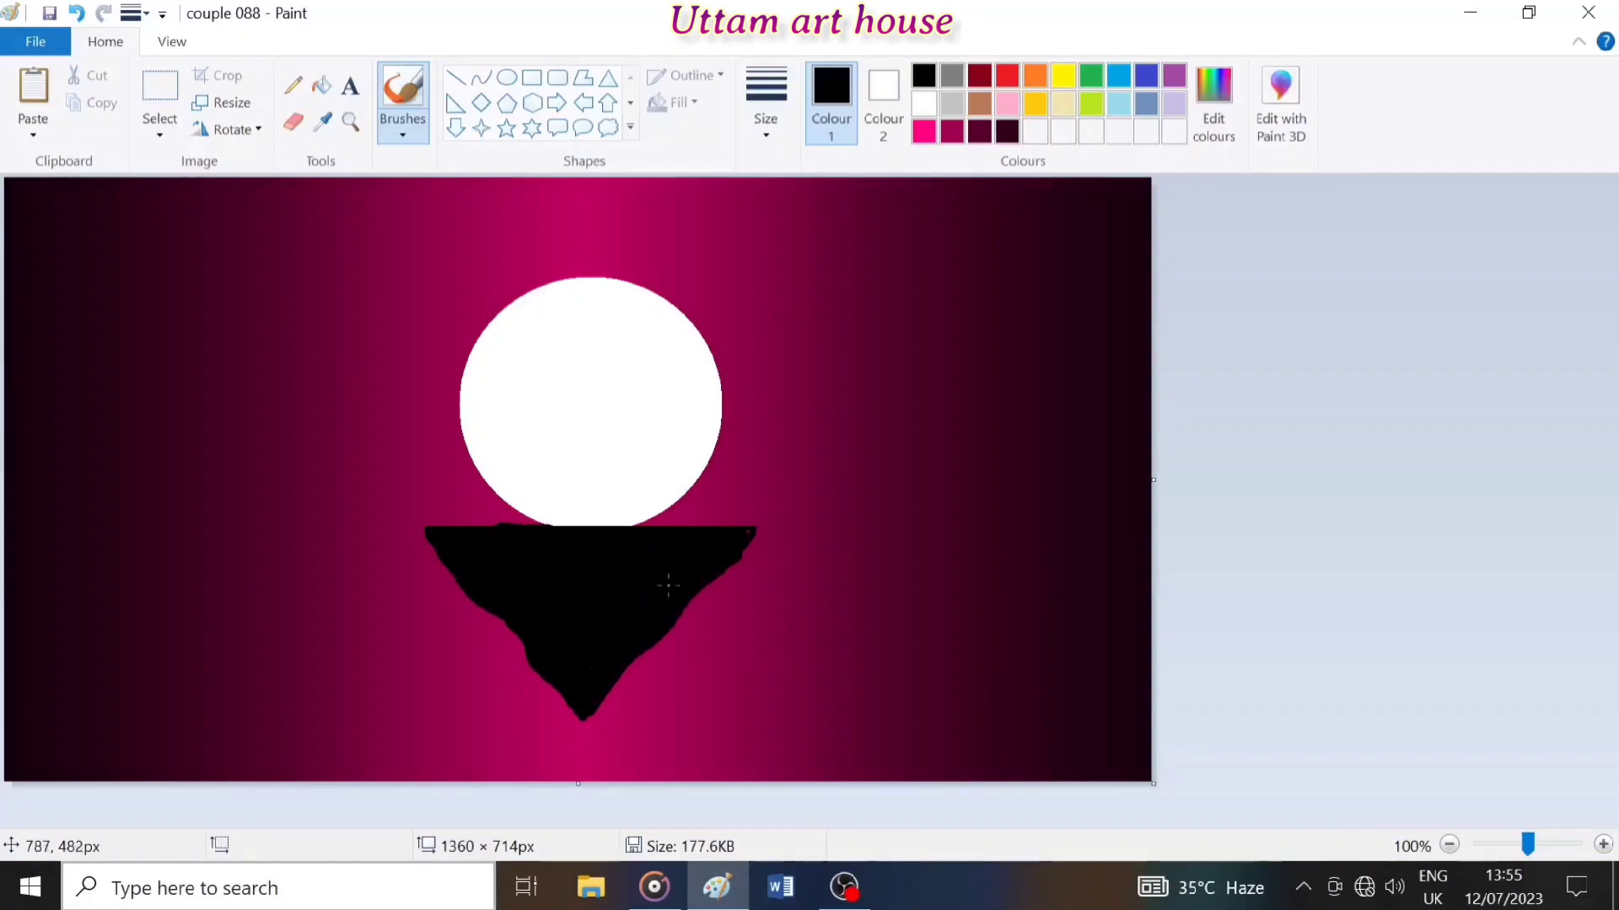
# Step: Thicken and extend the upper corners of the black triangle with the thickest brush size
pyautogui.click(765, 101)
pyautogui.click(758, 336)
pyautogui.moveTo(422, 533); pyautogui.dragTo(691, 531)
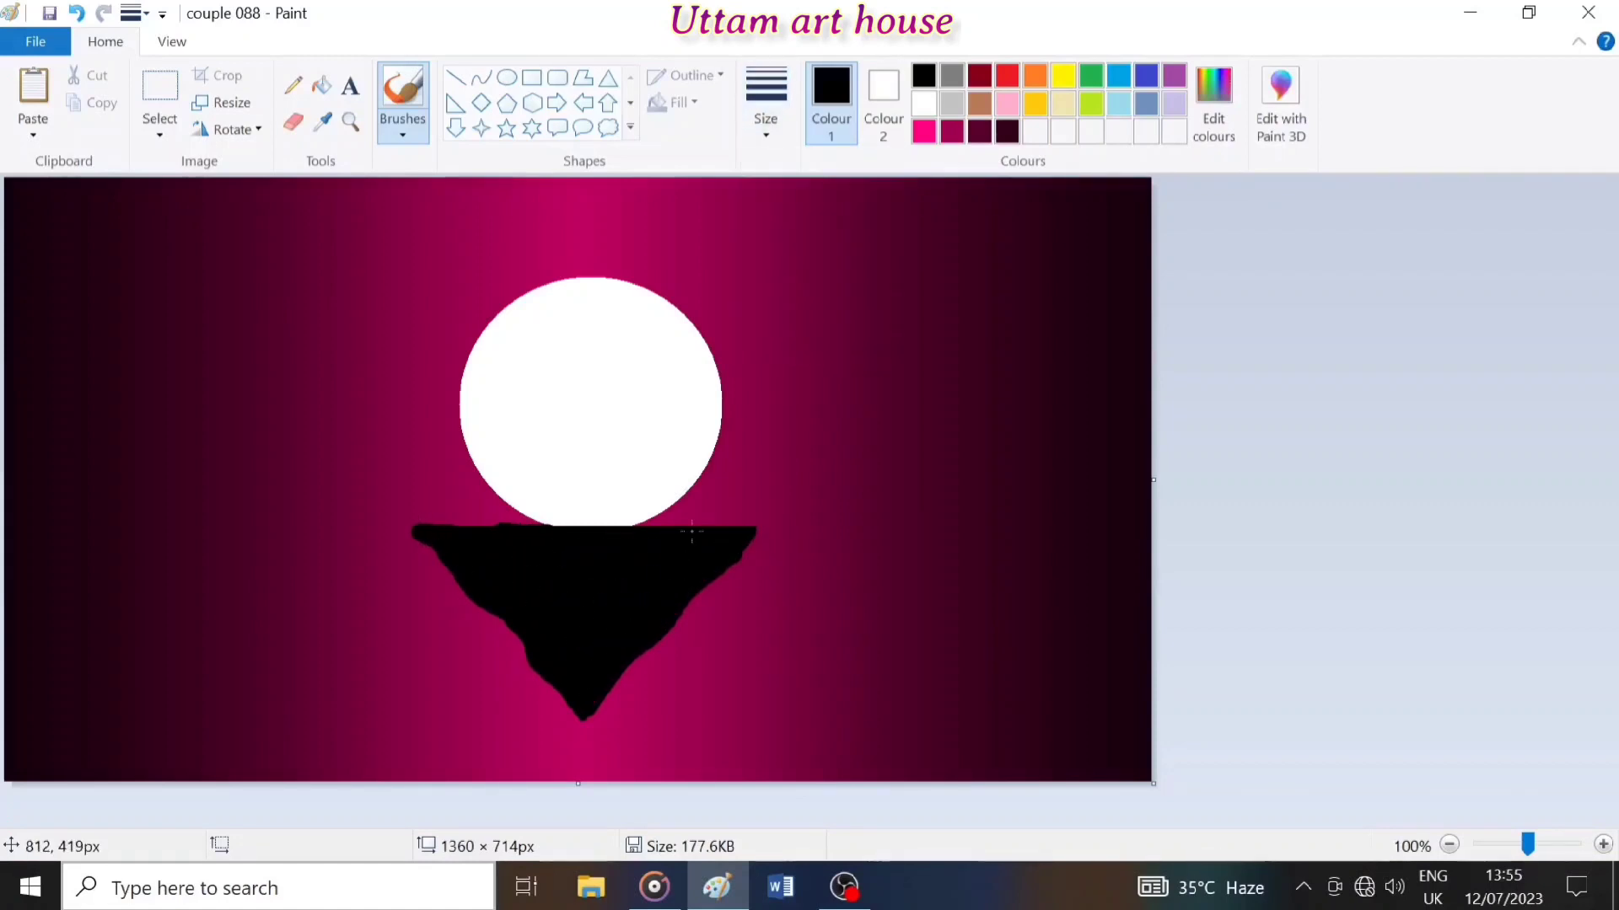
# Step: Paint thin black roots hanging from both slanted edges of the triangle with the thinnest brush size
pyautogui.click(765, 102)
pyautogui.click(766, 173)
pyautogui.moveTo(449, 576); pyautogui.dragTo(537, 682)
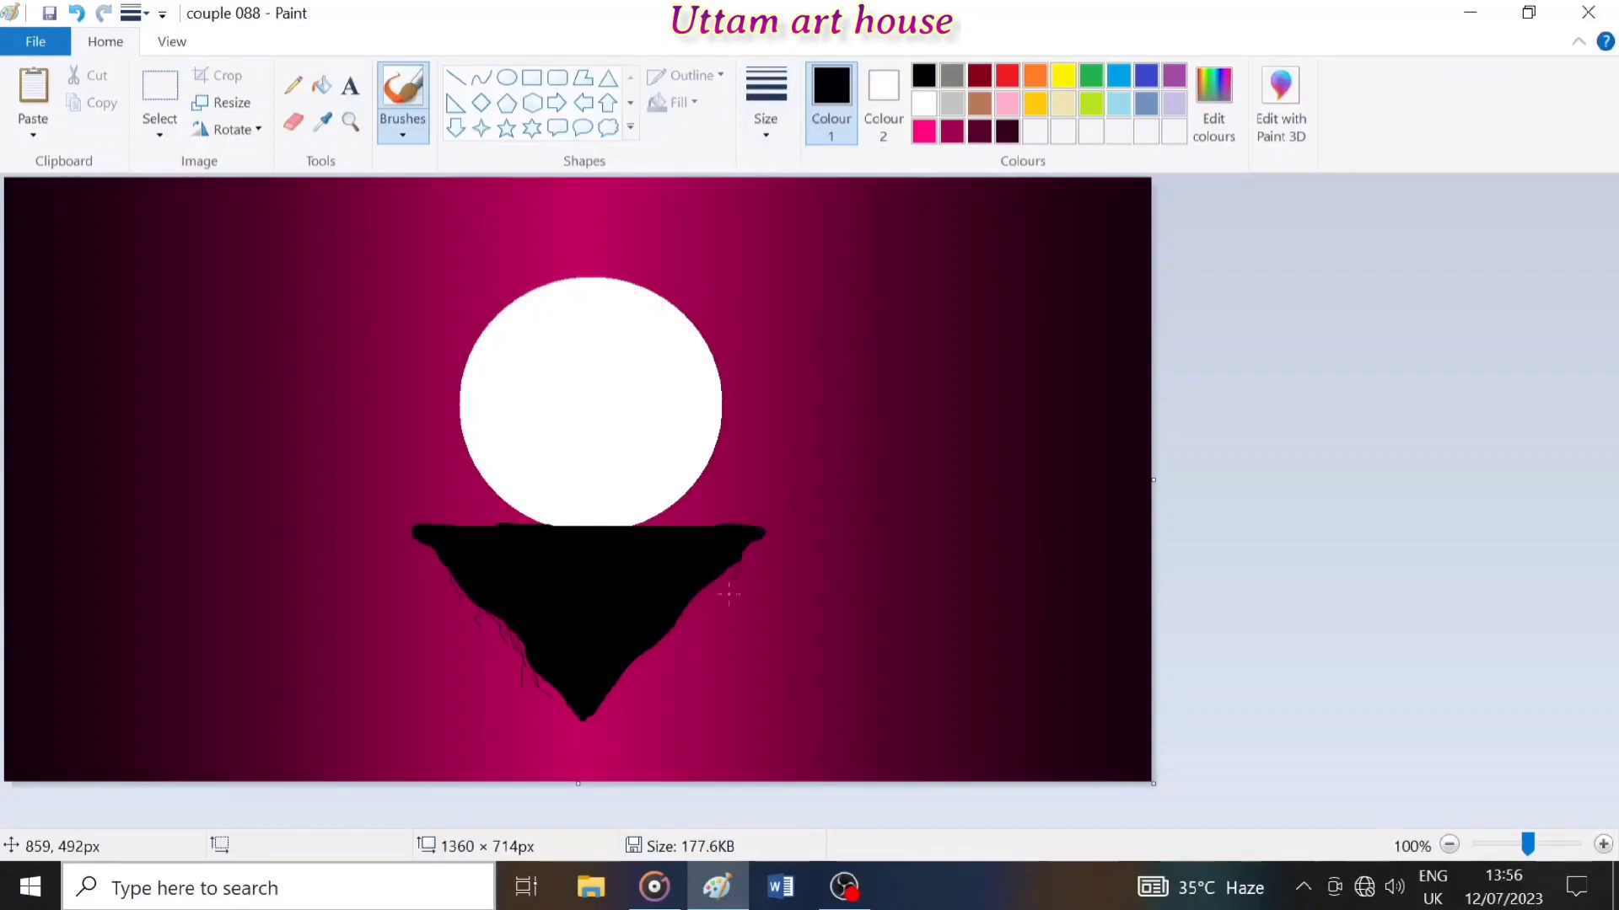
pyautogui.moveTo(668, 620); pyautogui.dragTo(657, 665)
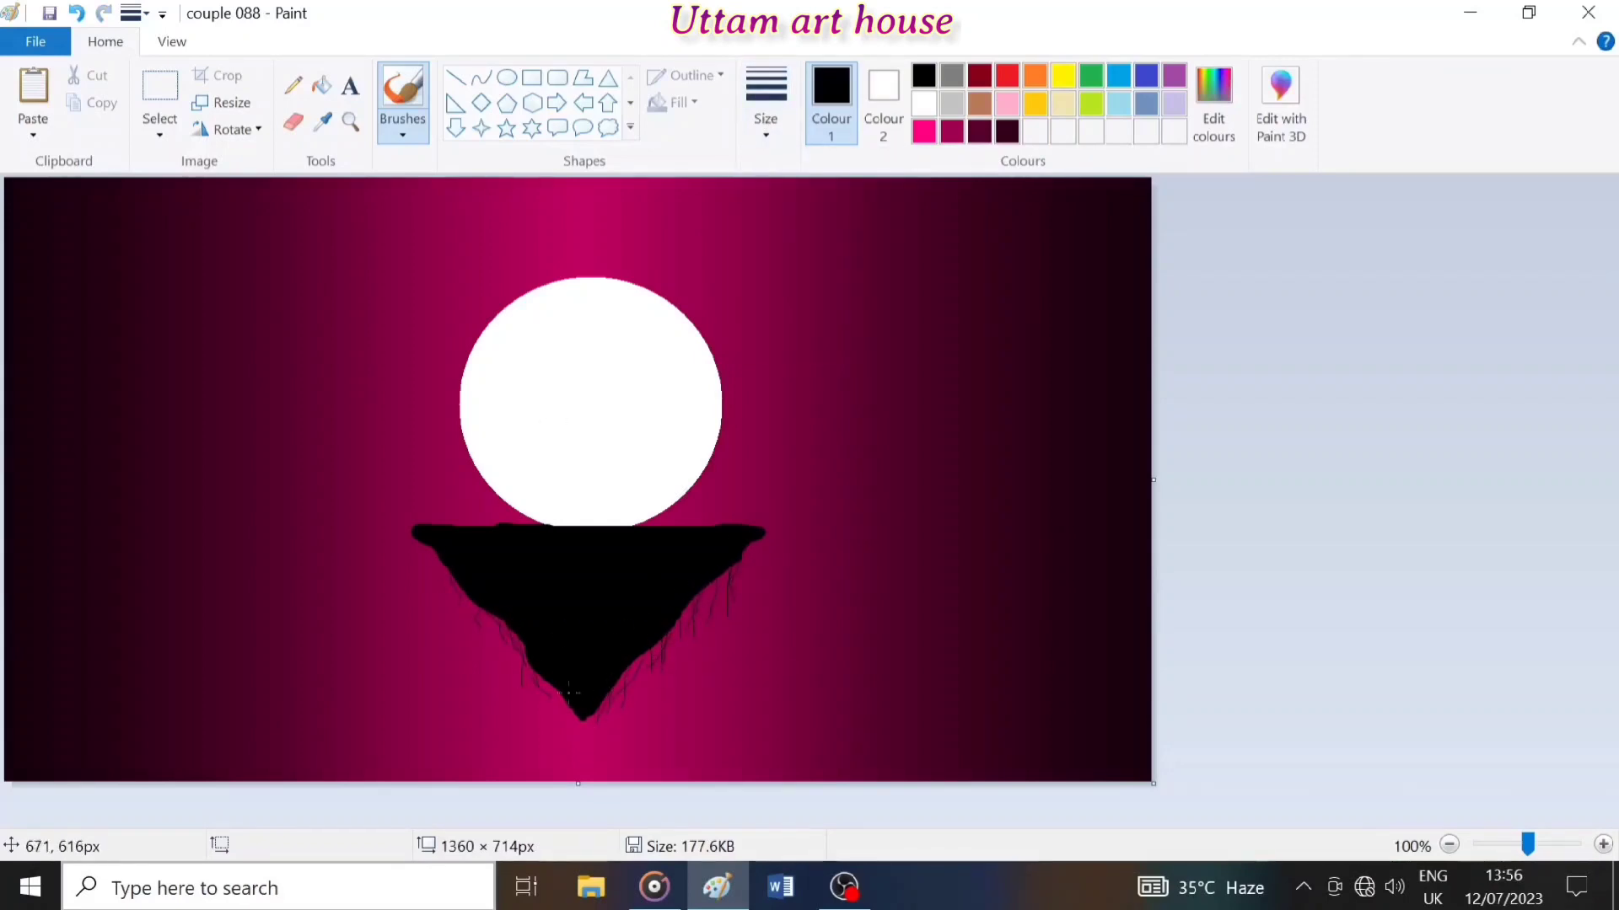
pyautogui.hotkey('ctrl', 'z')
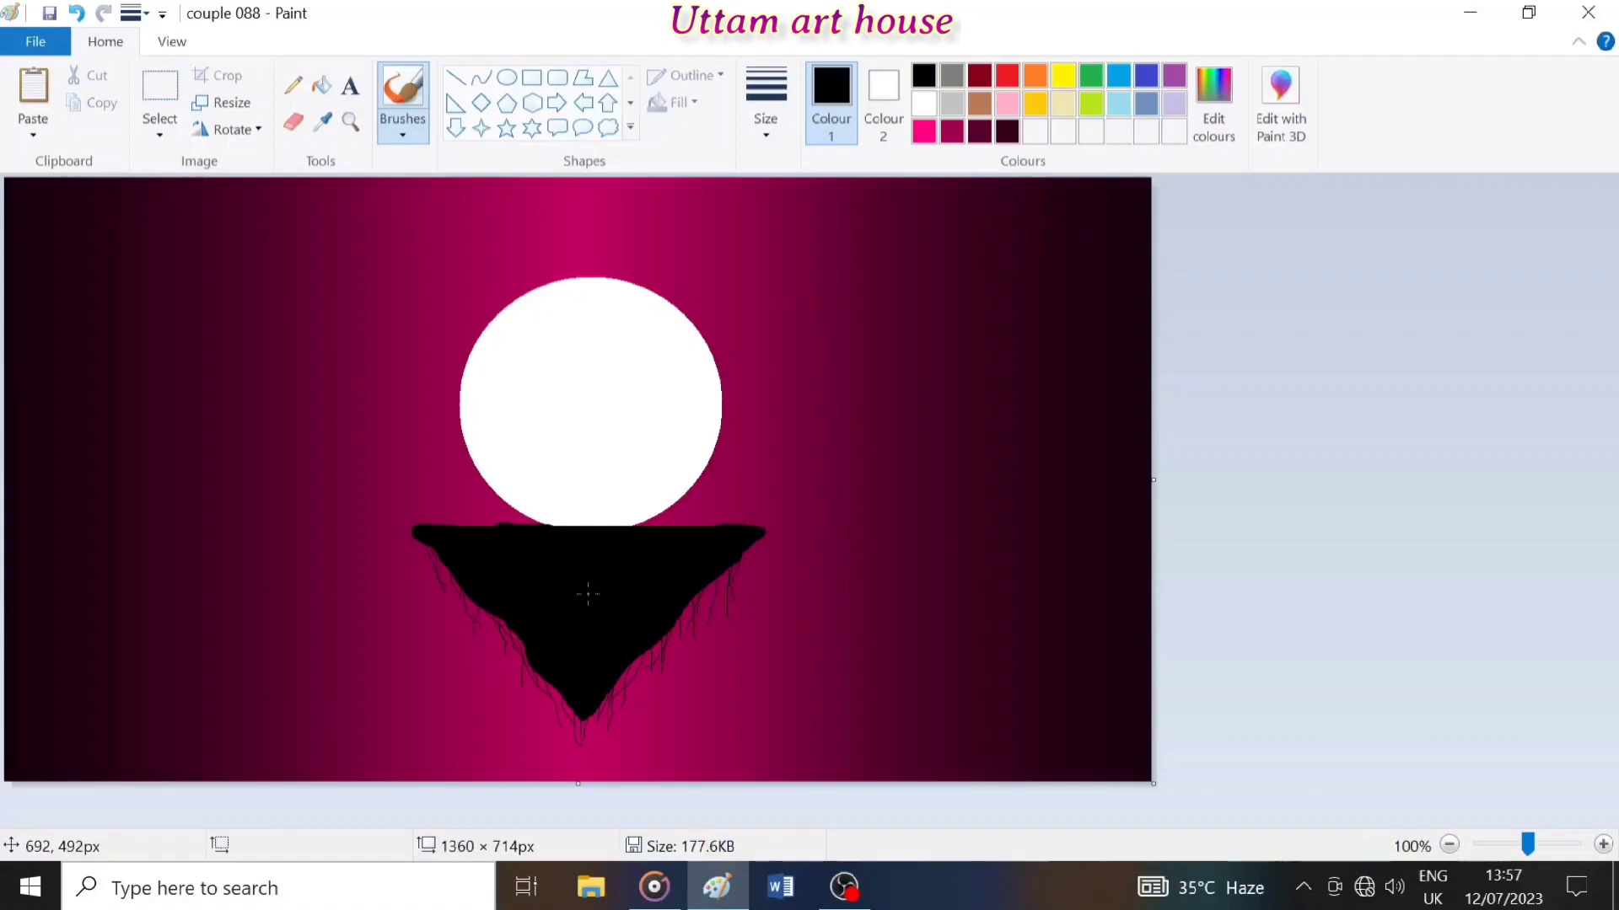
# Step: Level the triangle's top edge with a straight black line about 415 px long, then return to the brush at its thickest size
pyautogui.click(456, 78)
pyautogui.moveTo(416, 526); pyautogui.dragTo(765, 543)
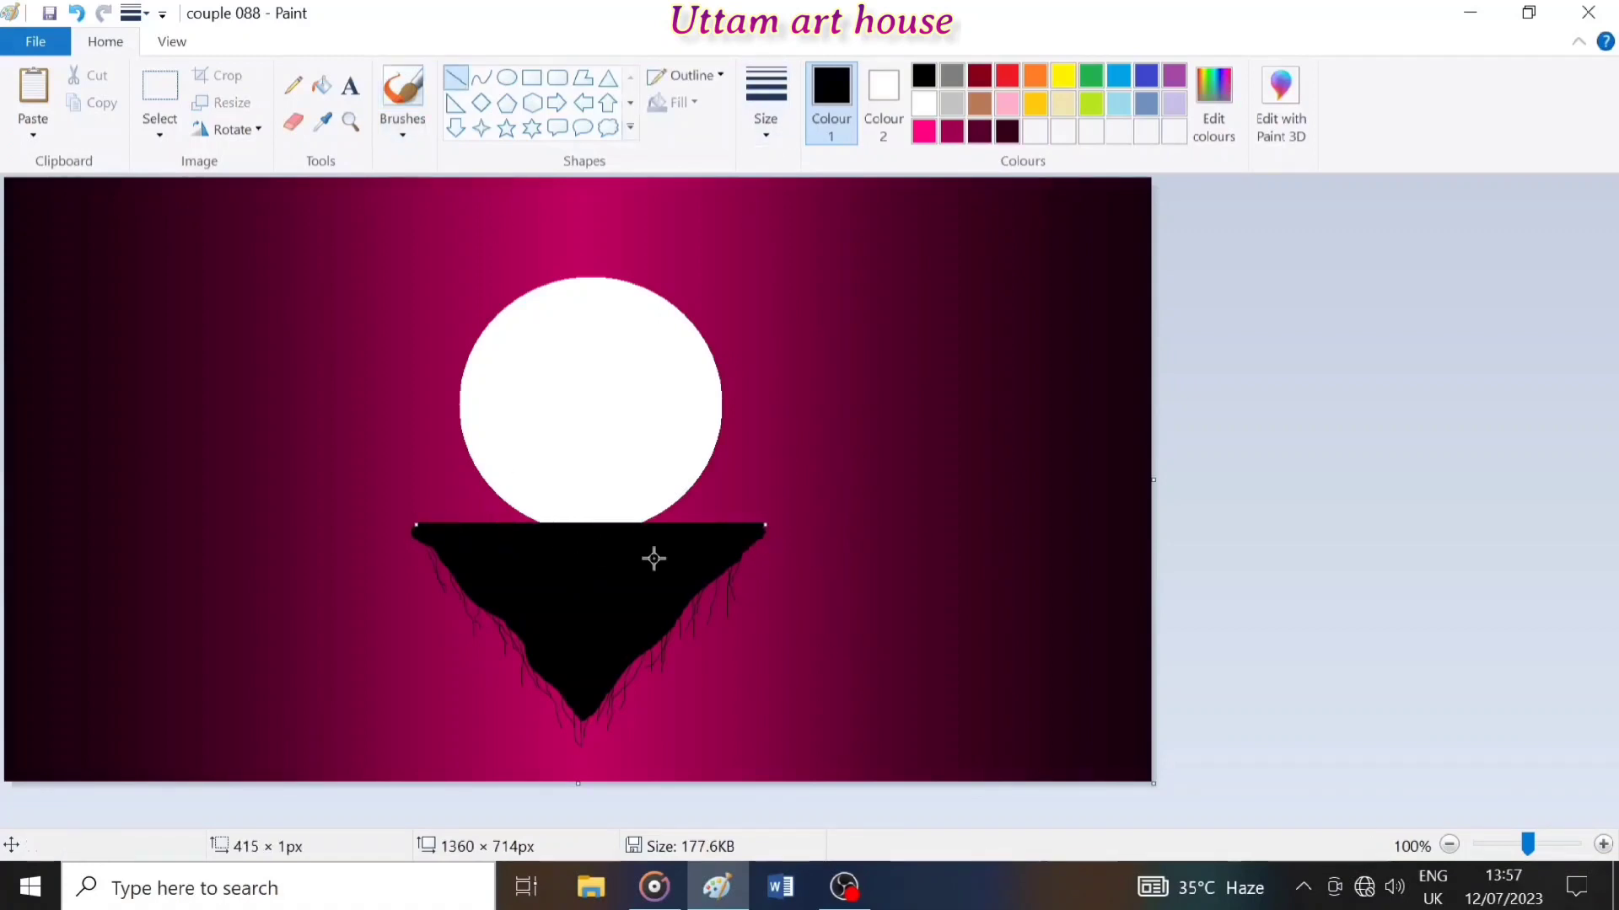
pyautogui.click(402, 87)
pyautogui.click(766, 114)
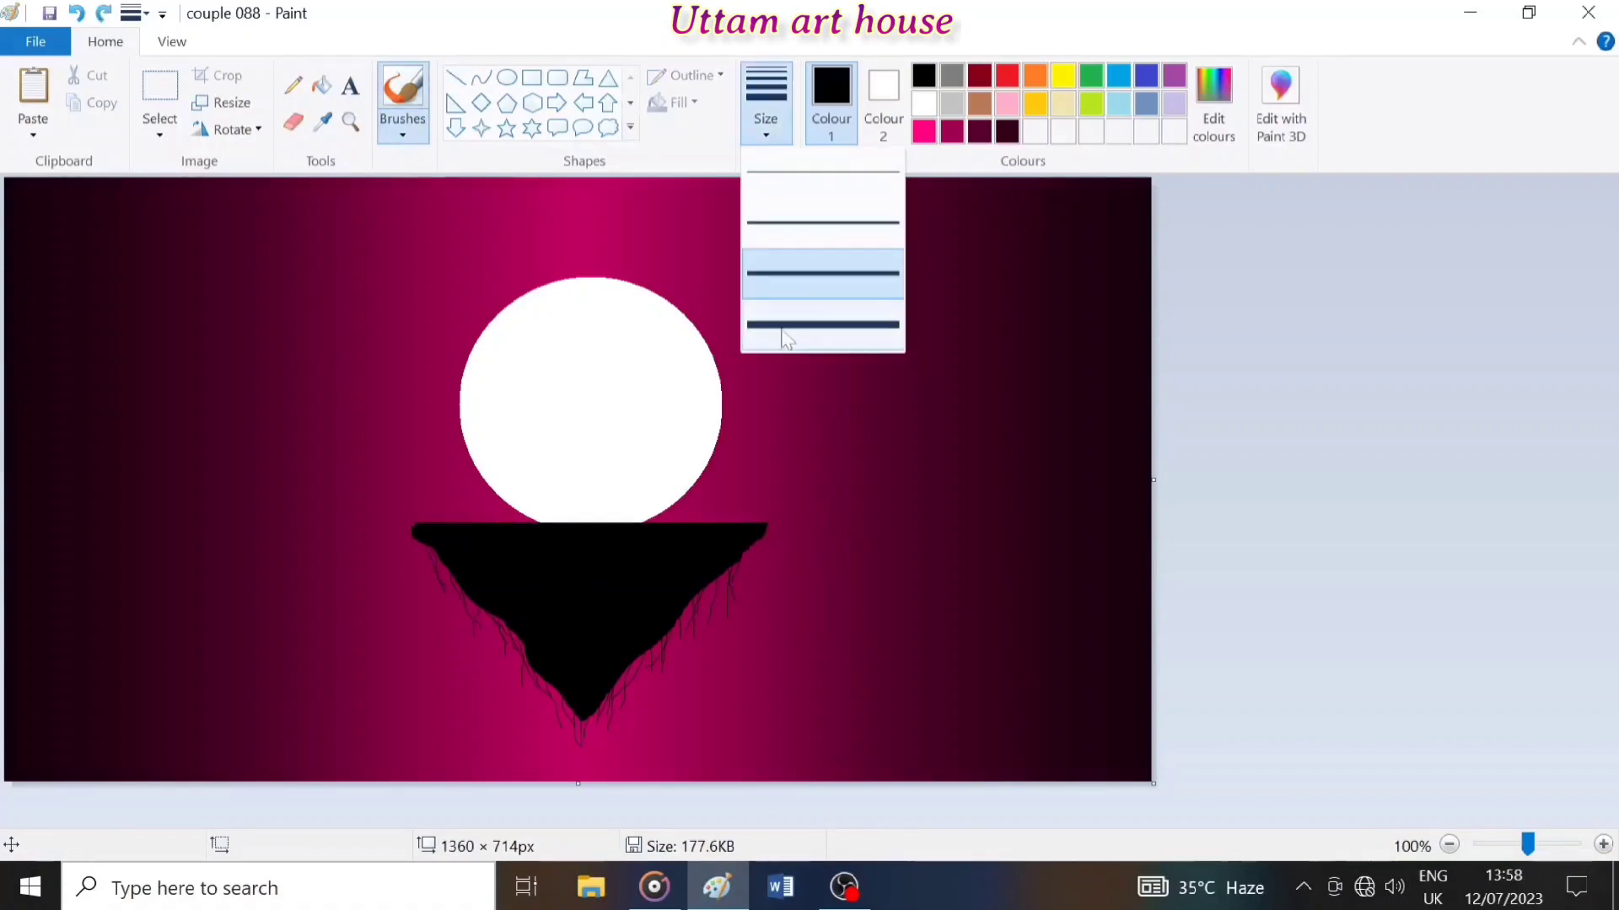
pyautogui.click(784, 333)
# Step: Outline a shallow curved surface in grey along the top of the floating land and fill it grey
pyautogui.click(953, 80)
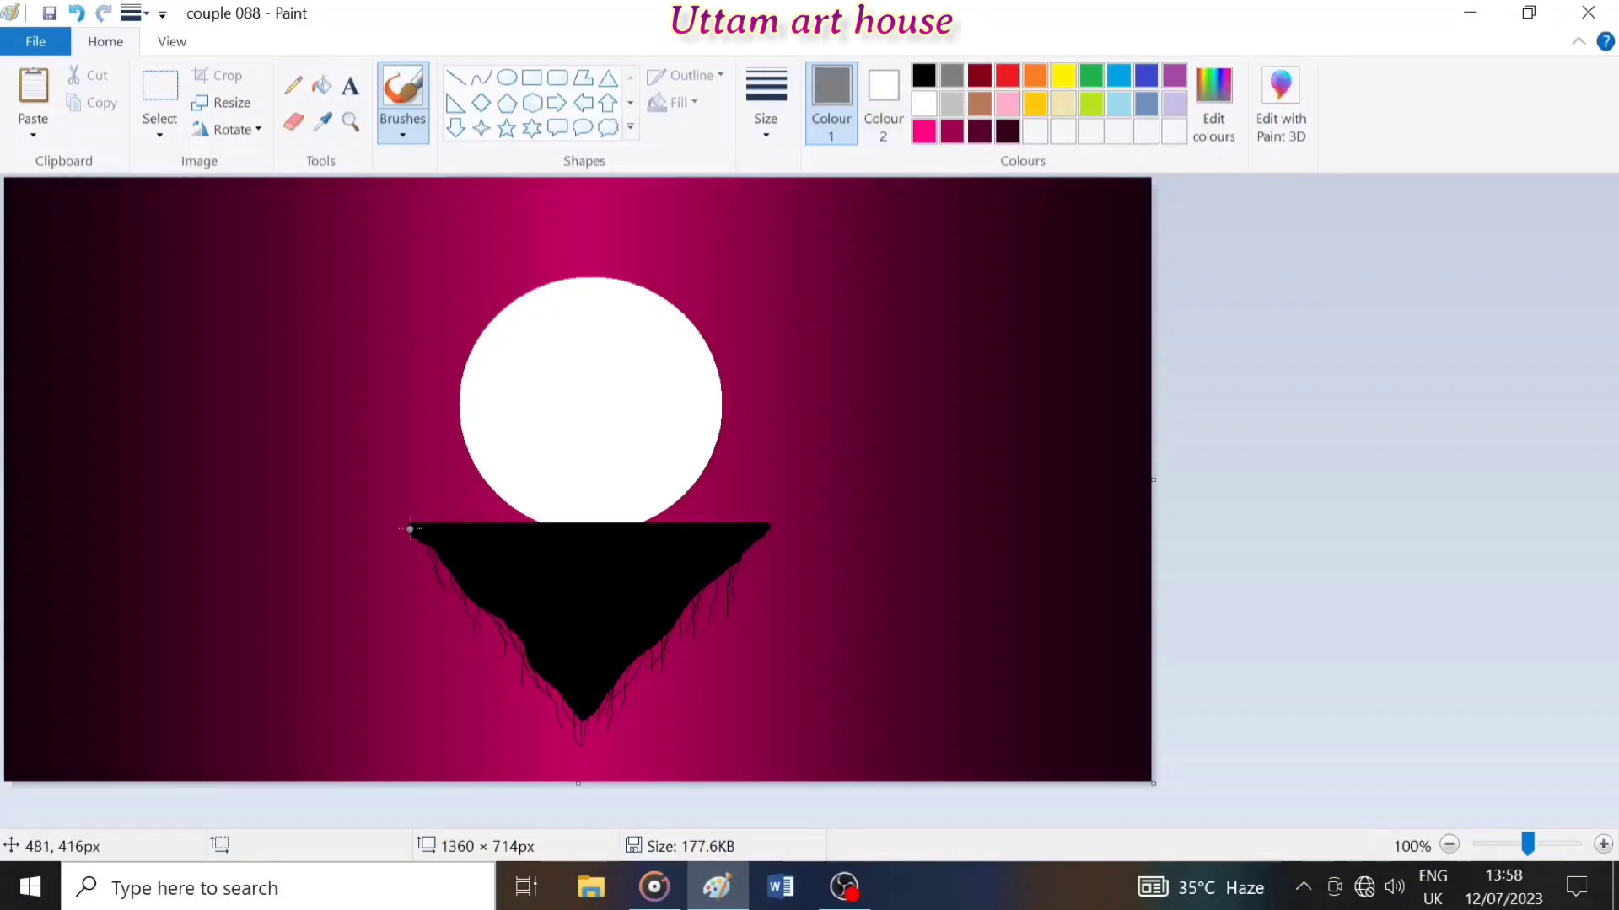
pyautogui.moveTo(409, 527)
pyautogui.mouseDown()
pyautogui.moveTo(646, 551)
pyautogui.moveTo(750, 536)
pyautogui.mouseUp()
pyautogui.hotkey('ctrl', 'z')
pyautogui.moveTo(410, 528); pyautogui.dragTo(591, 552)
pyautogui.moveTo(766, 527)
pyautogui.mouseDown()
pyautogui.moveTo(464, 534)
pyautogui.moveTo(534, 553)
pyautogui.moveTo(705, 539)
pyautogui.moveTo(580, 556)
pyautogui.moveTo(461, 534)
pyautogui.moveTo(674, 553)
pyautogui.moveTo(754, 527)
pyautogui.mouseUp()
pyautogui.click(321, 85)
pyautogui.click(557, 530)
# Step: Trim the lower edge and corners of the grey surface with black brush strokes
pyautogui.click(403, 93)
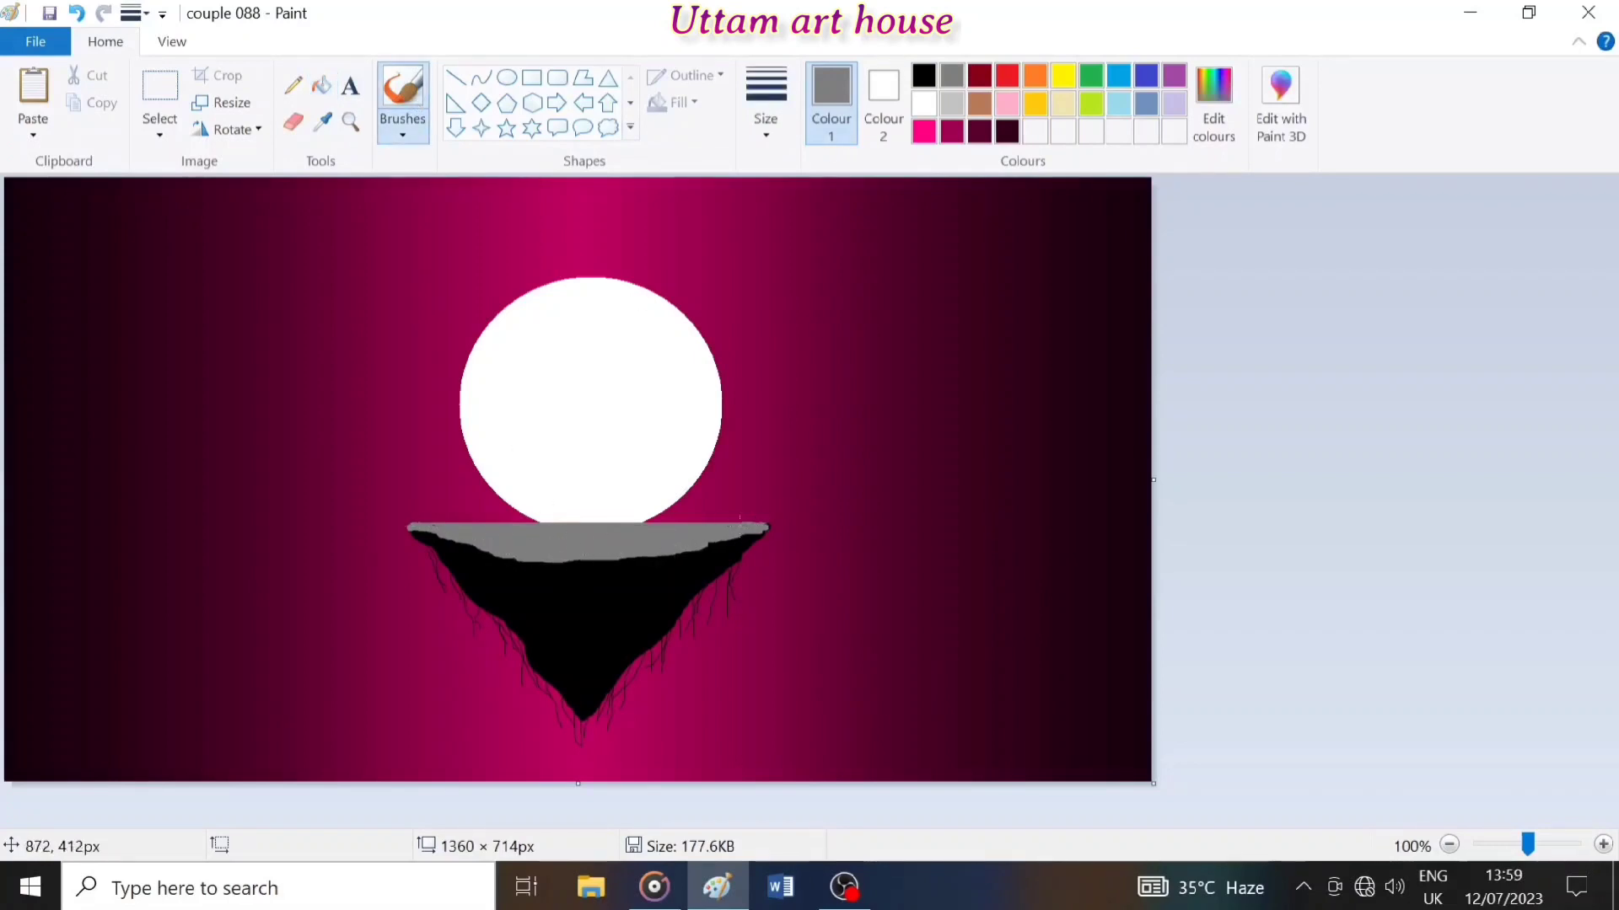
pyautogui.click(923, 75)
pyautogui.moveTo(482, 550); pyautogui.dragTo(531, 563)
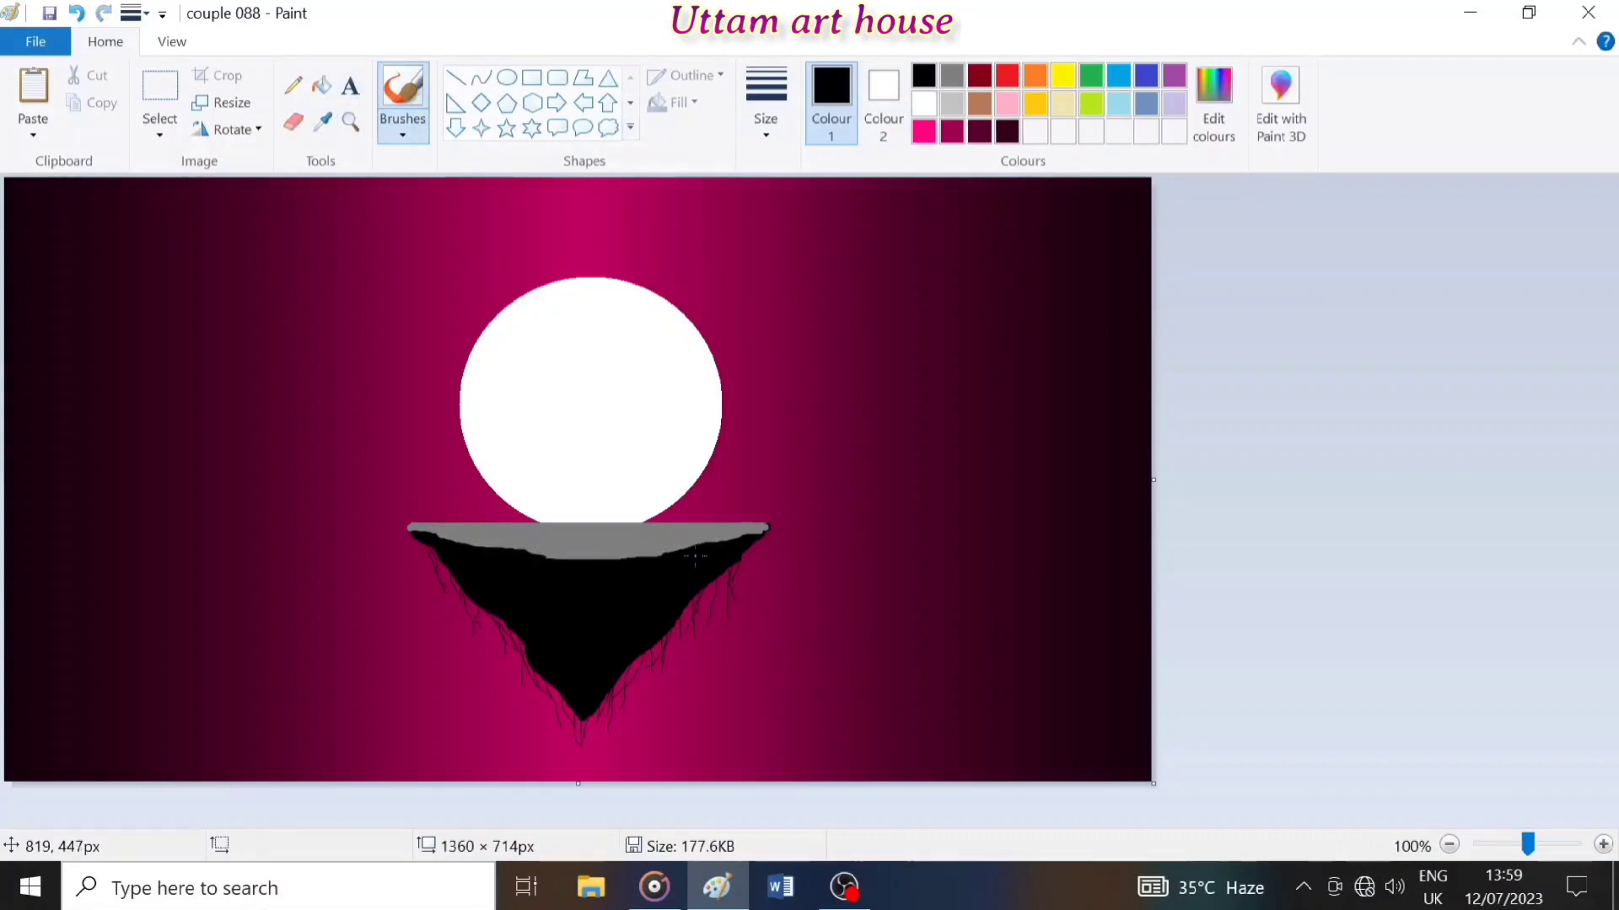
pyautogui.moveTo(710, 540); pyautogui.dragTo(761, 529)
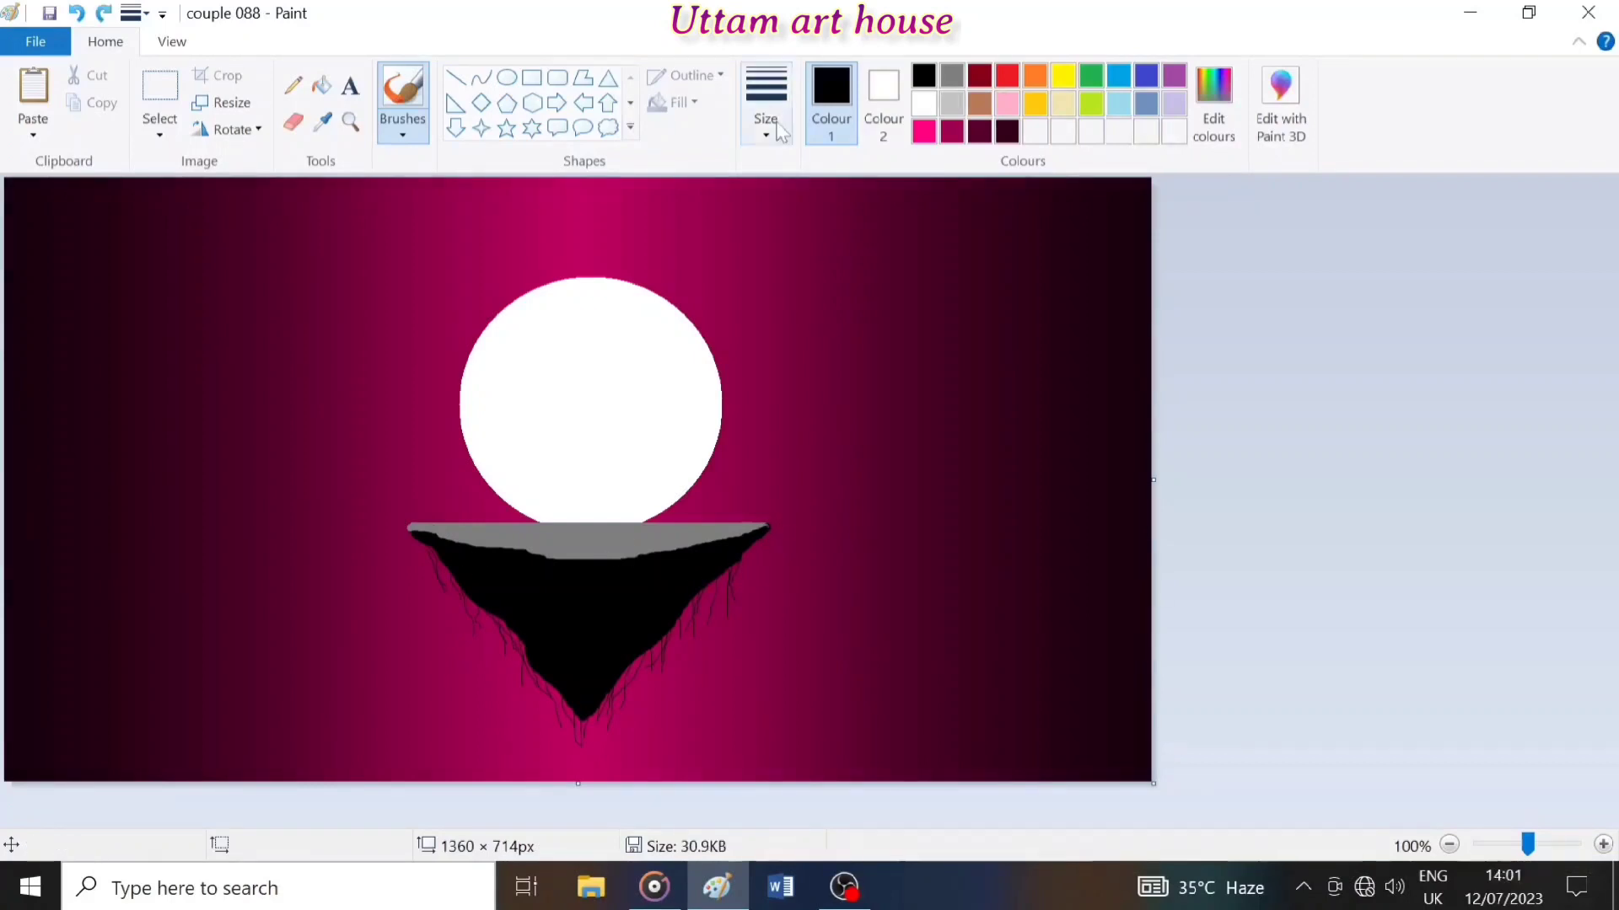
# Step: Paint the man's head, shoulder, bent arm and hip in black inside the white circle
pyautogui.moveTo(557, 361); pyautogui.dragTo(516, 414)
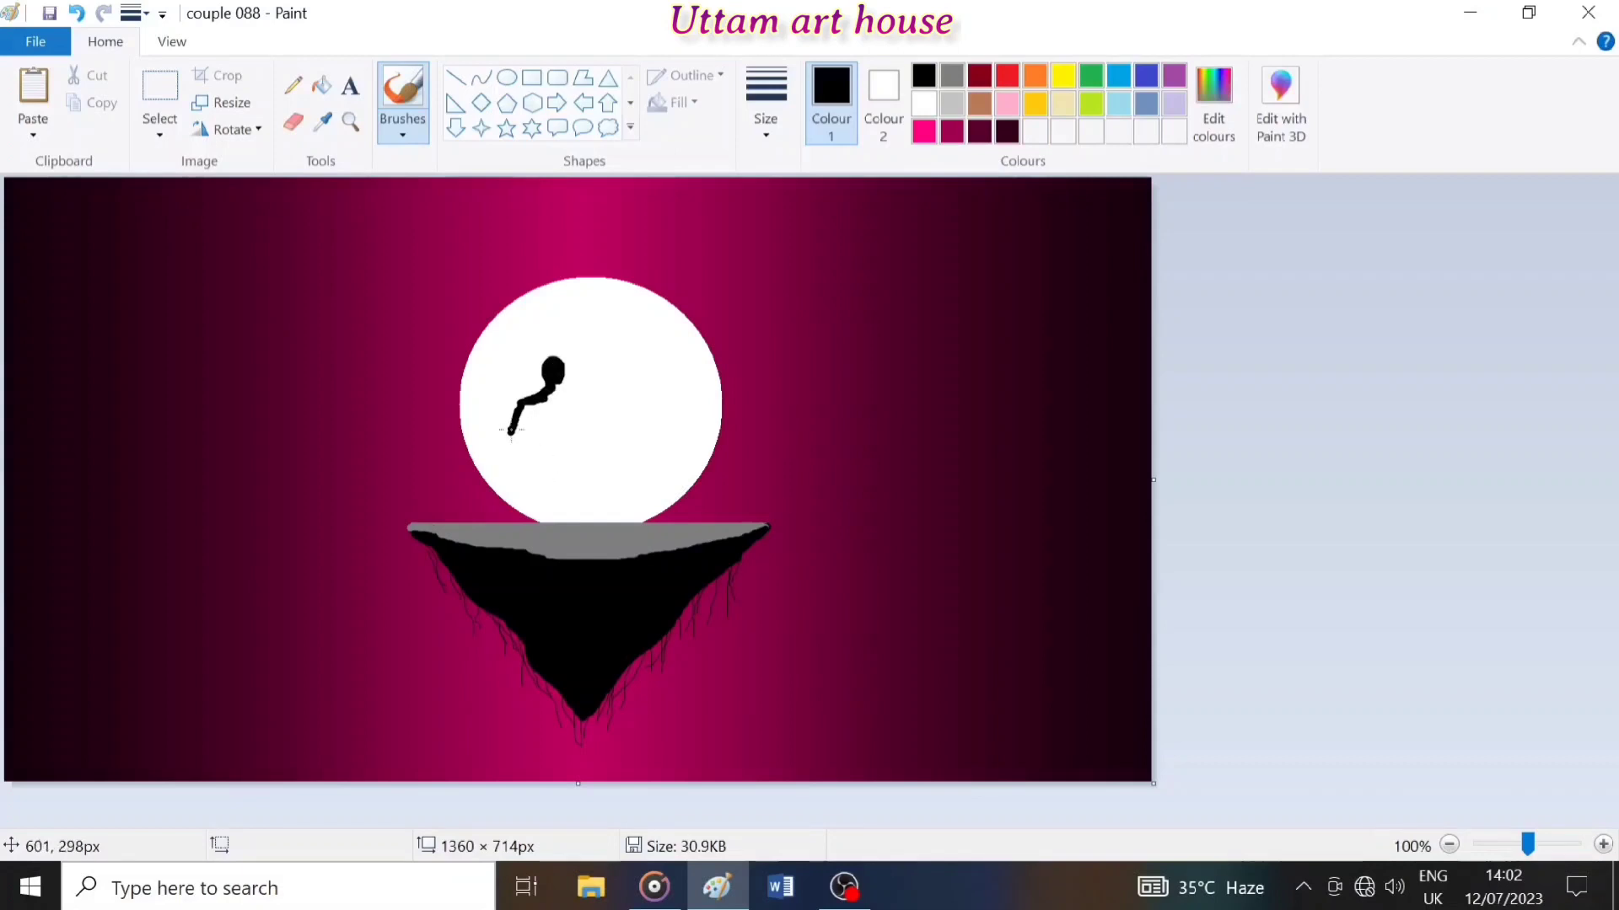
pyautogui.moveTo(510, 439); pyautogui.dragTo(513, 450)
pyautogui.hotkey('ctrl', 'z')
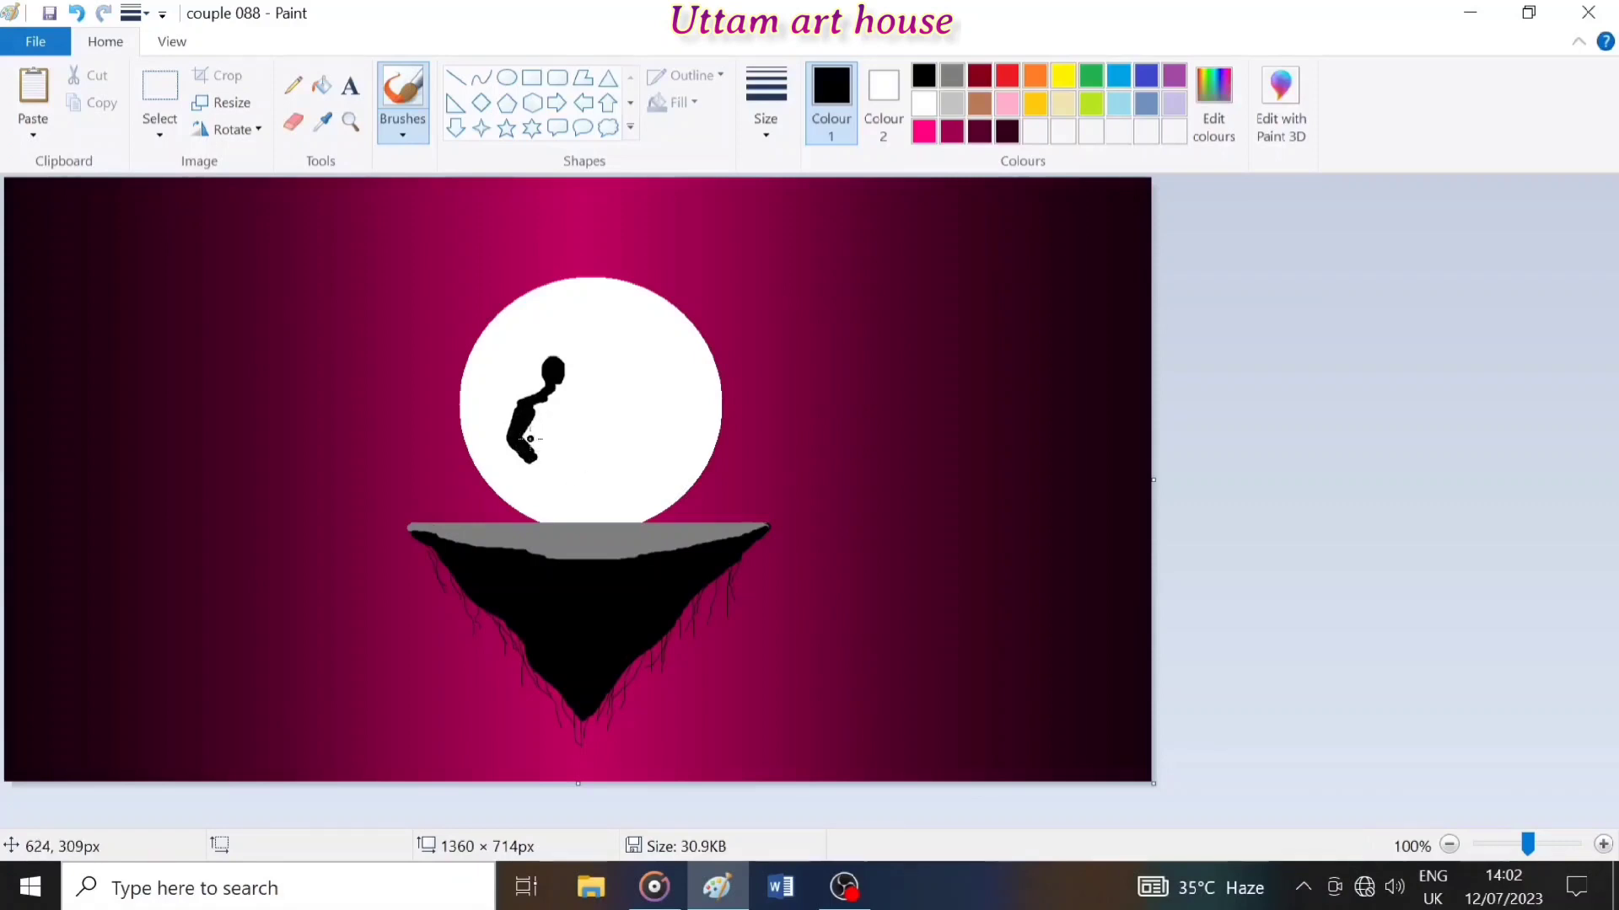
pyautogui.moveTo(535, 452); pyautogui.dragTo(532, 463)
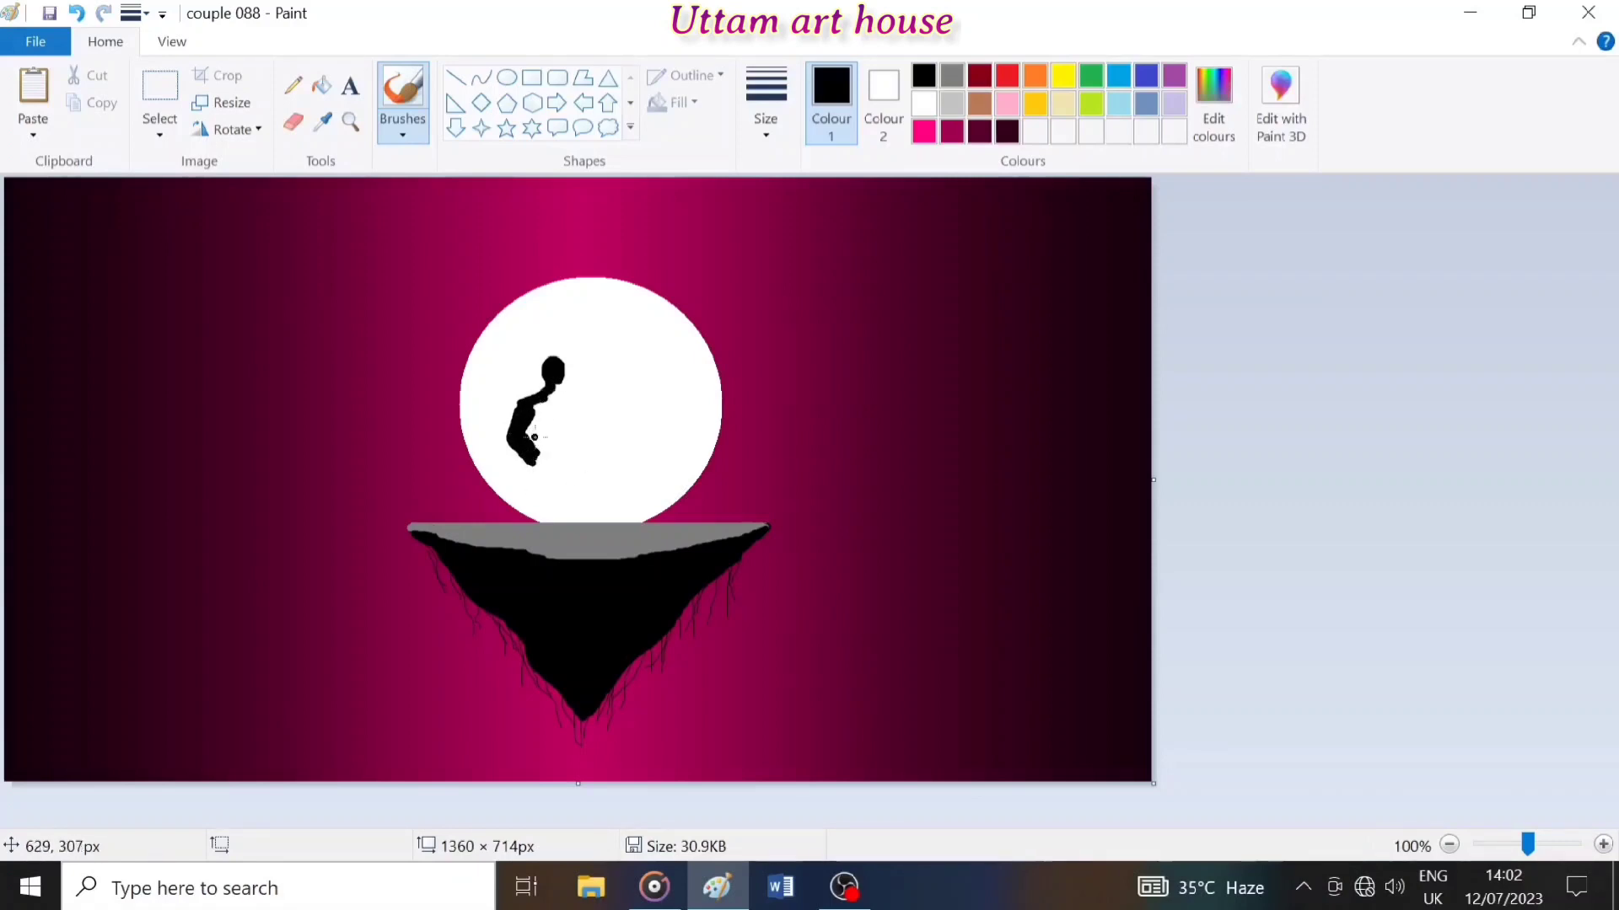
pyautogui.hotkey('ctrl', 'z')
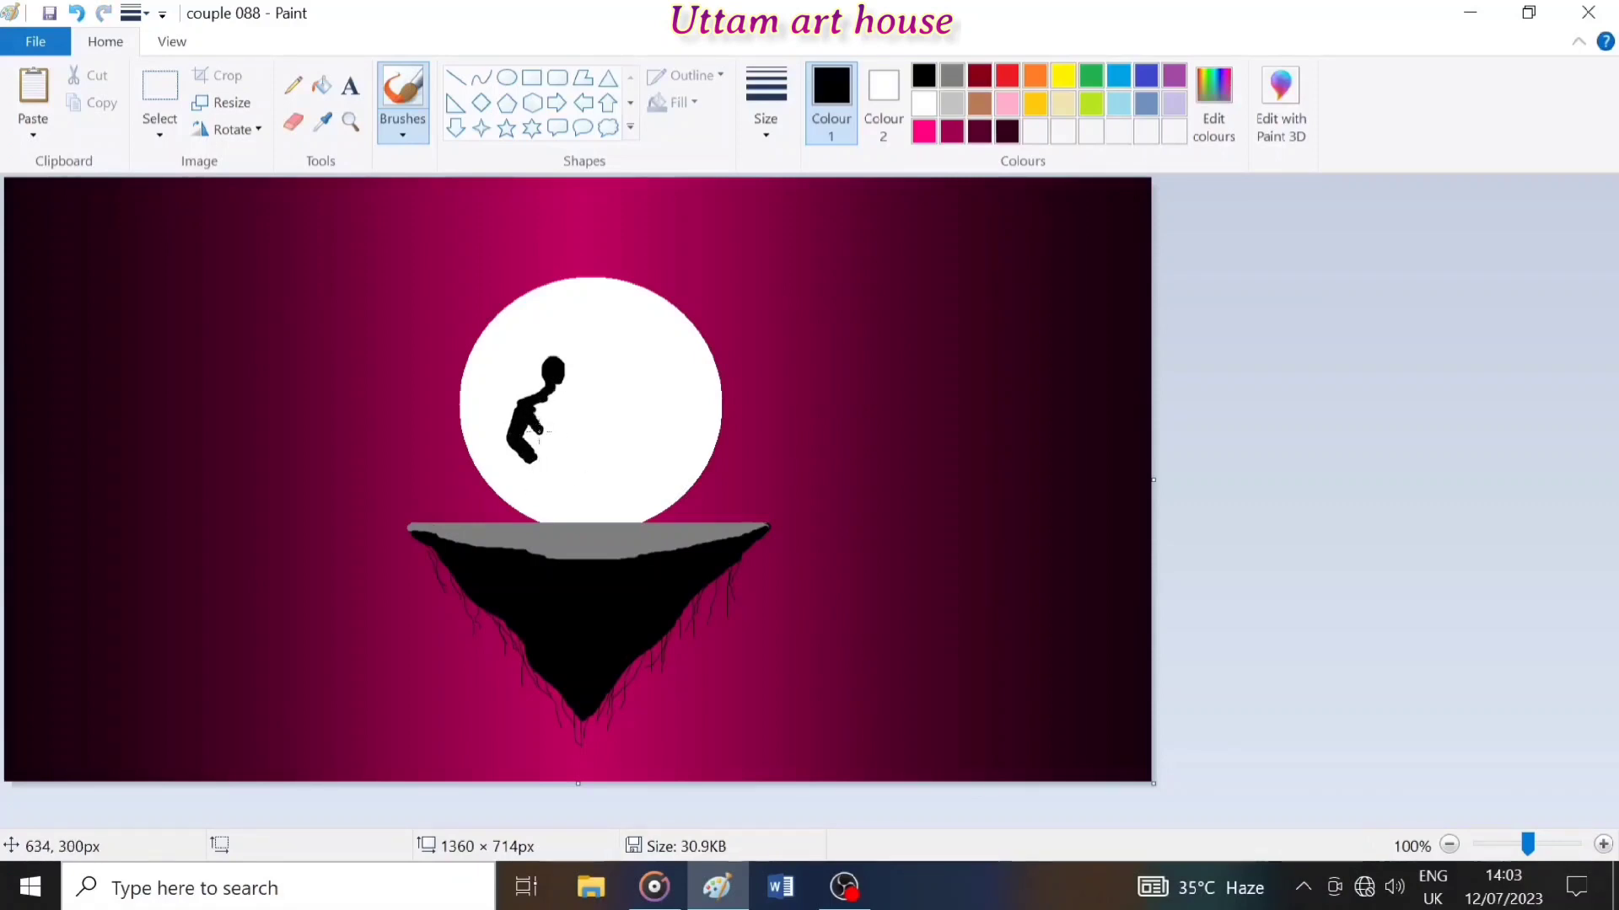
pyautogui.moveTo(540, 435)
pyautogui.mouseDown()
pyautogui.moveTo(524, 476)
pyautogui.moveTo(545, 496)
pyautogui.mouseUp()
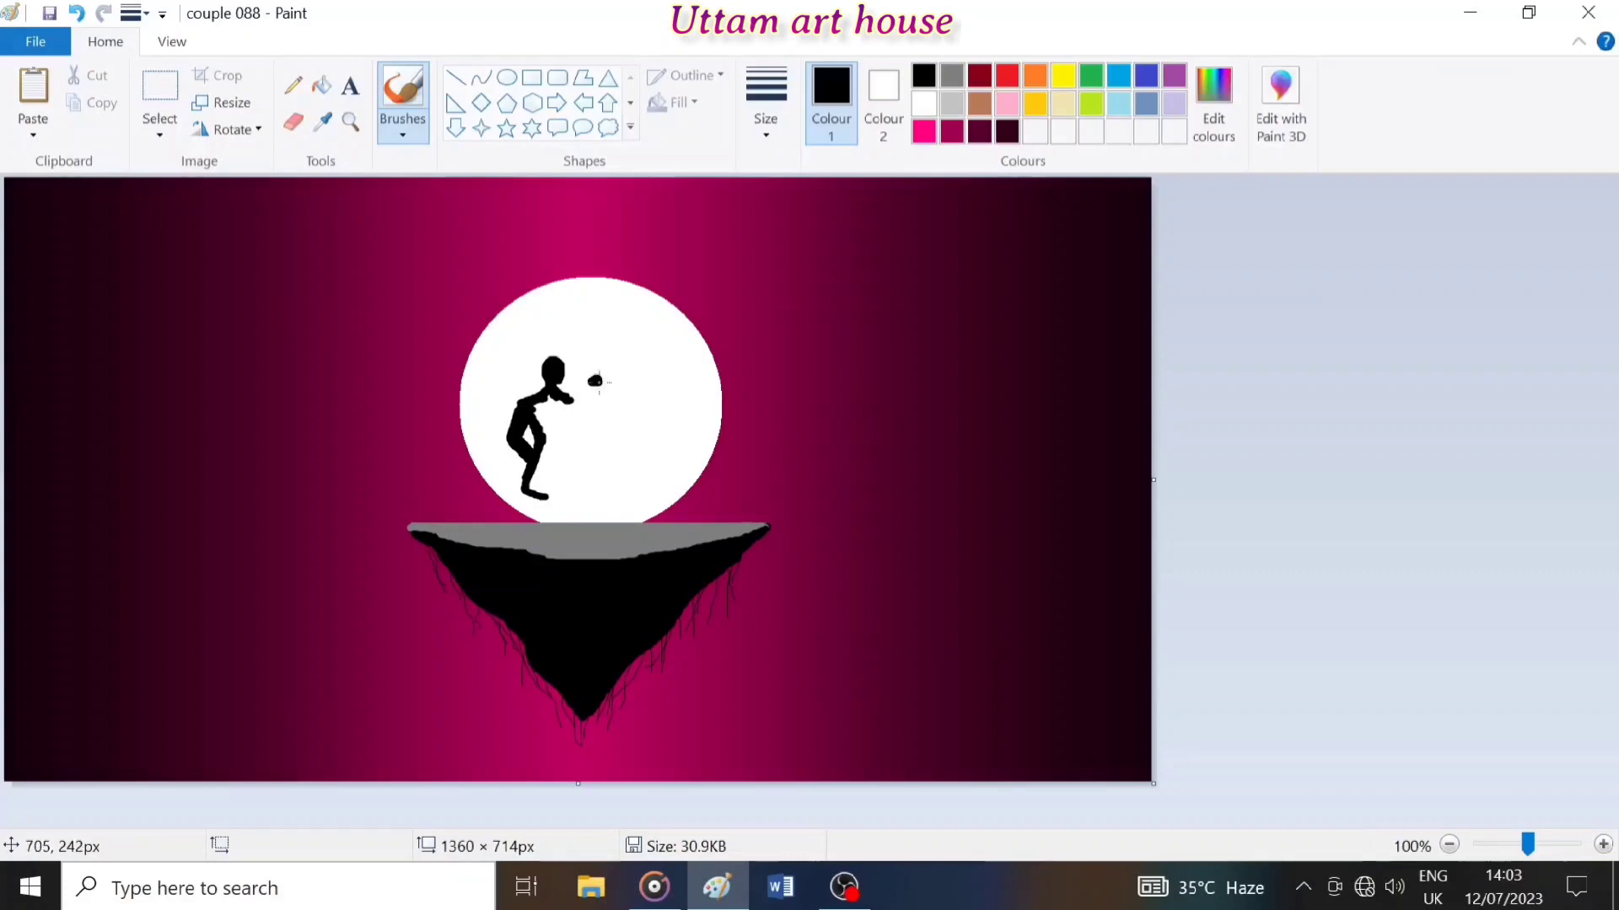
# Step: Paint the woman's head with gathered hair in black beside the man's head
pyautogui.moveTo(600, 382); pyautogui.dragTo(606, 385)
pyautogui.hotkey('ctrl', 'z')
pyautogui.hotkey('ctrl', 'z')
pyautogui.click(615, 406)
pyautogui.hotkey('ctrl', 'z')
pyautogui.moveTo(601, 377); pyautogui.dragTo(617, 384)
pyautogui.moveTo(600, 404); pyautogui.dragTo(621, 400)
# Step: Fill in the couple's upper bodies and outline the woman's flowing dress and the man's leg down to the ledge
pyautogui.moveTo(591, 416)
pyautogui.mouseDown()
pyautogui.moveTo(609, 407)
pyautogui.moveTo(548, 399)
pyautogui.mouseUp()
pyautogui.moveTo(547, 425); pyautogui.dragTo(538, 495)
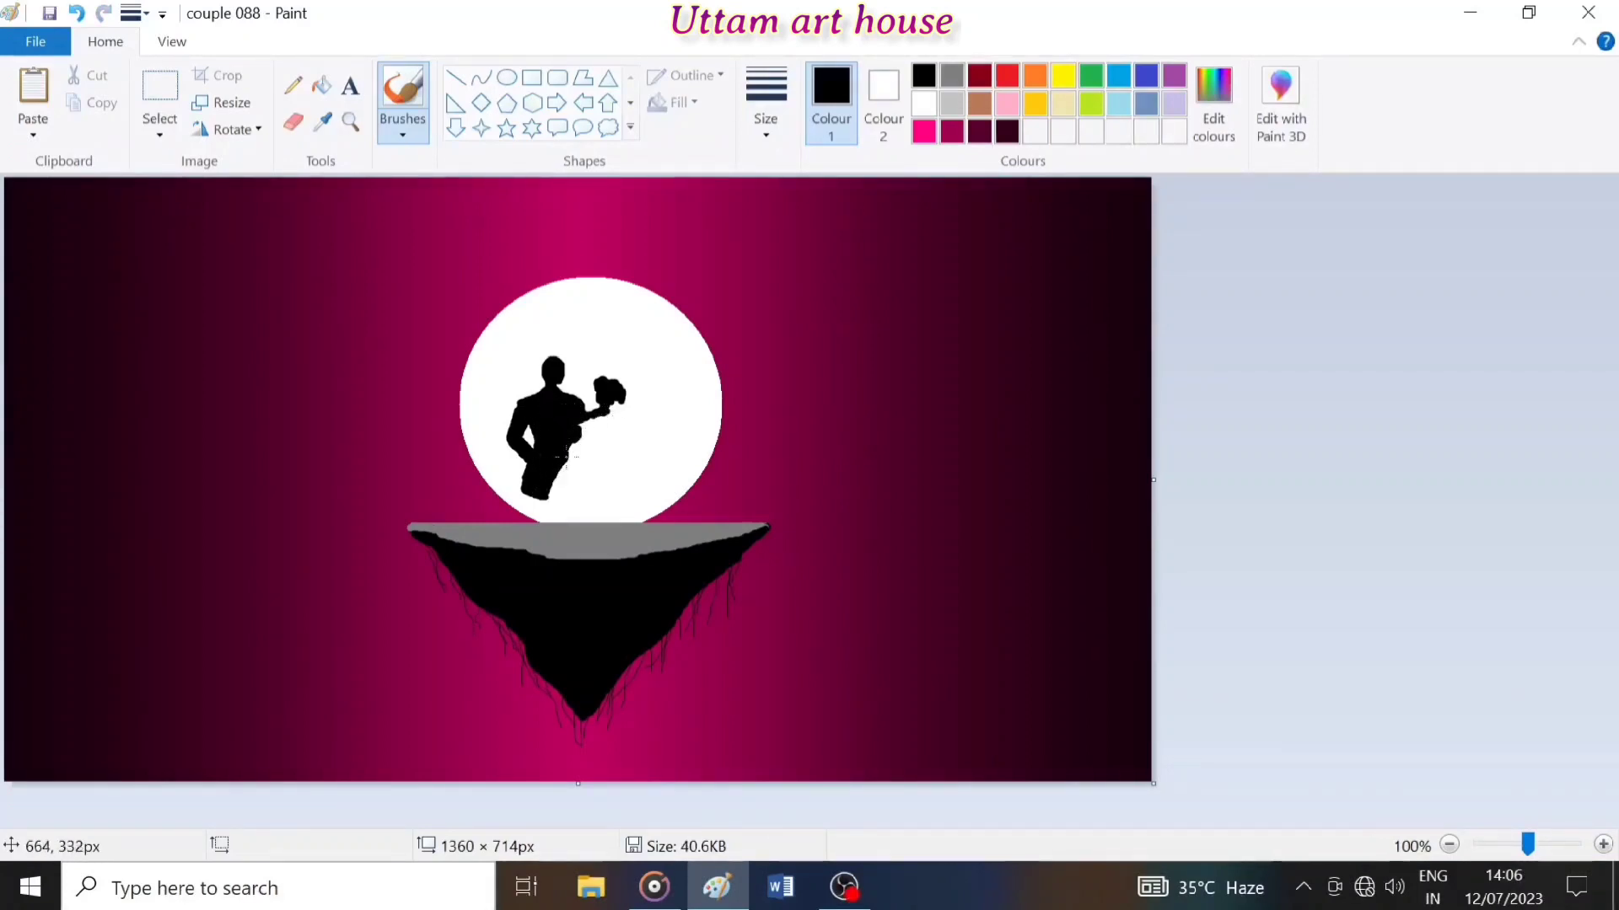
pyautogui.moveTo(612, 403)
pyautogui.mouseDown()
pyautogui.moveTo(625, 458)
pyautogui.moveTo(603, 440)
pyautogui.moveTo(609, 470)
pyautogui.moveTo(628, 460)
pyautogui.moveTo(588, 439)
pyautogui.moveTo(620, 460)
pyautogui.moveTo(609, 429)
pyautogui.moveTo(595, 448)
pyautogui.moveTo(625, 480)
pyautogui.moveTo(693, 503)
pyautogui.moveTo(685, 487)
pyautogui.moveTo(681, 521)
pyautogui.moveTo(643, 525)
pyautogui.moveTo(635, 481)
pyautogui.moveTo(681, 478)
pyautogui.moveTo(675, 517)
pyautogui.mouseUp()
pyautogui.hotkey('ctrl', 'z')
pyautogui.moveTo(534, 497); pyautogui.dragTo(530, 531)
# Step: Deepen the grey surface of the land and redraw its outer corners and lower edge in black
pyautogui.click(951, 76)
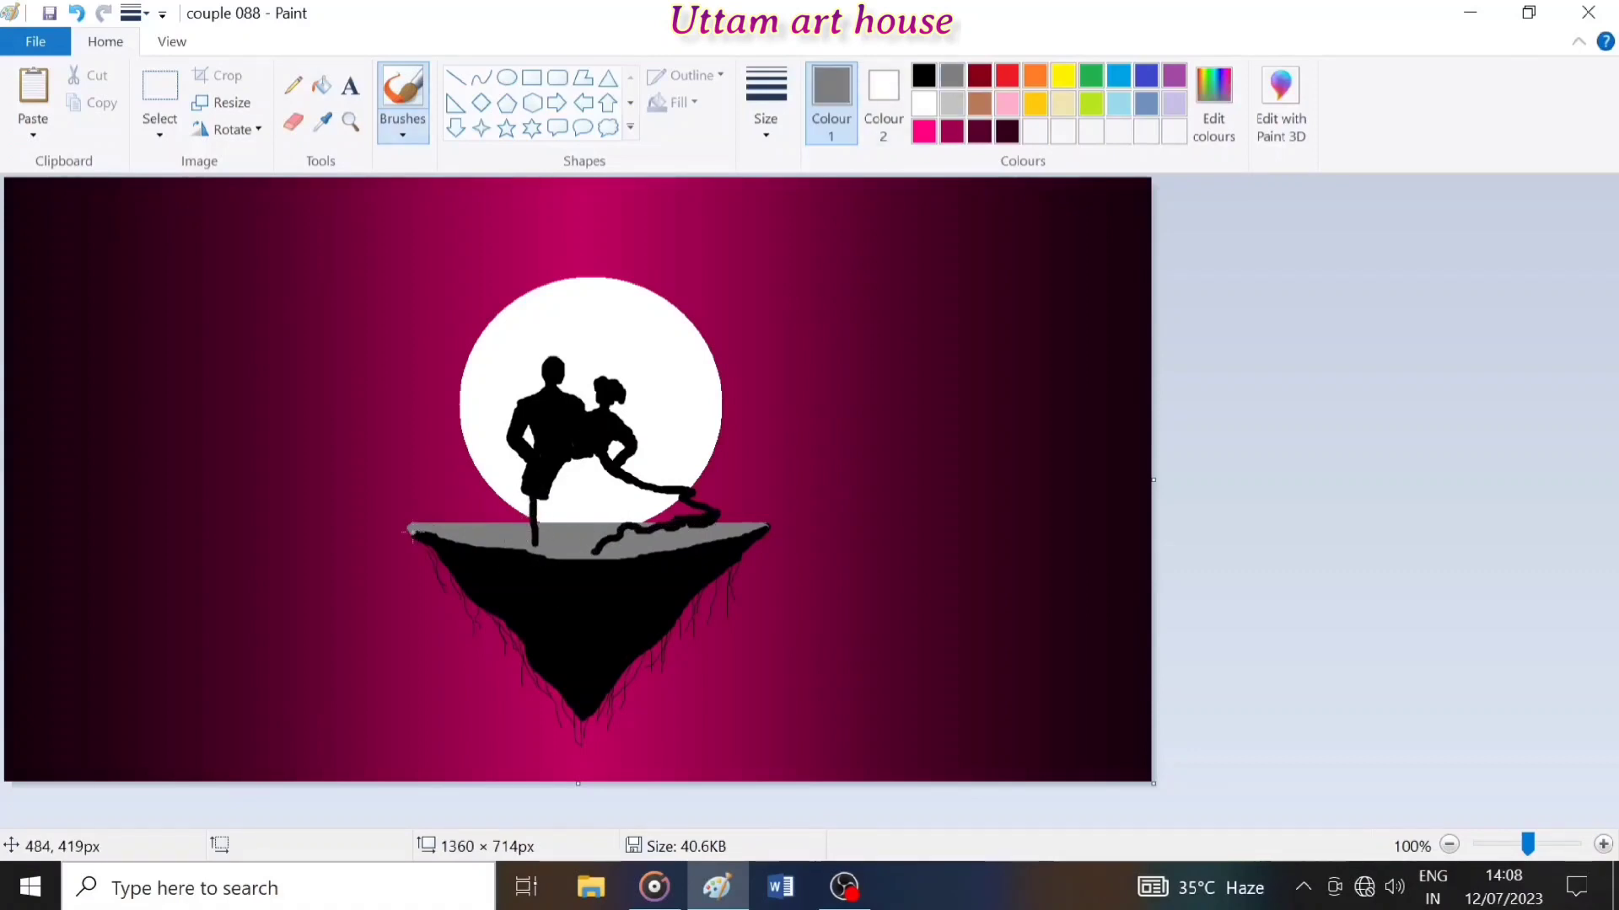
pyautogui.moveTo(412, 532)
pyautogui.mouseDown()
pyautogui.moveTo(548, 568)
pyautogui.moveTo(762, 535)
pyautogui.moveTo(510, 556)
pyautogui.moveTo(417, 537)
pyautogui.moveTo(518, 565)
pyautogui.moveTo(734, 541)
pyautogui.mouseUp()
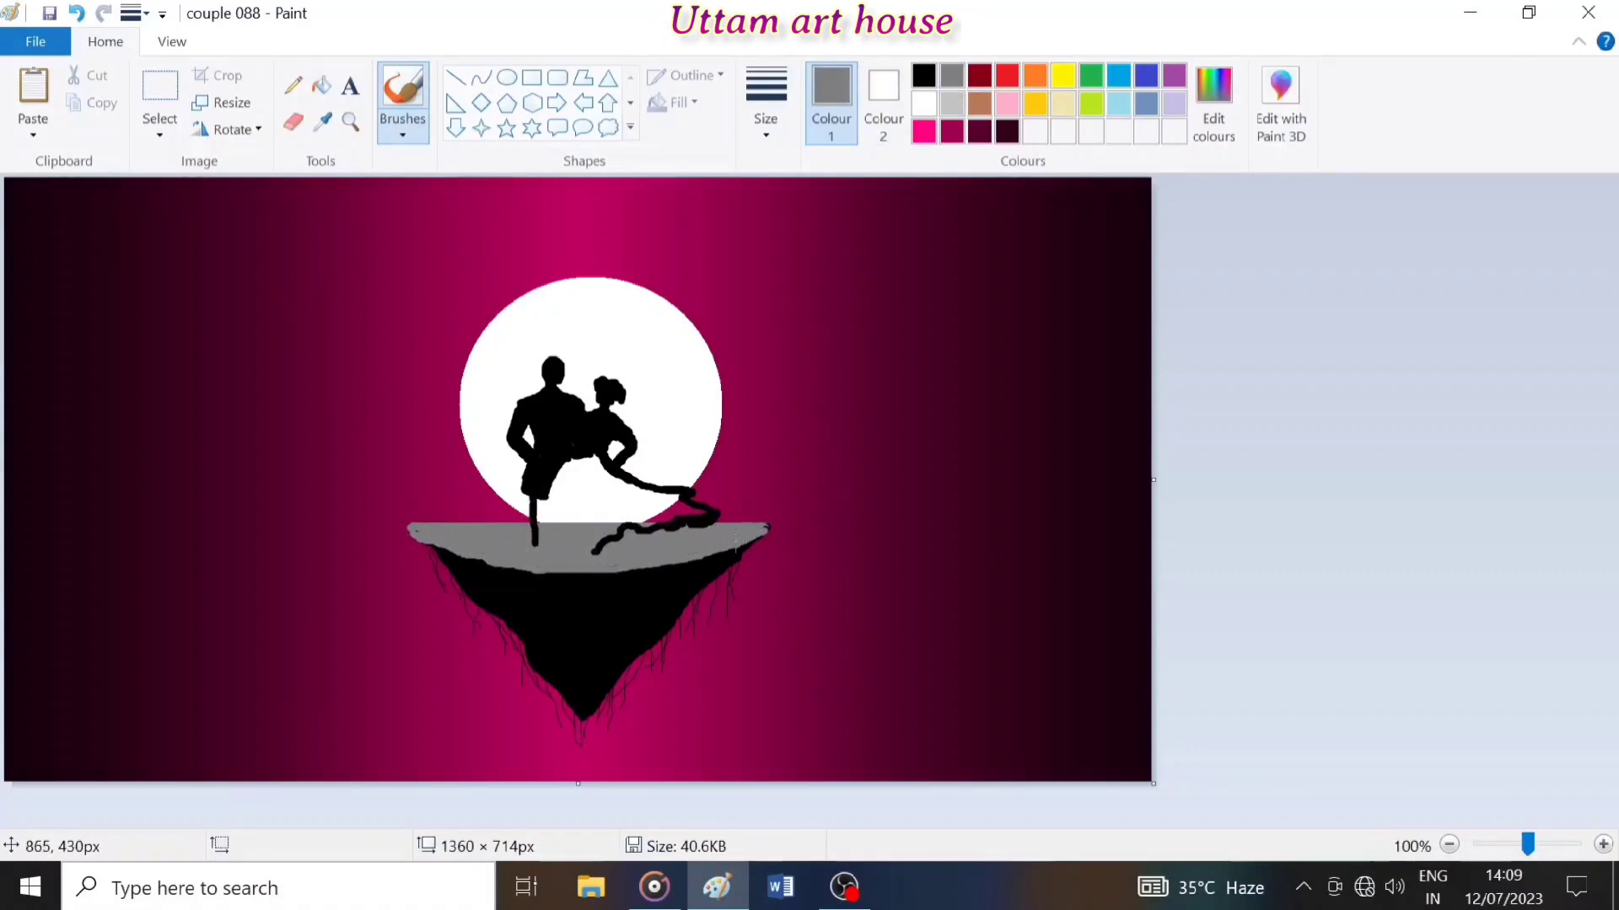
pyautogui.click(924, 76)
pyautogui.moveTo(409, 529); pyautogui.dragTo(421, 540)
pyautogui.moveTo(768, 529); pyautogui.dragTo(691, 562)
pyautogui.moveTo(429, 543); pyautogui.dragTo(496, 565)
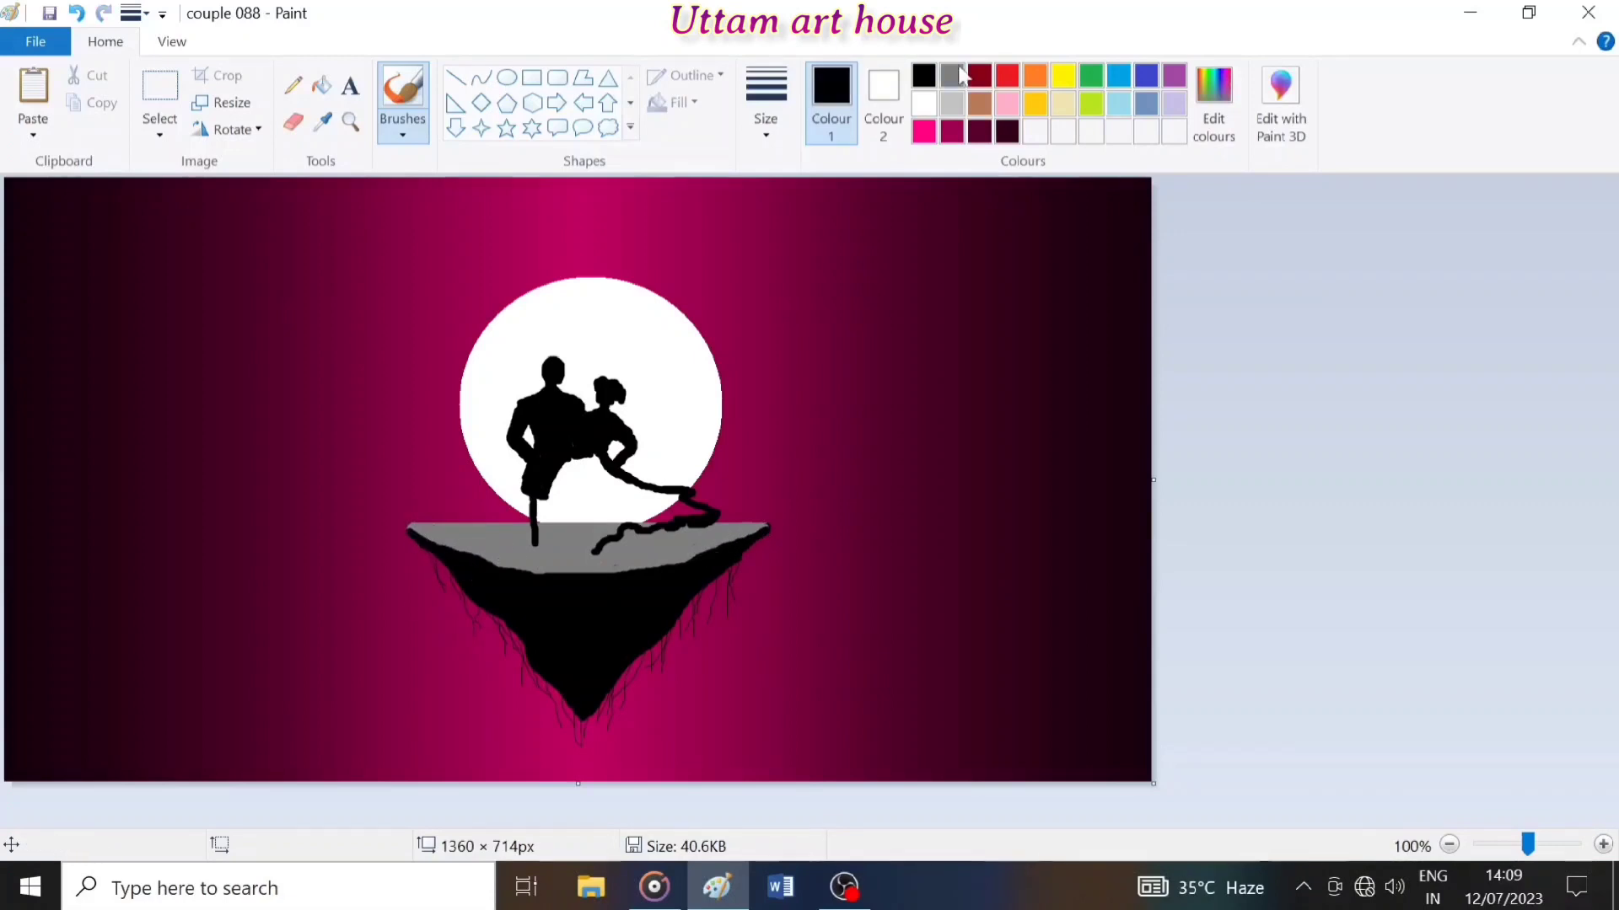
# Step: Paint the man's legs and shoes and fill the woman's flowing dress solid black
pyautogui.click(952, 75)
pyautogui.click(924, 76)
pyautogui.moveTo(574, 482)
pyautogui.mouseDown()
pyautogui.moveTo(558, 554)
pyautogui.moveTo(604, 527)
pyautogui.moveTo(584, 470)
pyautogui.moveTo(548, 557)
pyautogui.mouseUp()
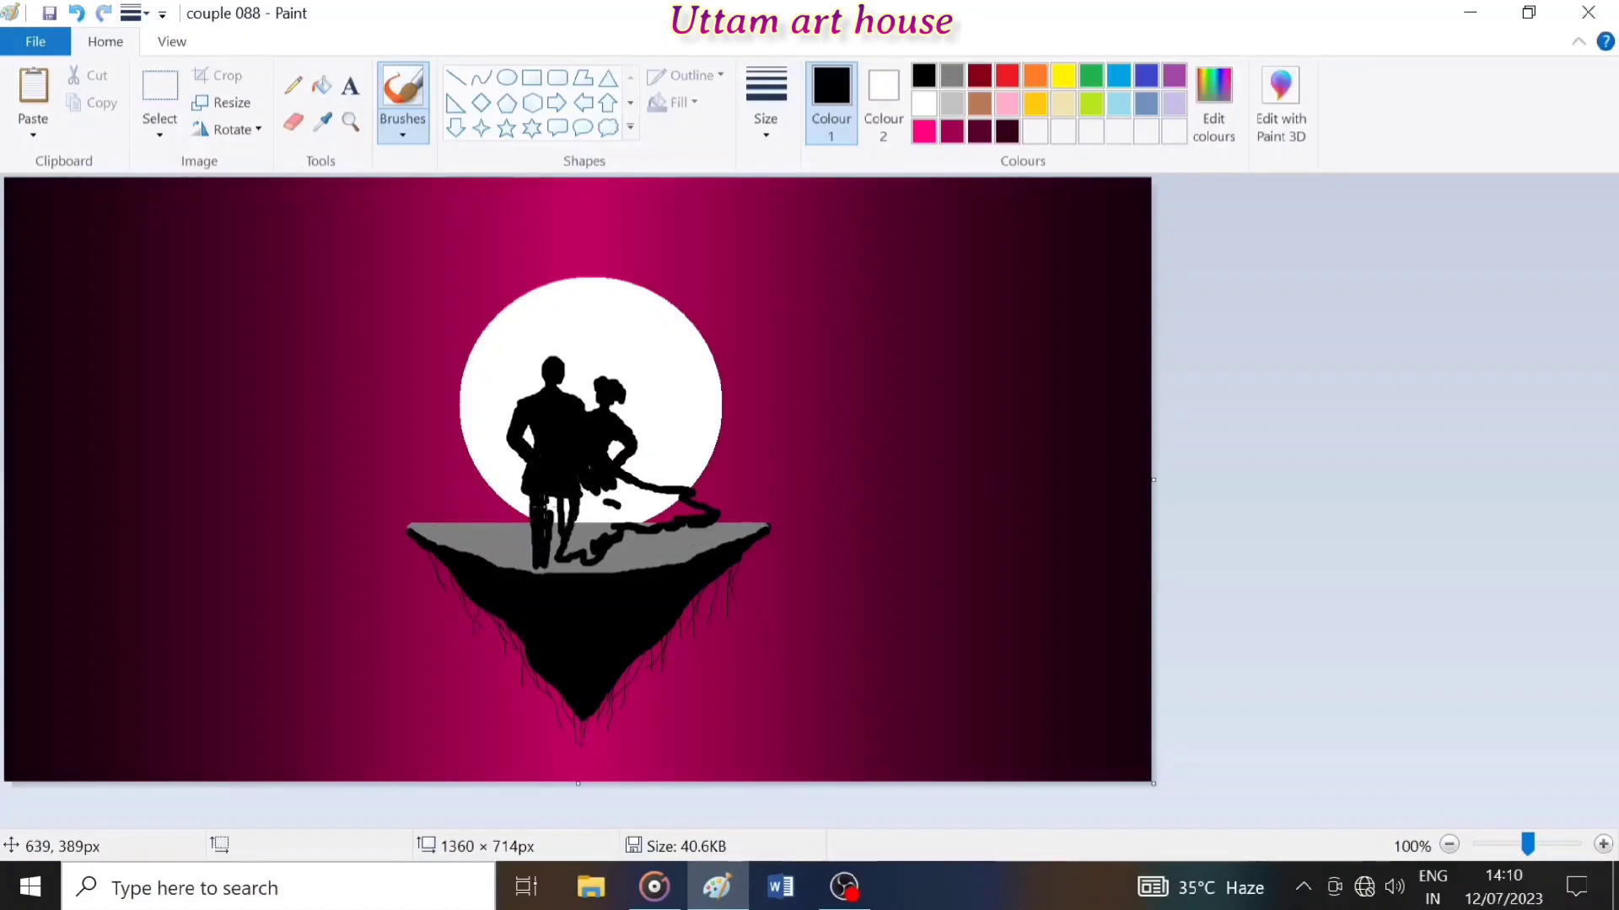
pyautogui.hotkey('ctrl', 'z')
pyautogui.hotkey('ctrl', 'z')
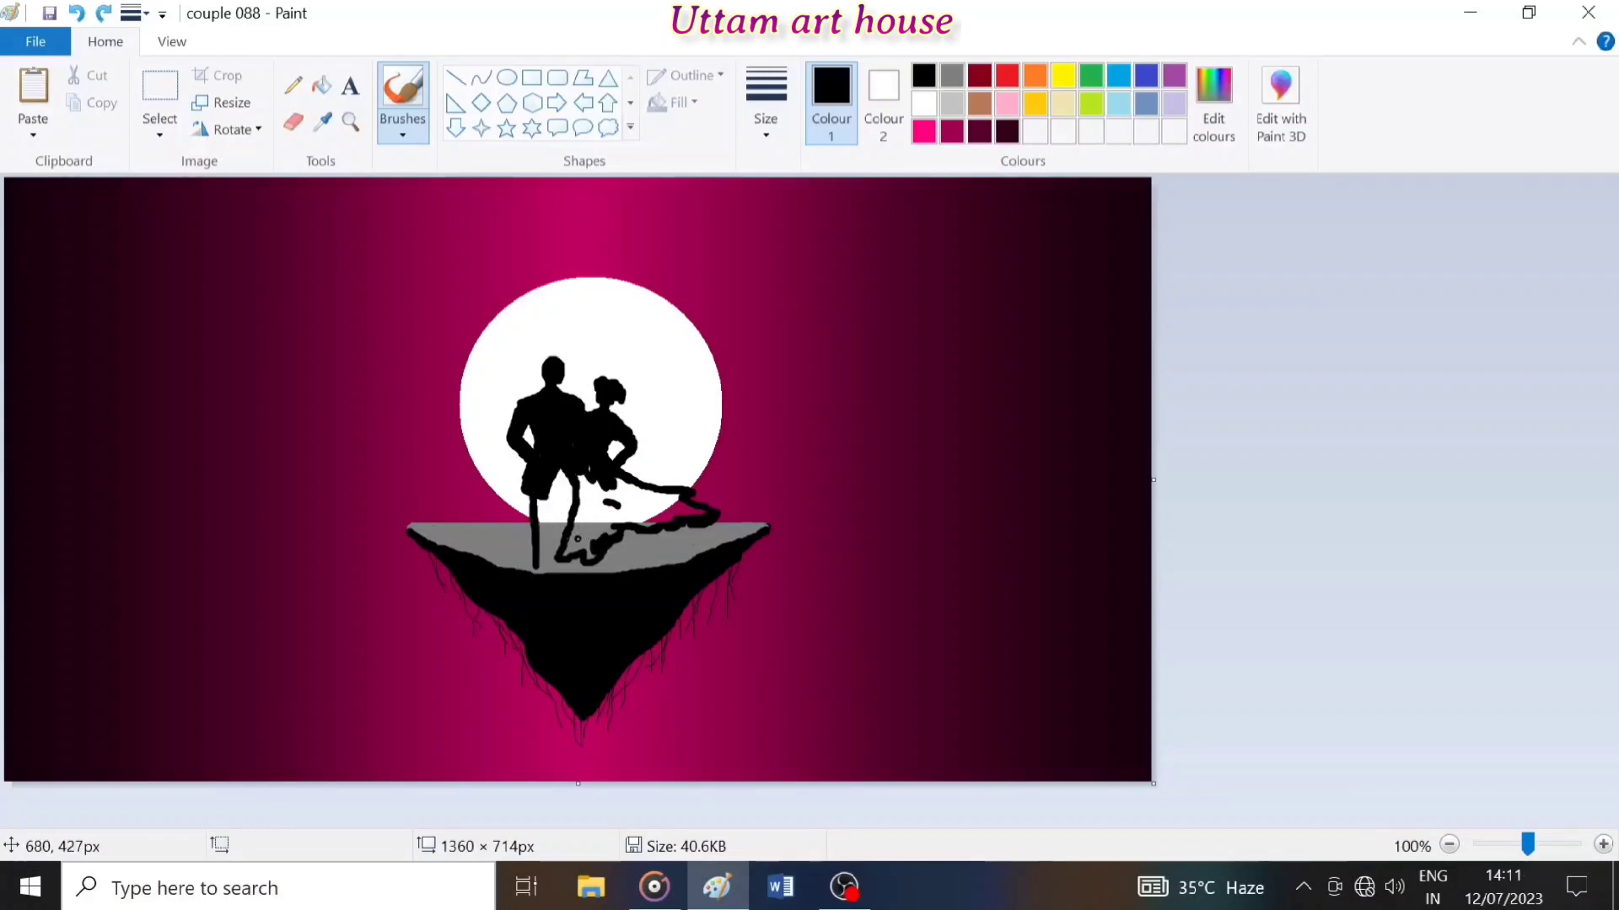
pyautogui.moveTo(566, 482)
pyautogui.mouseDown()
pyautogui.moveTo(571, 533)
pyautogui.moveTo(553, 555)
pyautogui.moveTo(655, 537)
pyautogui.moveTo(581, 484)
pyautogui.moveTo(549, 486)
pyautogui.moveTo(543, 534)
pyautogui.moveTo(543, 518)
pyautogui.moveTo(563, 575)
pyautogui.moveTo(563, 517)
pyautogui.mouseUp()
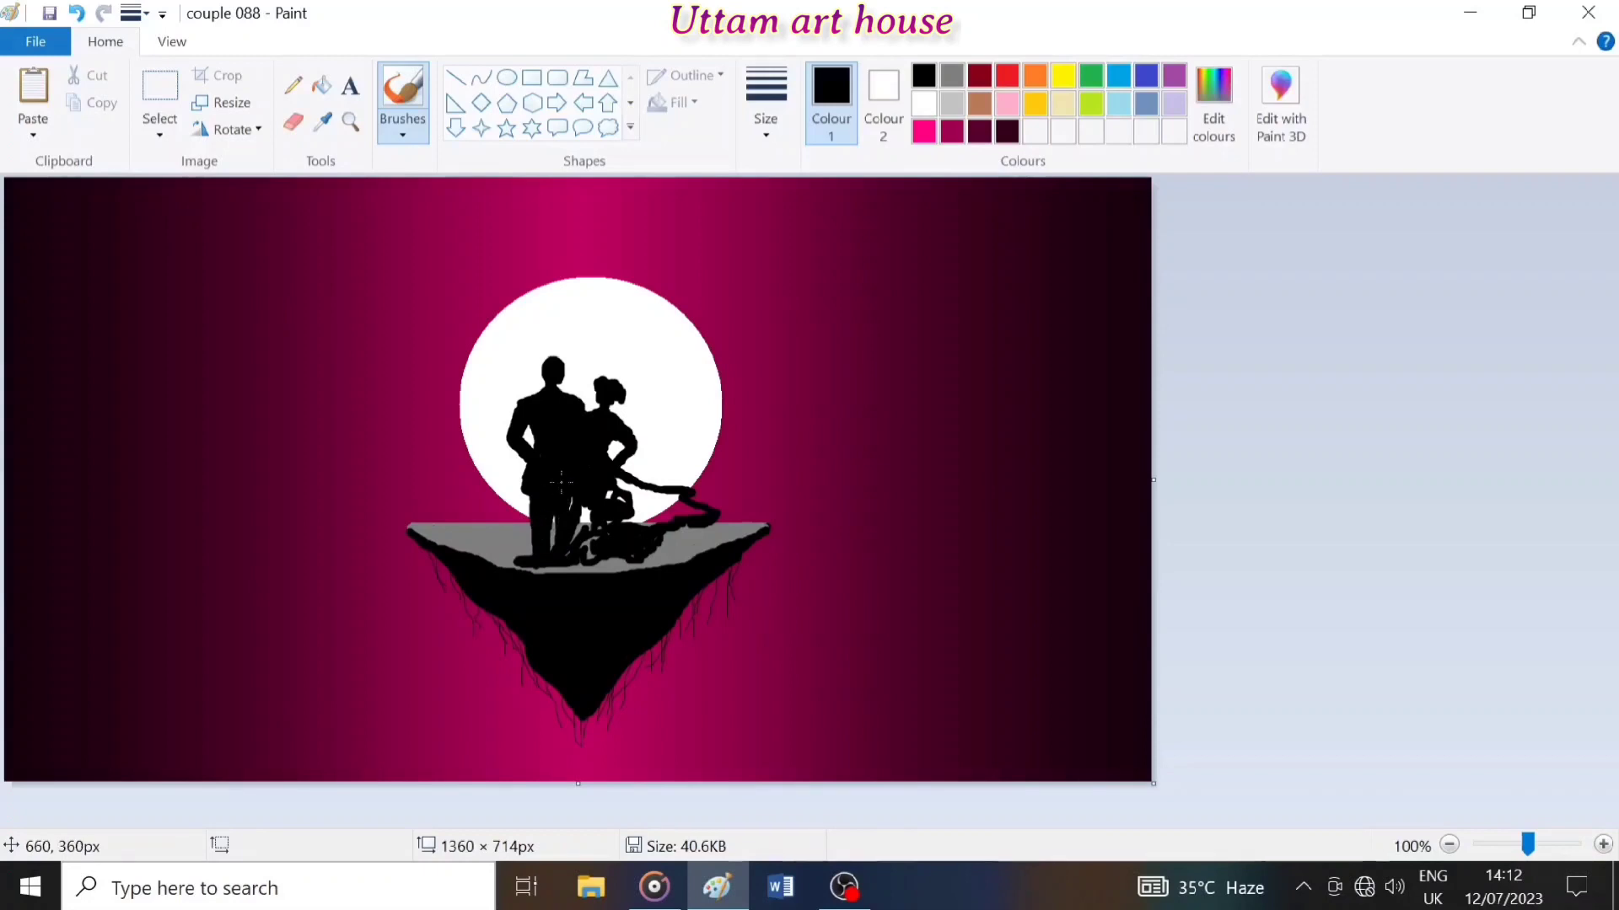
pyautogui.moveTo(566, 539)
pyautogui.mouseDown()
pyautogui.moveTo(632, 497)
pyautogui.moveTo(673, 495)
pyautogui.moveTo(594, 524)
pyautogui.mouseUp()
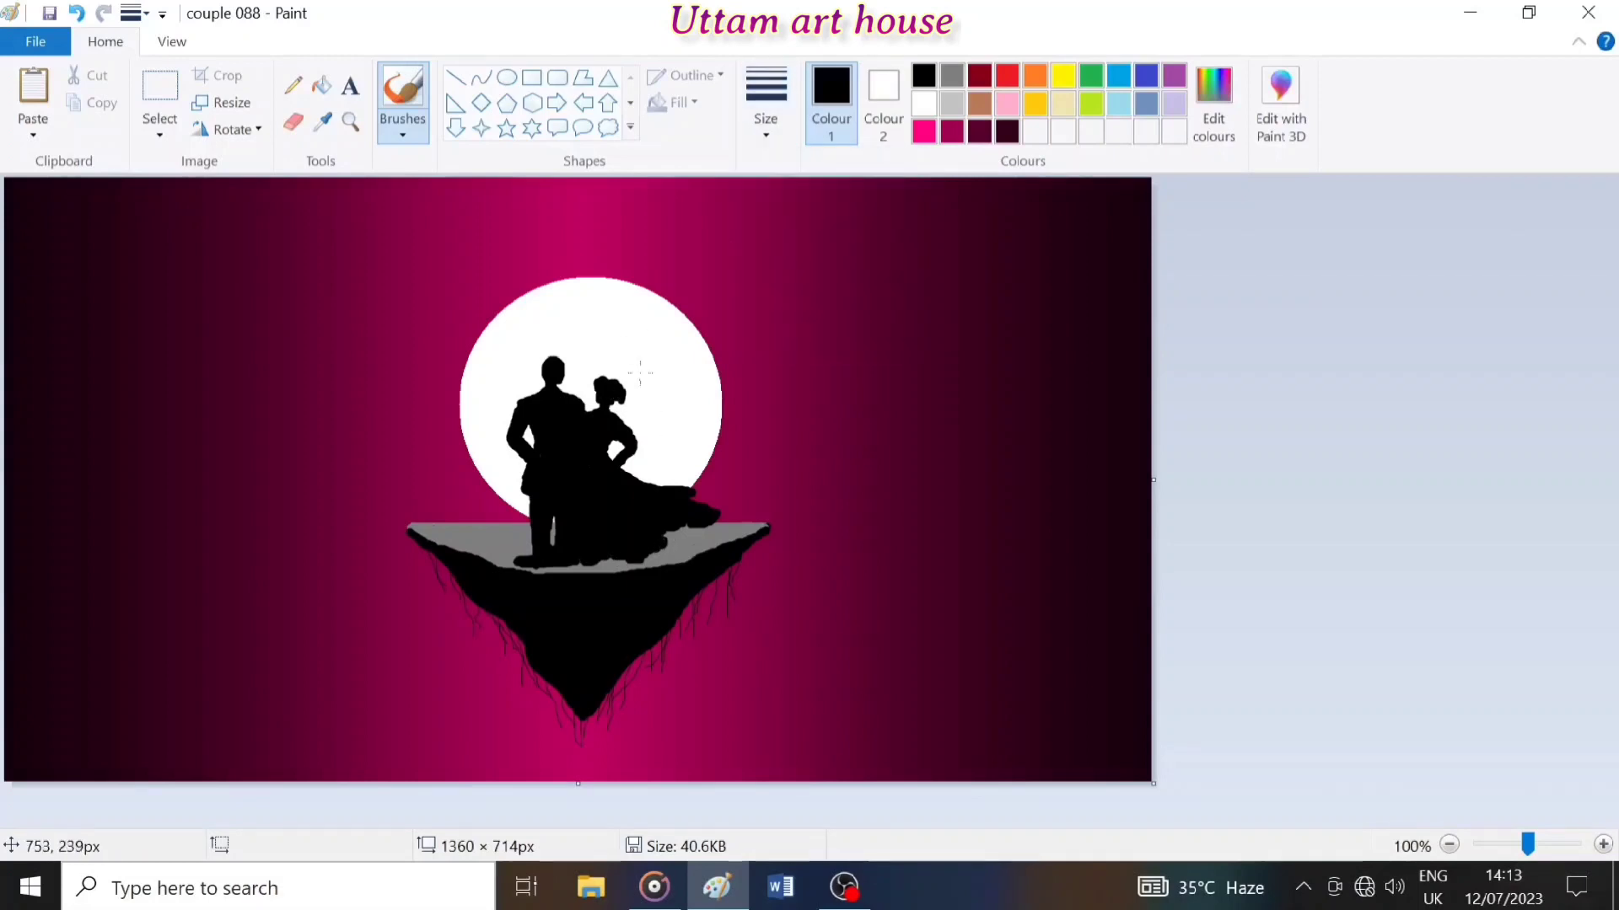
# Step: Add fine strands of windblown black hair behind the woman's head with the thinnest brush size
pyautogui.click(765, 103)
pyautogui.click(823, 173)
pyautogui.moveTo(620, 390); pyautogui.dragTo(637, 411)
pyautogui.click(766, 103)
pyautogui.click(891, 161)
# Step: Refine the couple's face profiles and add more strands to the woman's hair with the second-thinnest brush size
pyautogui.click(766, 104)
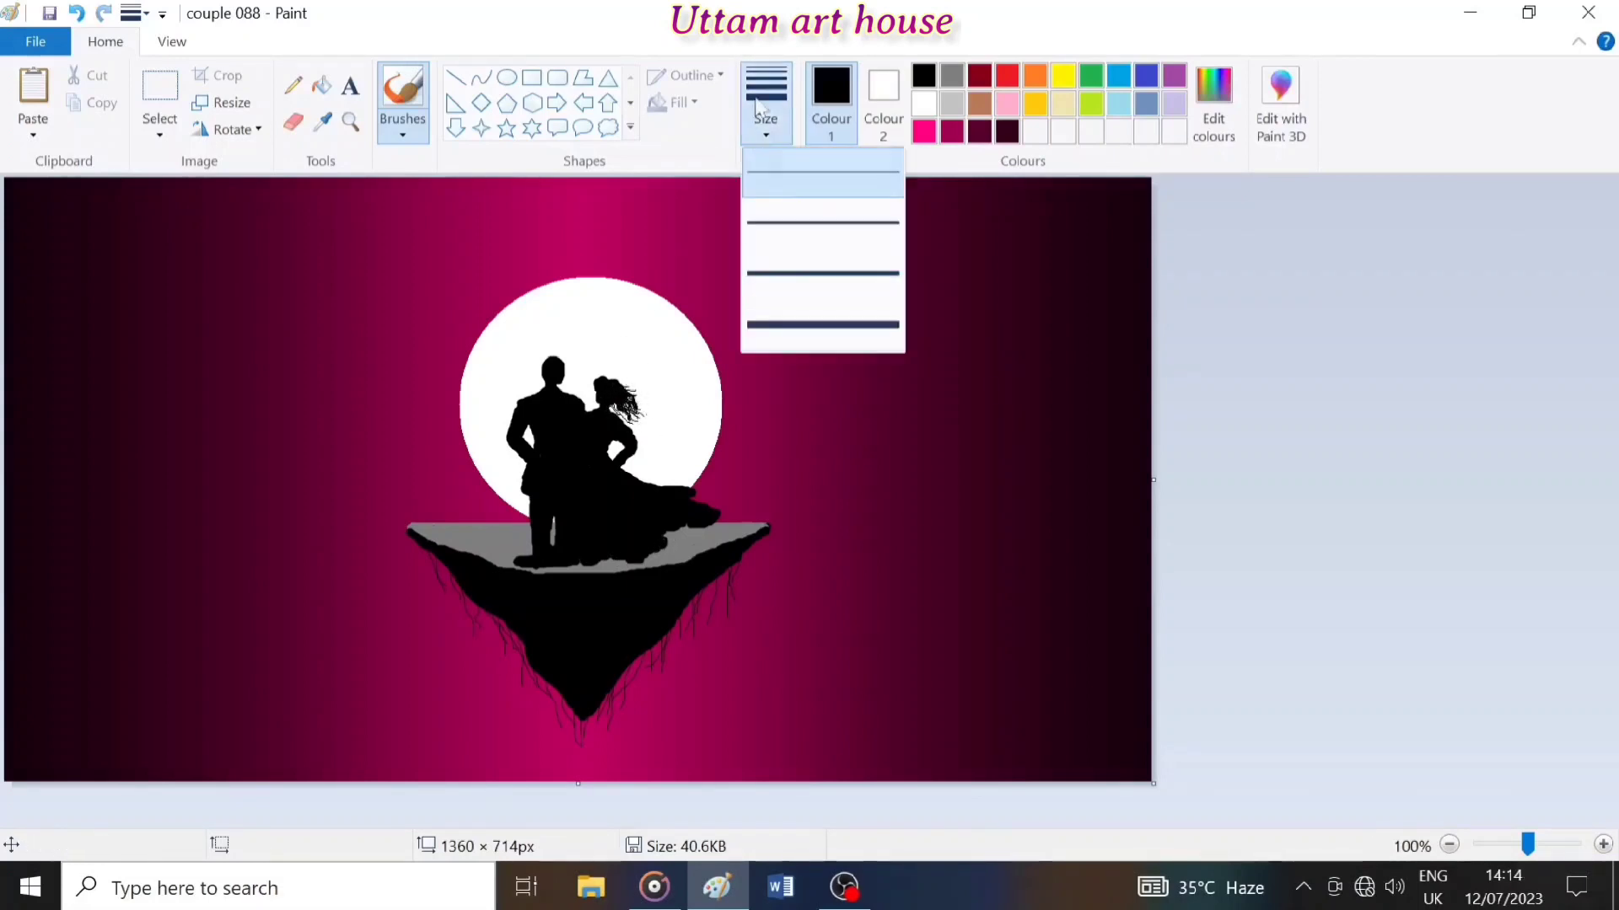
pyautogui.click(800, 273)
pyautogui.click(766, 104)
pyautogui.click(794, 228)
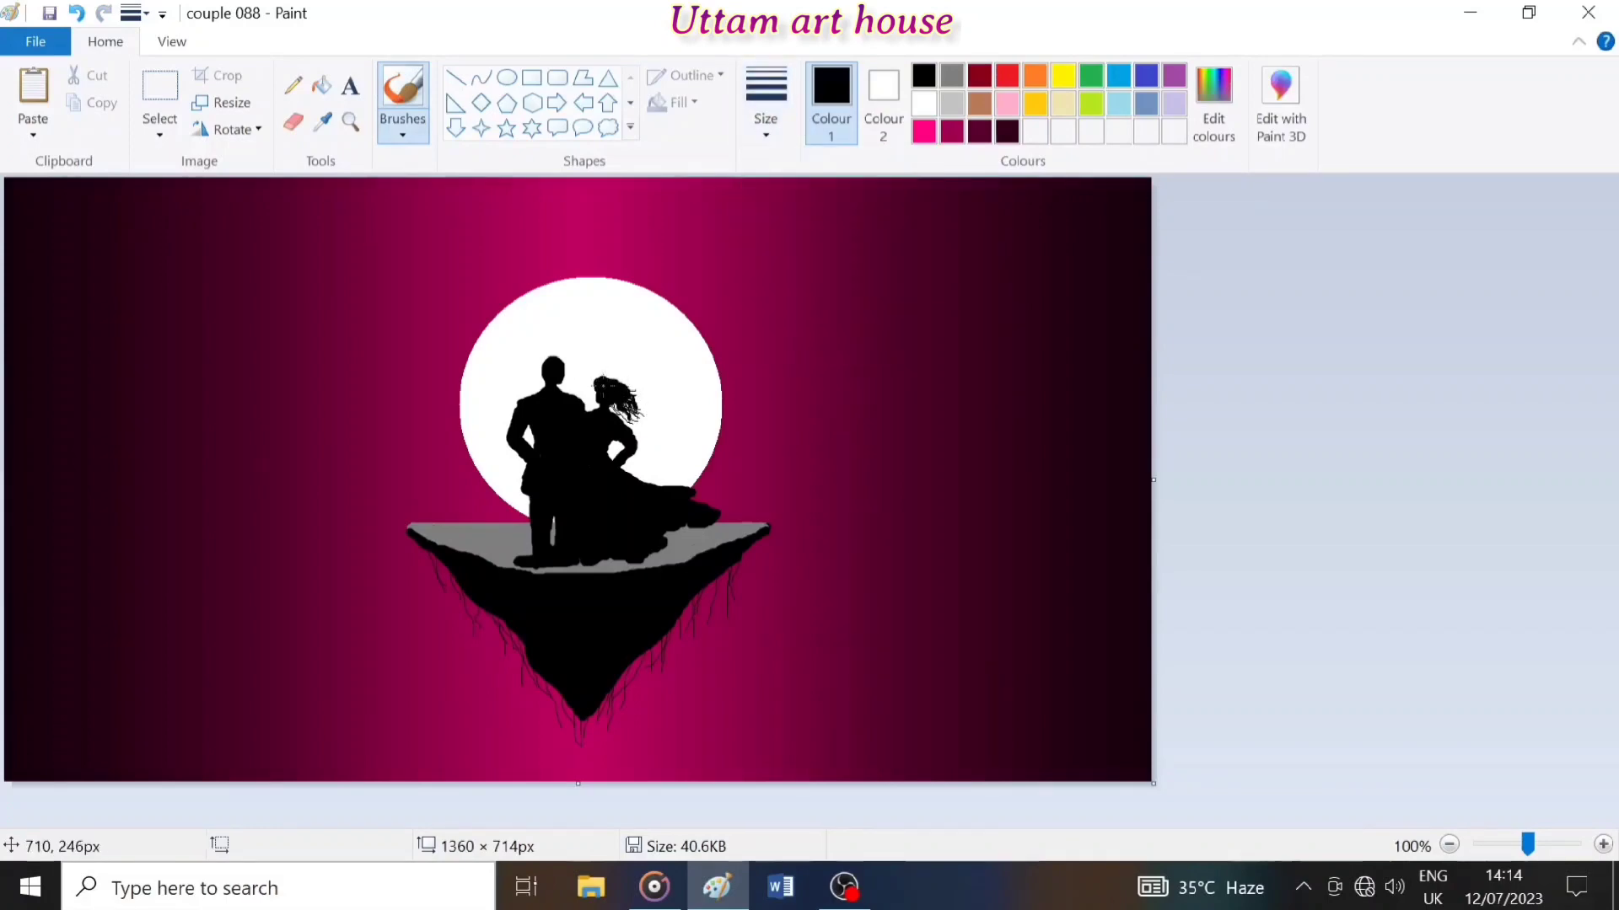
pyautogui.moveTo(1527, 844); pyautogui.dragTo(1540, 844)
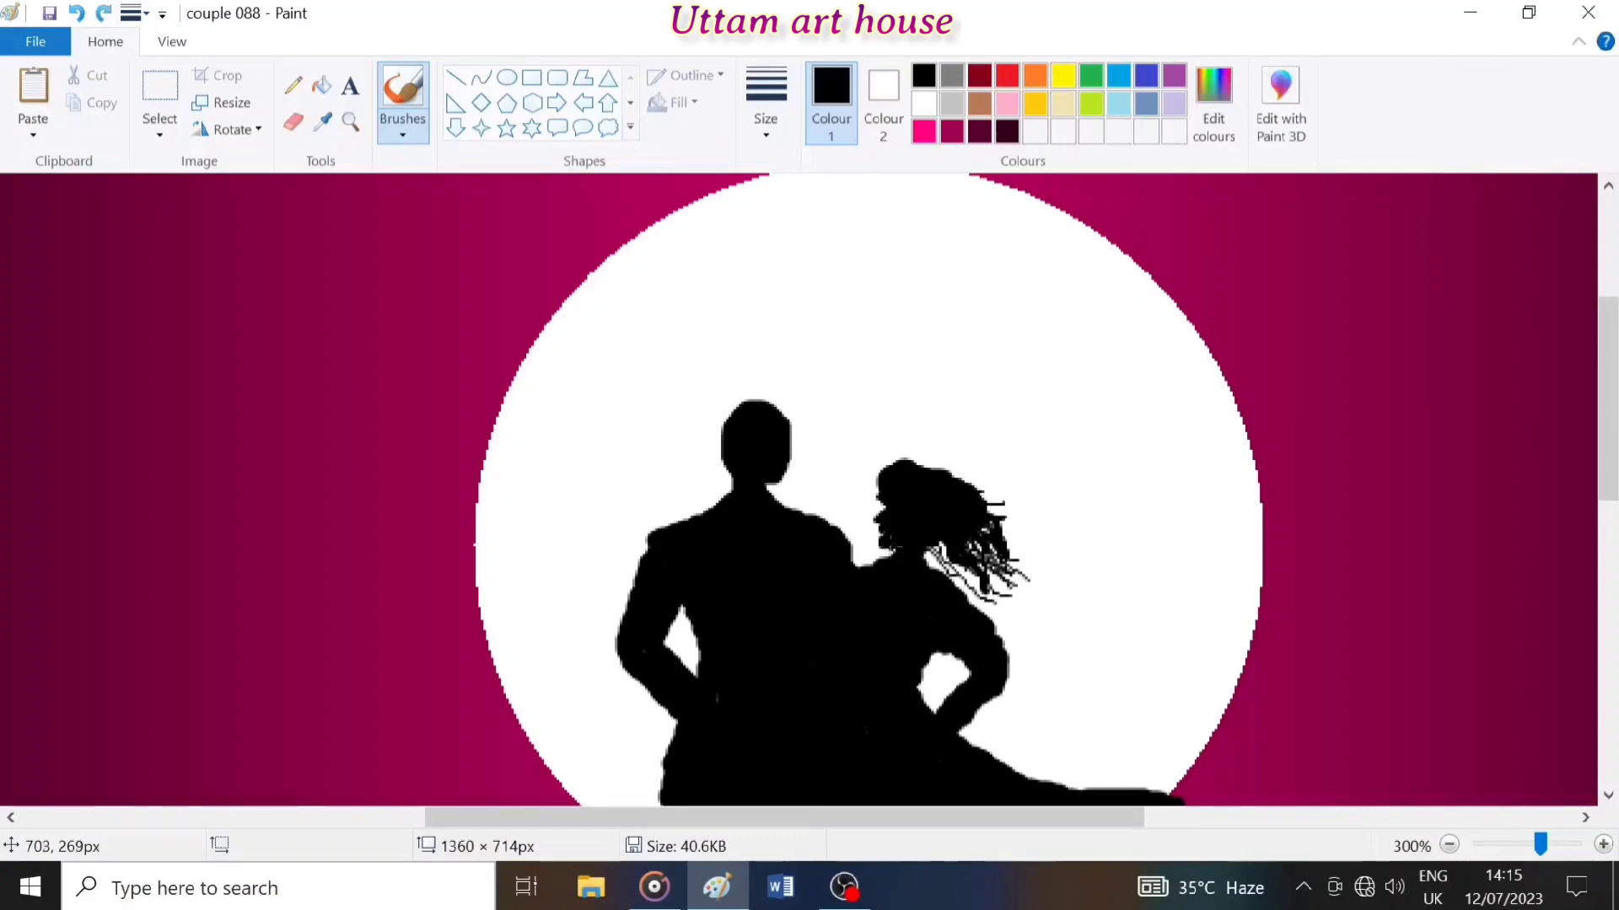
pyautogui.moveTo(891, 496); pyautogui.dragTo(873, 493)
pyautogui.moveTo(987, 516)
pyautogui.mouseDown()
pyautogui.moveTo(1024, 517)
pyautogui.moveTo(1018, 546)
pyautogui.mouseUp()
pyautogui.moveTo(961, 595)
pyautogui.mouseDown()
pyautogui.moveTo(979, 569)
pyautogui.moveTo(938, 541)
pyautogui.mouseUp()
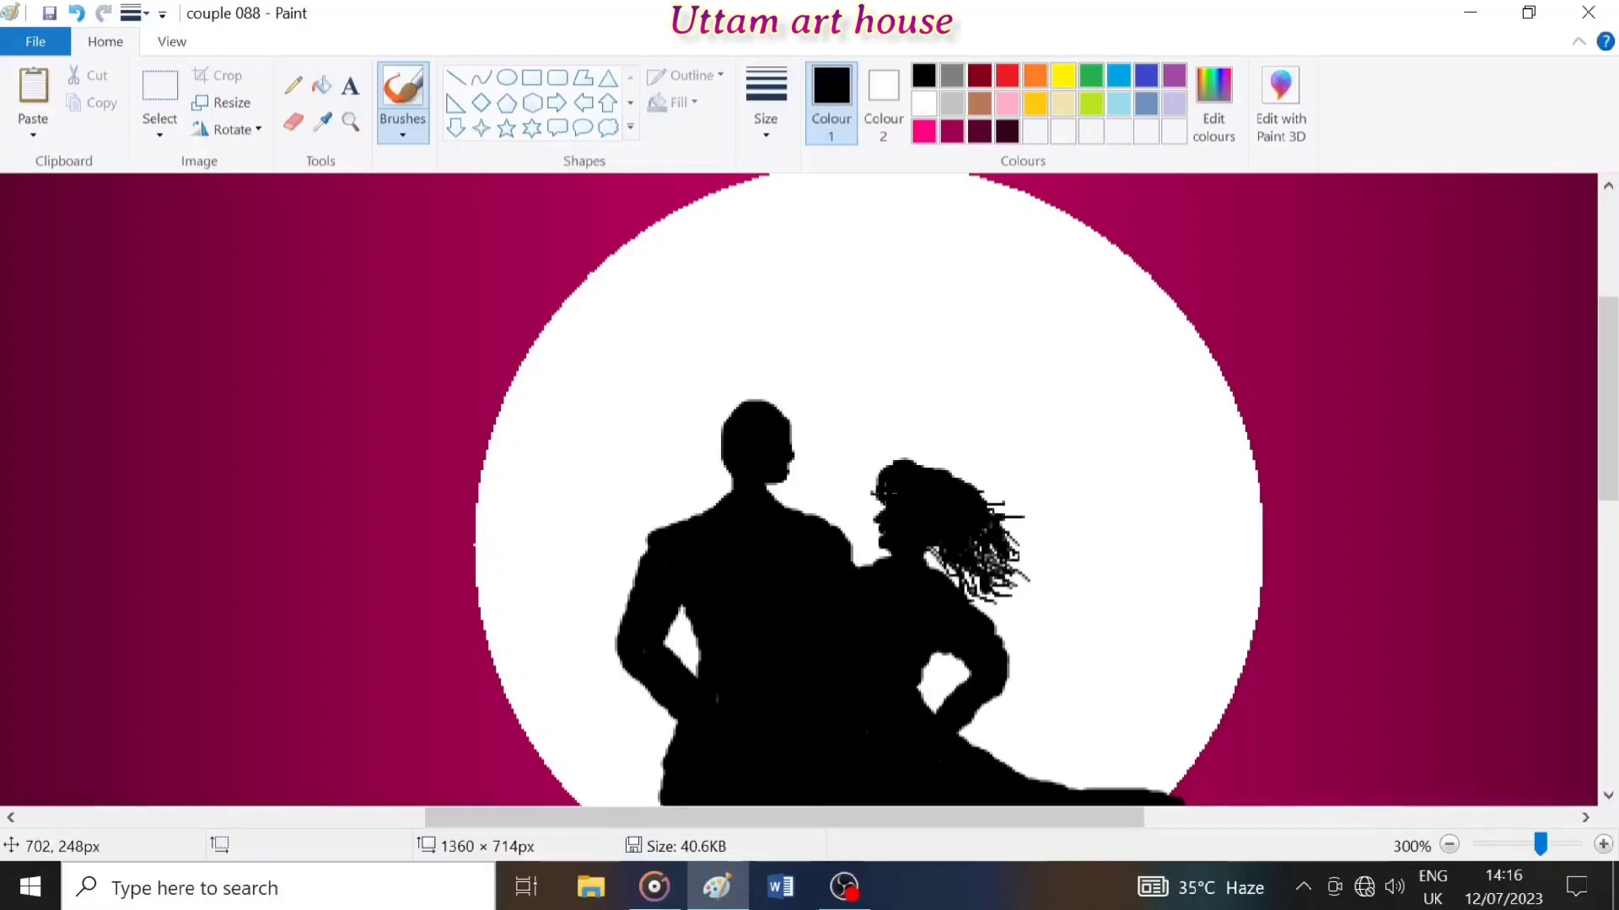
pyautogui.click(1528, 846)
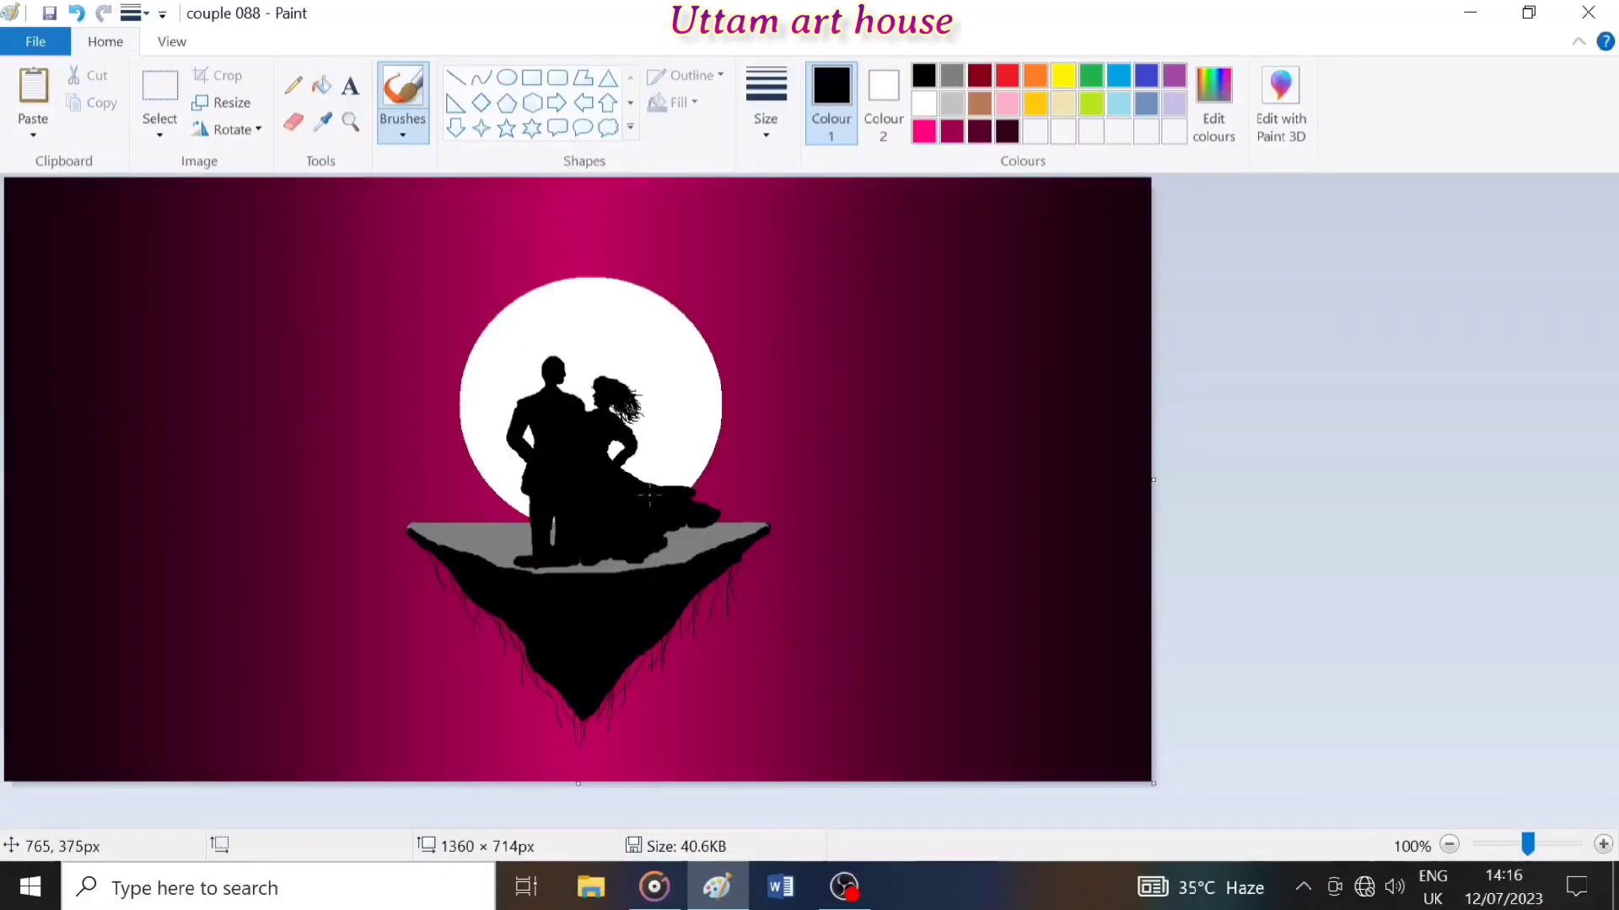
pyautogui.click(1555, 846)
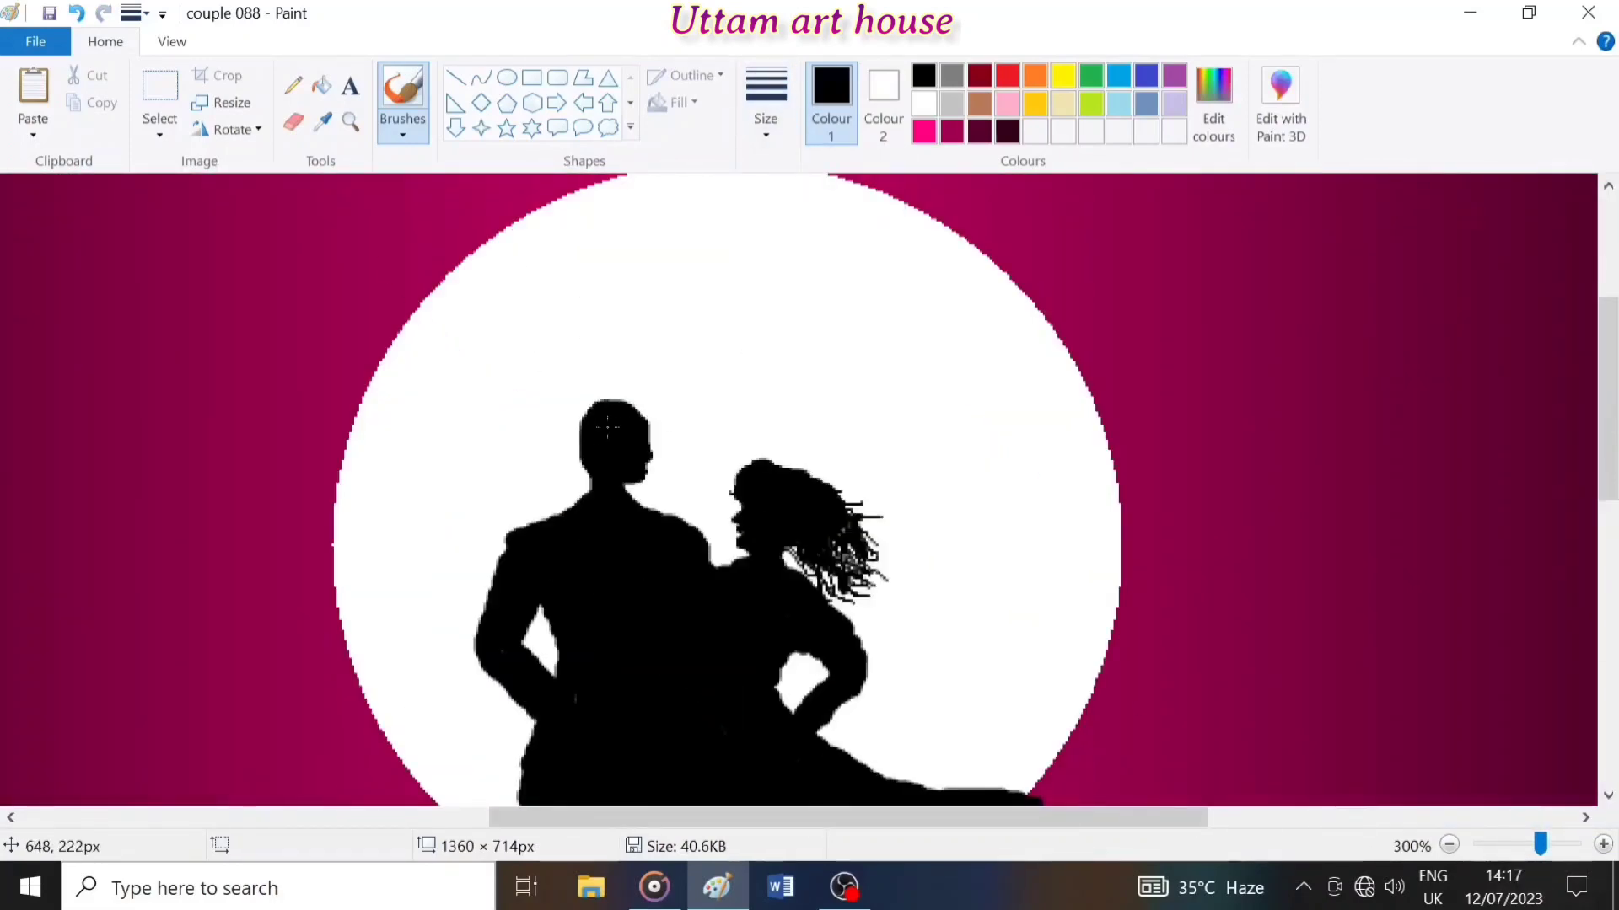
# Step: Paint white over the woman's windblown hair strands, trimming her hair back to a compact rounded head
pyautogui.click(1487, 847)
pyautogui.click(1515, 848)
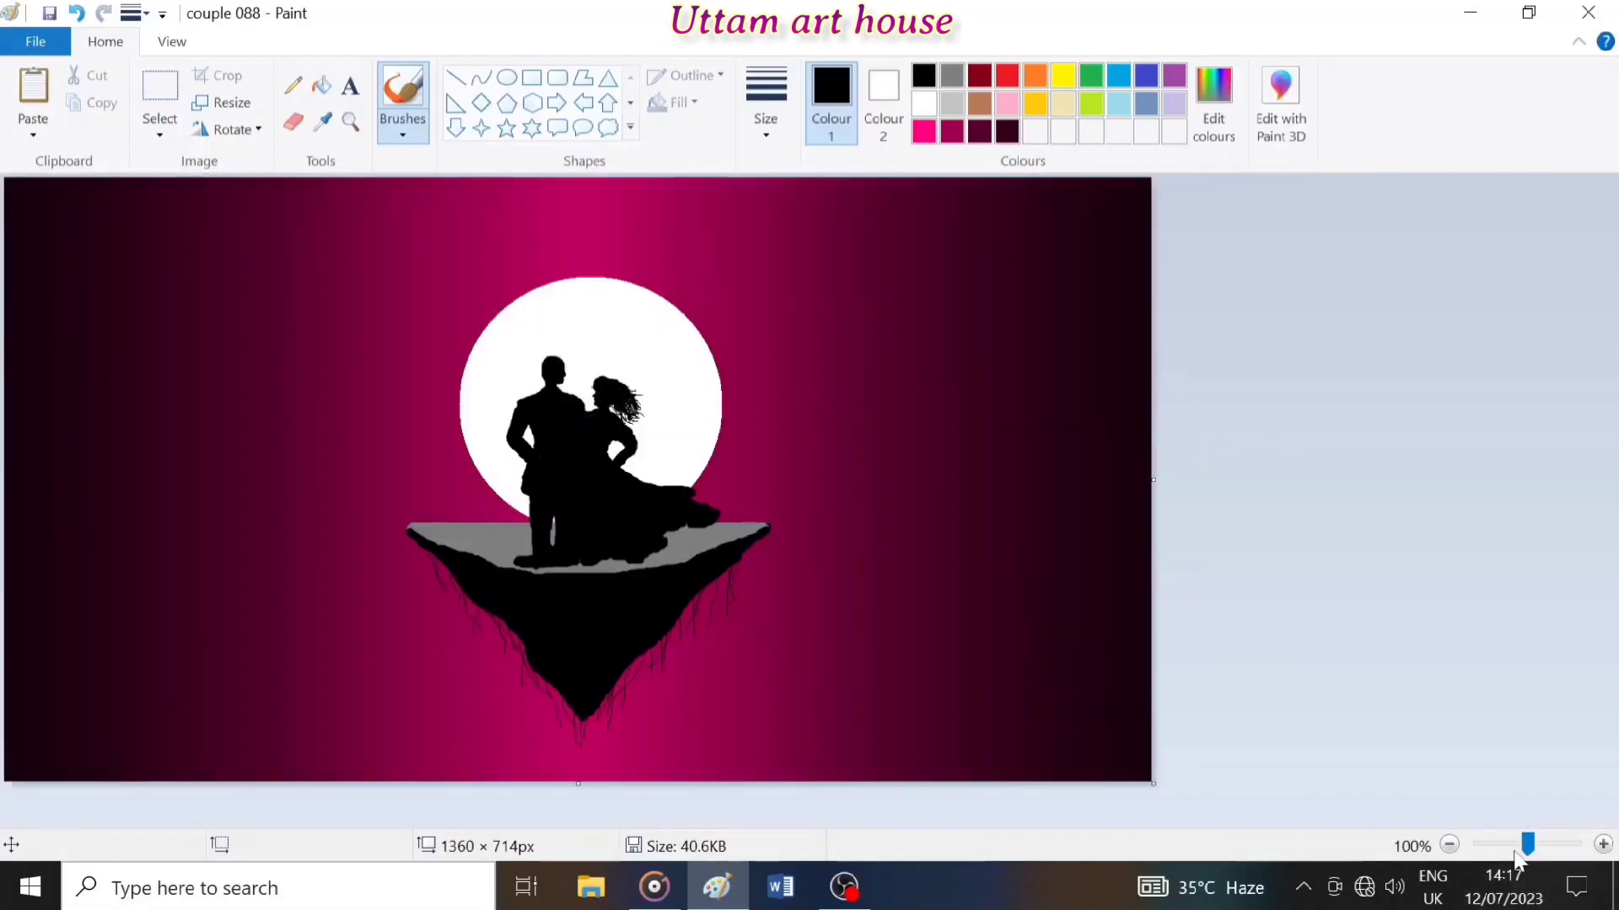
pyautogui.click(1555, 847)
pyautogui.click(1555, 846)
pyautogui.moveTo(494, 818); pyautogui.dragTo(862, 818)
pyautogui.moveTo(1608, 372); pyautogui.dragTo(1608, 424)
pyautogui.click(924, 103)
pyautogui.moveTo(836, 426); pyautogui.dragTo(792, 506)
pyautogui.moveTo(797, 519); pyautogui.dragTo(825, 559)
pyautogui.moveTo(799, 501); pyautogui.dragTo(792, 493)
pyautogui.moveTo(842, 602); pyautogui.dragTo(820, 632)
pyautogui.moveTo(834, 506)
pyautogui.mouseDown()
pyautogui.moveTo(790, 465)
pyautogui.moveTo(793, 396)
pyautogui.mouseUp()
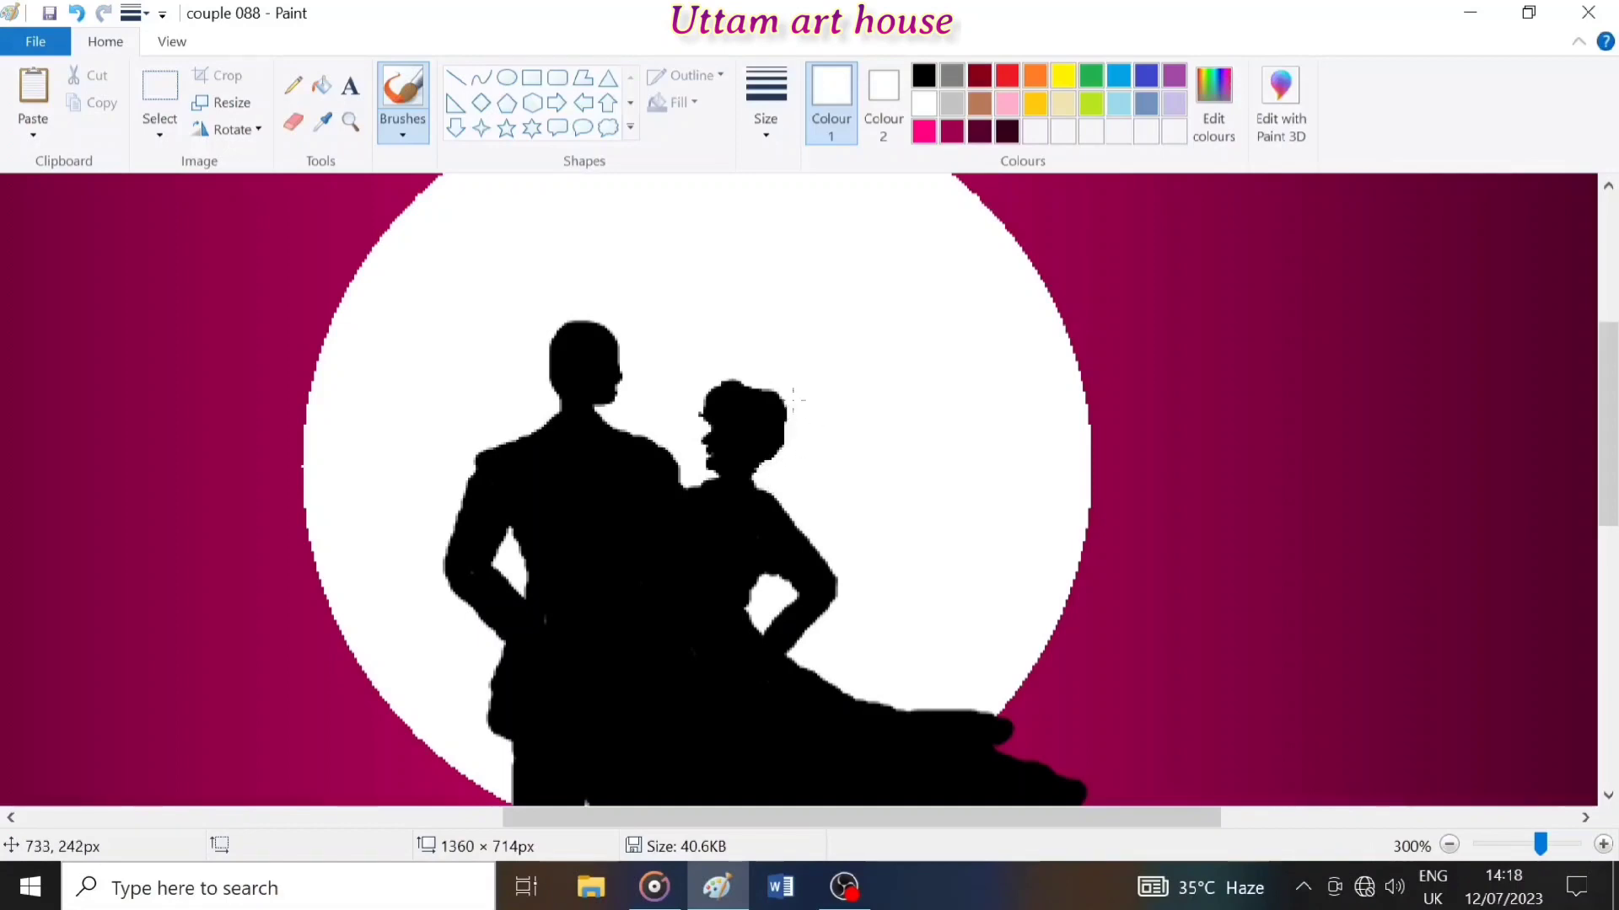
pyautogui.click(923, 75)
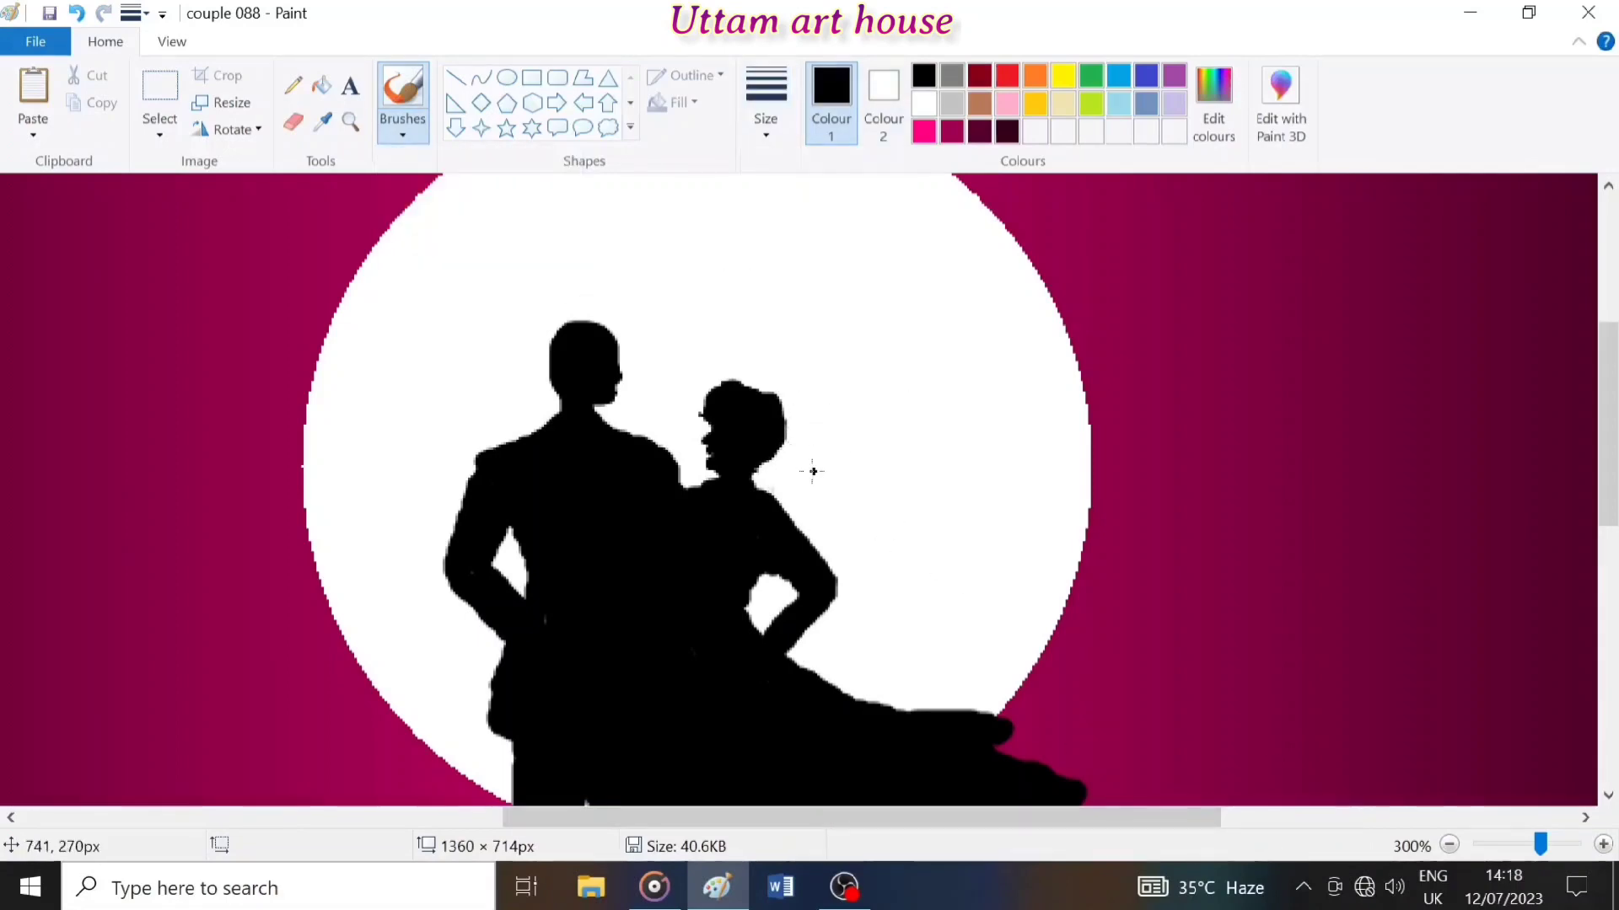
pyautogui.moveTo(769, 400); pyautogui.dragTo(823, 489)
pyautogui.moveTo(759, 470)
pyautogui.mouseDown()
pyautogui.moveTo(797, 506)
pyautogui.moveTo(848, 517)
pyautogui.mouseUp()
pyautogui.hotkey('ctrl', 'z')
pyautogui.hotkey('ctrl', 'z')
pyautogui.hotkey('ctrl', 'z')
pyautogui.hotkey('ctrl', 'z')
pyautogui.hotkey('ctrl', 'z')
# Step: Change the brush size and paint a black bun with a few short loose strands at the back of the woman's head
pyautogui.moveTo(805, 429)
pyautogui.mouseDown()
pyautogui.moveTo(846, 465)
pyautogui.moveTo(787, 414)
pyautogui.moveTo(797, 443)
pyautogui.mouseUp()
pyautogui.click(765, 133)
pyautogui.click(822, 323)
pyautogui.hotkey('ctrl', 'z')
pyautogui.moveTo(764, 463); pyautogui.dragTo(789, 478)
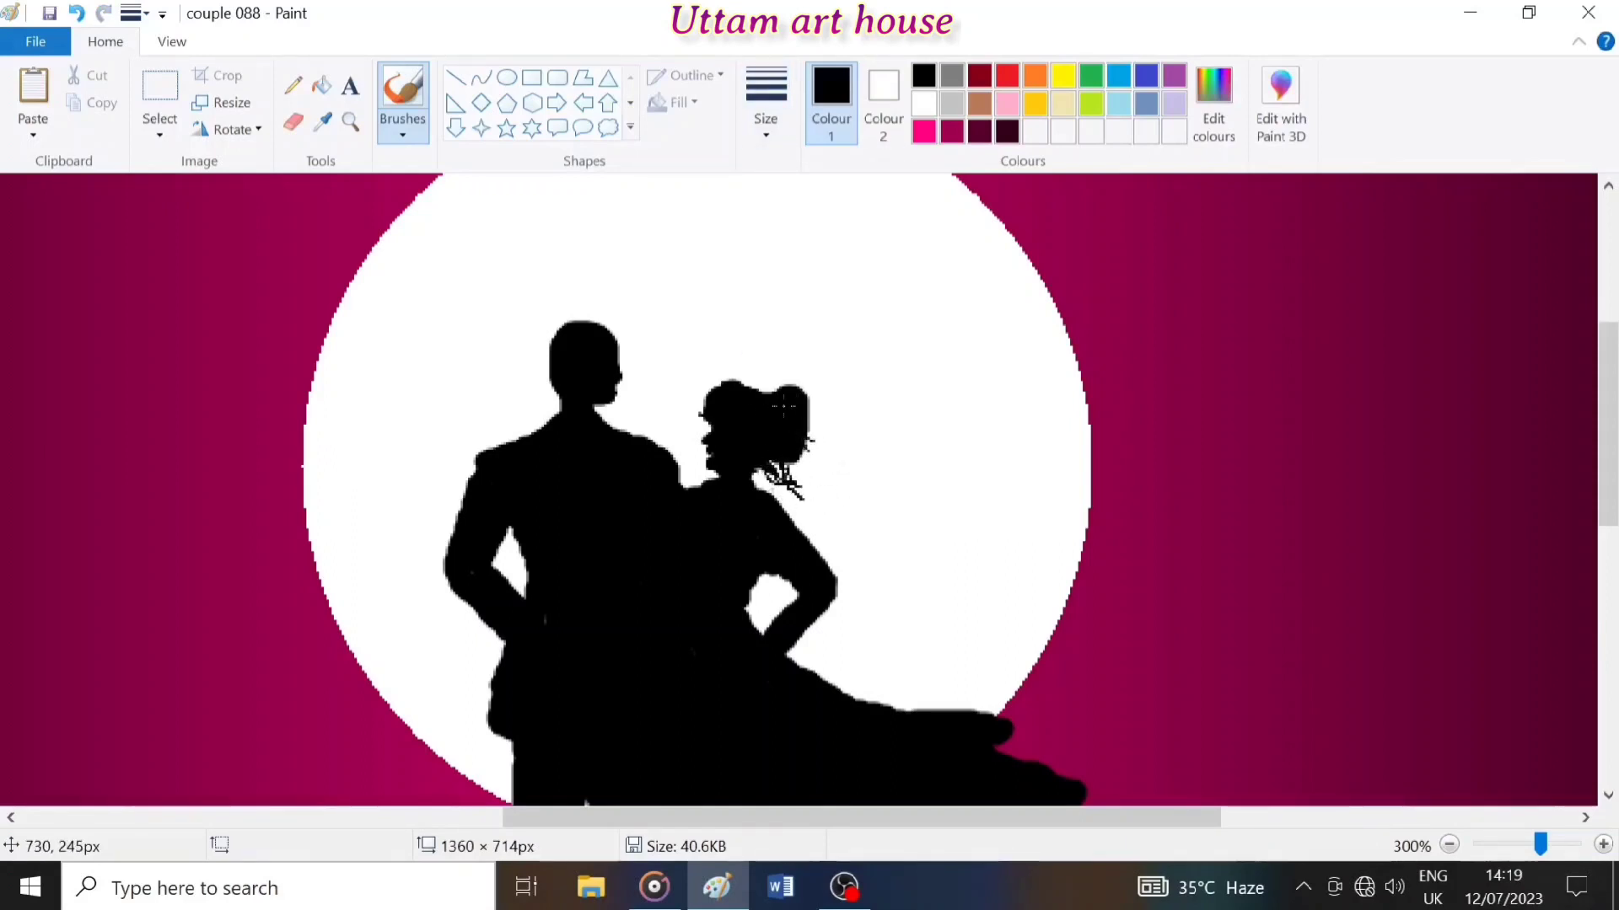
pyautogui.moveTo(803, 393); pyautogui.dragTo(815, 432)
# Step: Retouch the outline of the woman's hair bun with alternating white and black strokes, undoing the unwanted ones
pyautogui.click(1449, 845)
pyautogui.click(1448, 845)
pyautogui.click(1602, 845)
pyautogui.click(1602, 845)
pyautogui.moveTo(769, 818); pyautogui.dragTo(591, 818)
pyautogui.scroll(-4, 798, 489)
pyautogui.click(923, 103)
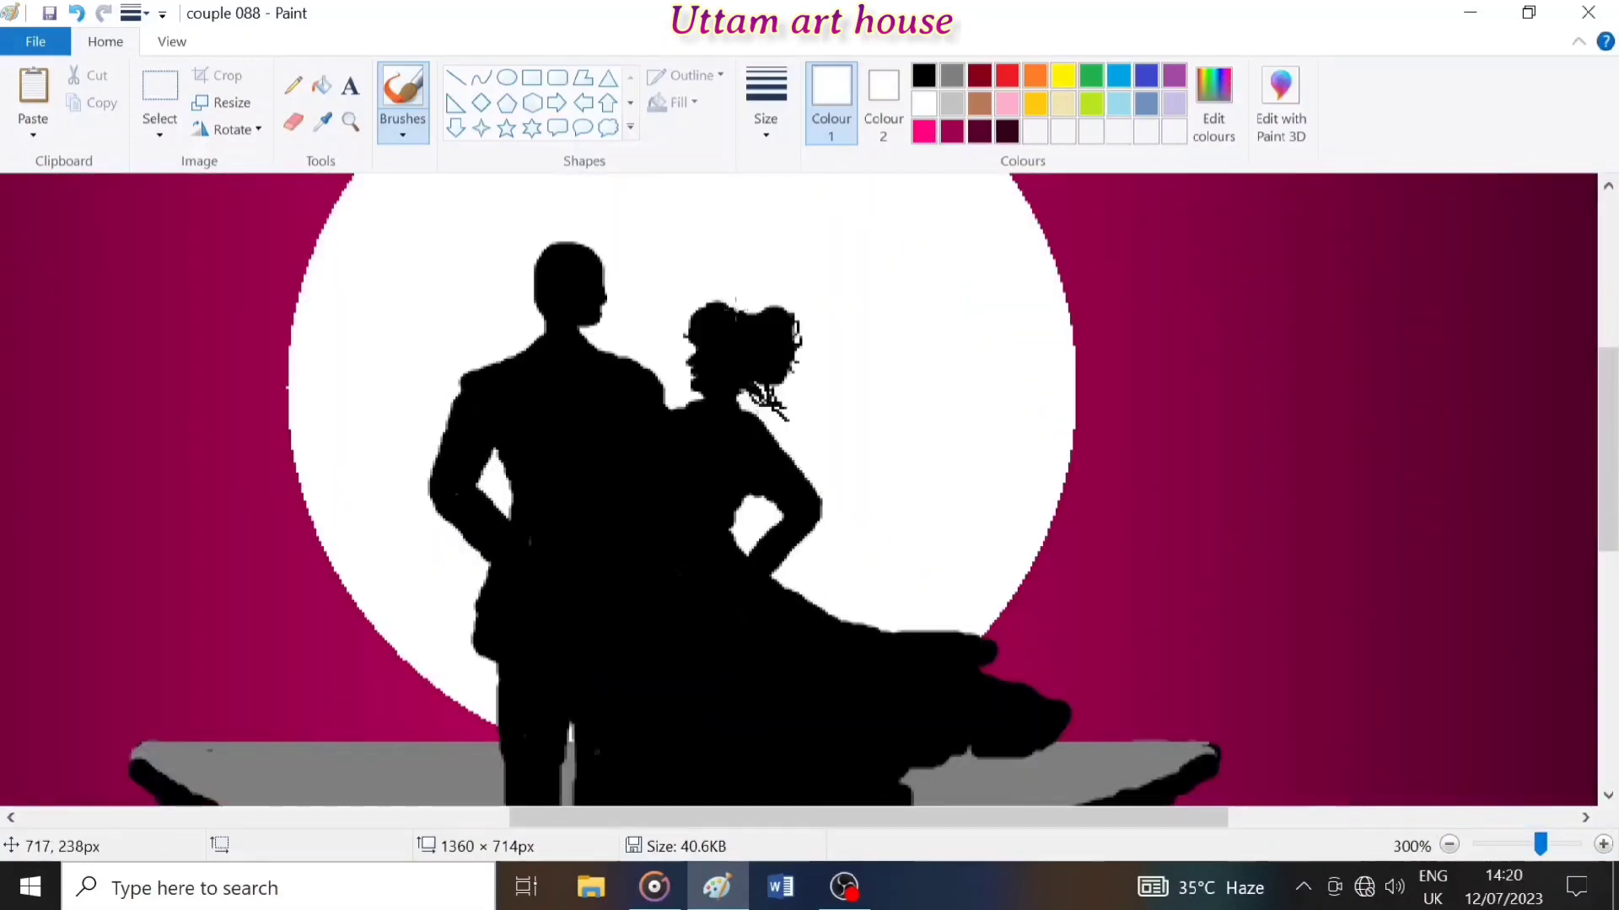
pyautogui.moveTo(736, 309)
pyautogui.mouseDown()
pyautogui.moveTo(687, 312)
pyautogui.moveTo(766, 293)
pyautogui.moveTo(799, 311)
pyautogui.mouseUp()
pyautogui.hotkey('ctrl', 'z')
pyautogui.hotkey('ctrl', 'z')
pyautogui.click(923, 75)
pyautogui.hotkey('ctrl', 'z')
pyautogui.click(923, 103)
pyautogui.click(923, 75)
pyautogui.hotkey('ctrl', 'z')
pyautogui.click(923, 103)
pyautogui.click(1507, 845)
# Step: Thicken the floating island's sides, rim and pointed base in black, covering most of the thin hanging roots
pyautogui.click(929, 82)
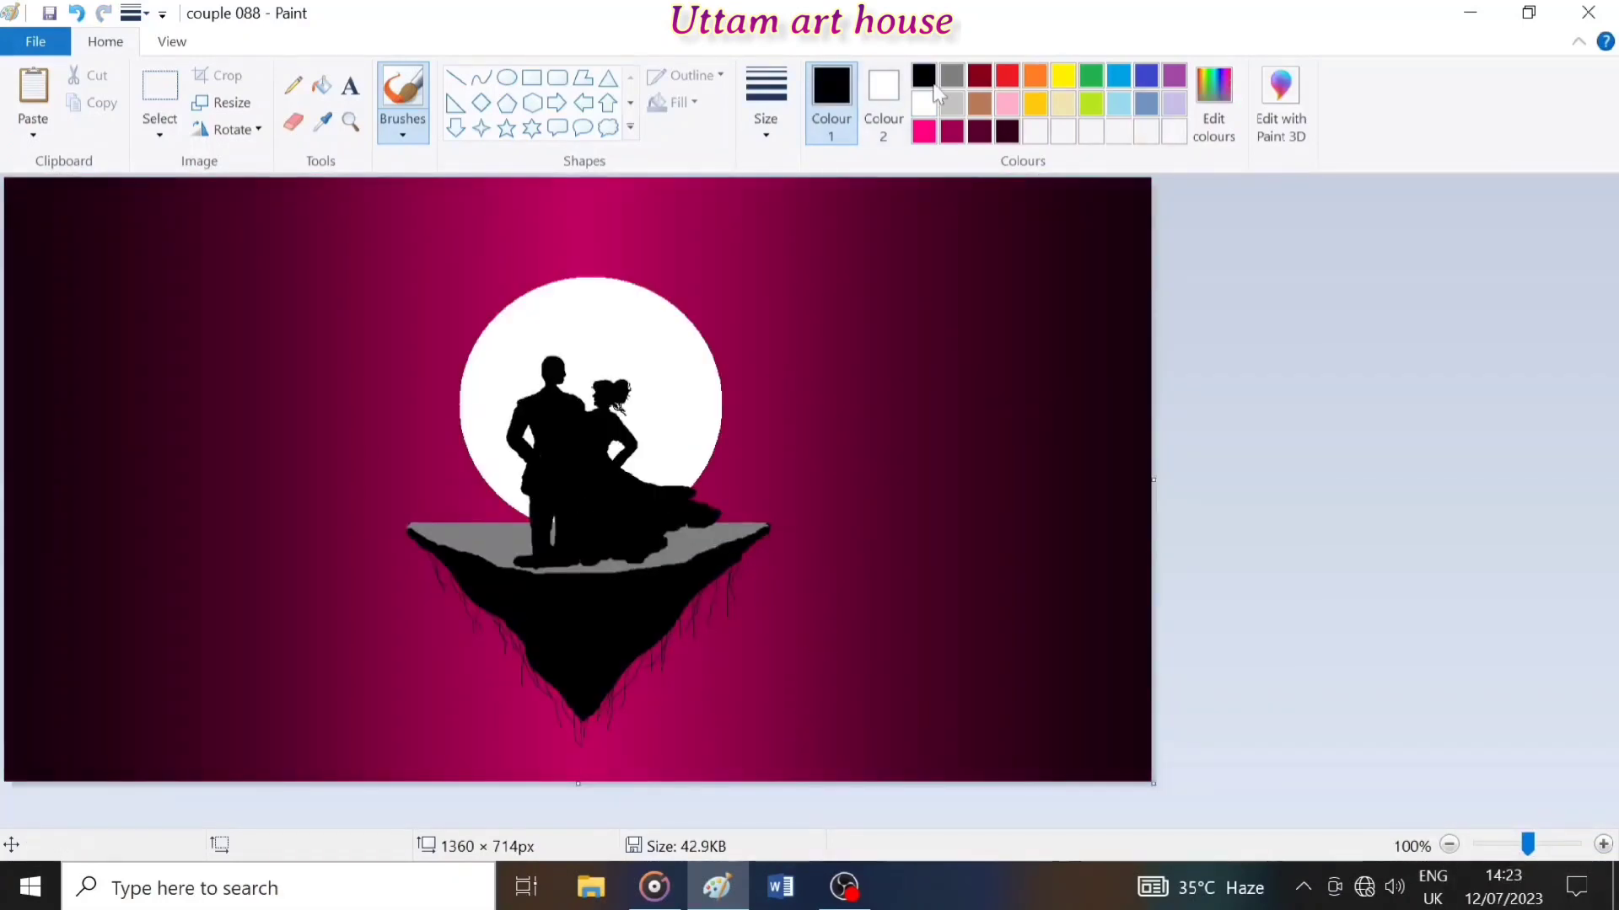
pyautogui.moveTo(414, 560)
pyautogui.mouseDown()
pyautogui.moveTo(563, 716)
pyautogui.moveTo(440, 560)
pyautogui.moveTo(409, 552)
pyautogui.moveTo(528, 671)
pyautogui.mouseUp()
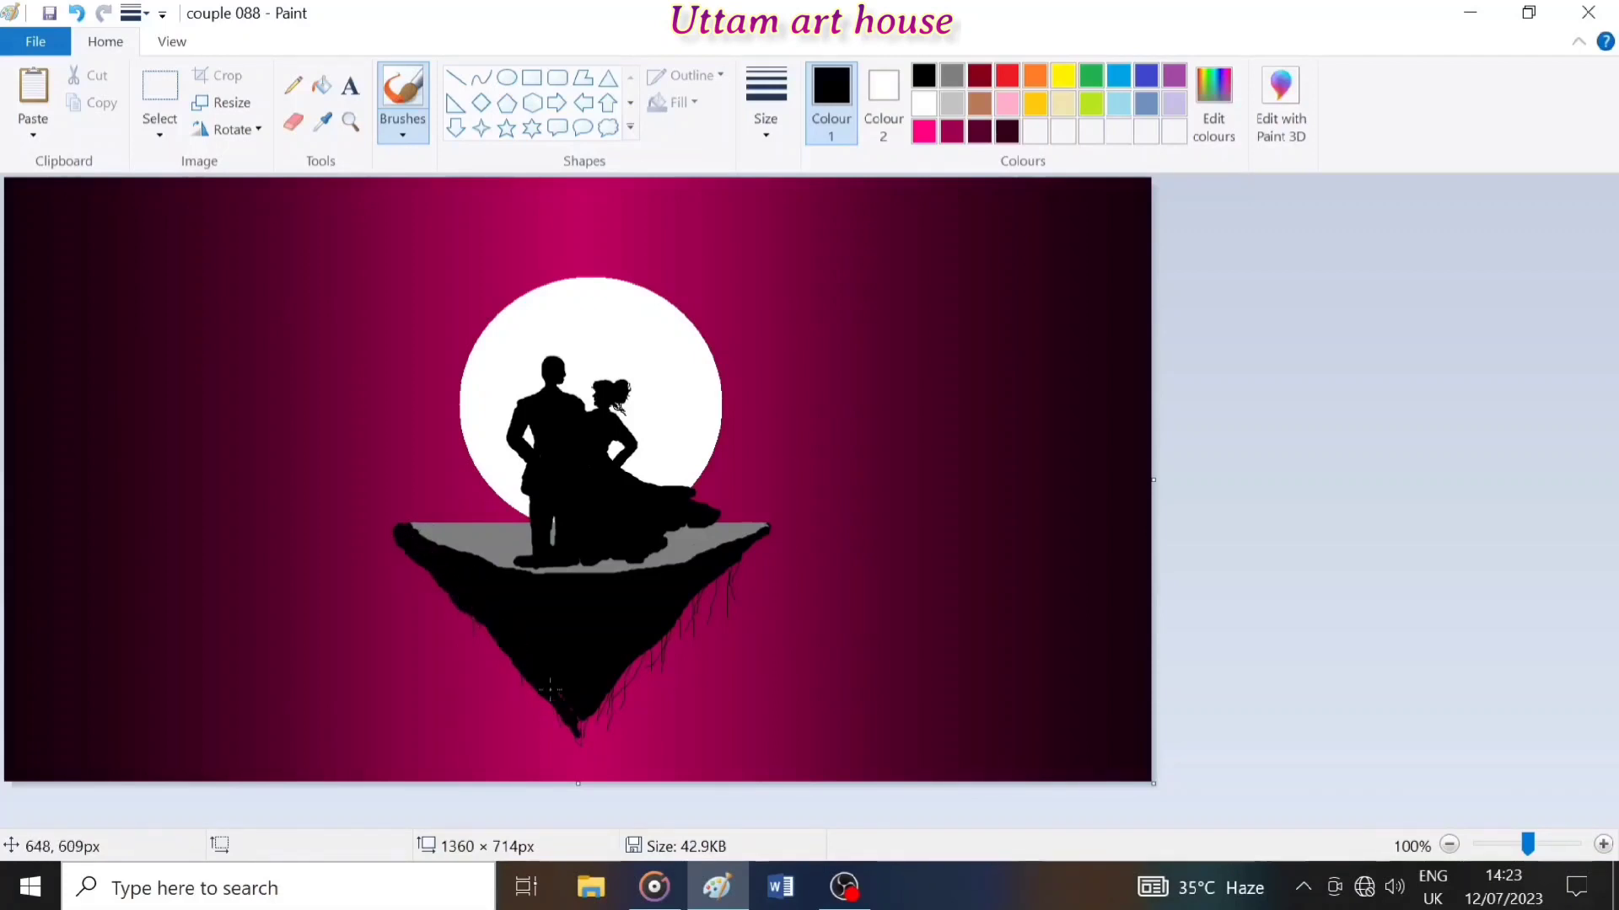
pyautogui.moveTo(726, 570); pyautogui.dragTo(582, 738)
pyautogui.moveTo(730, 543); pyautogui.dragTo(592, 571)
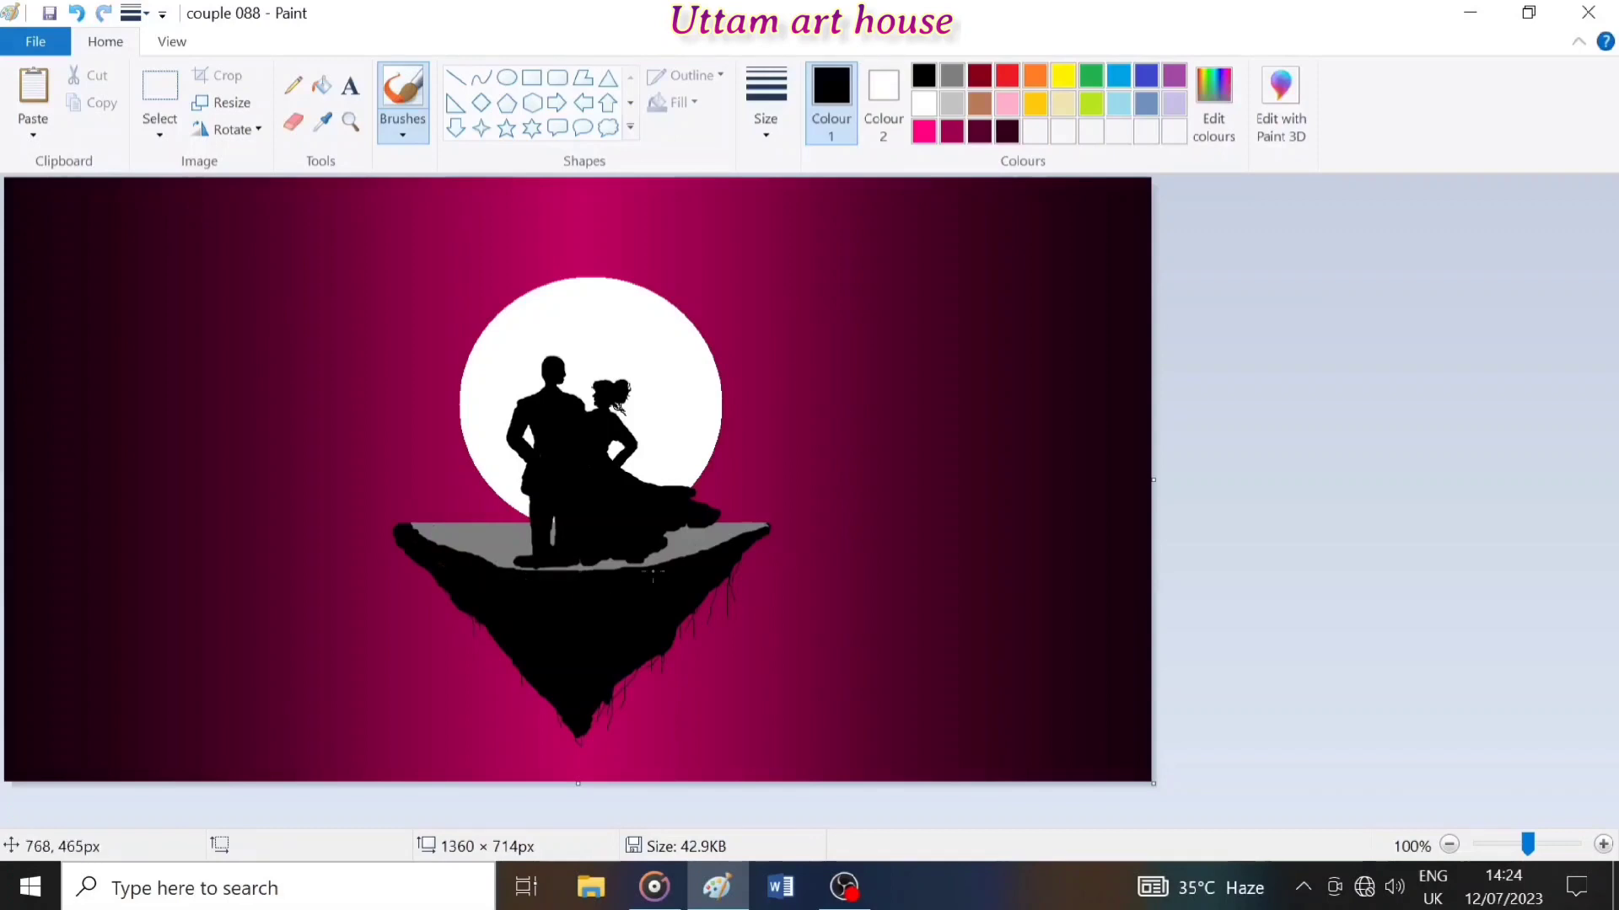
pyautogui.moveTo(590, 706); pyautogui.dragTo(500, 645)
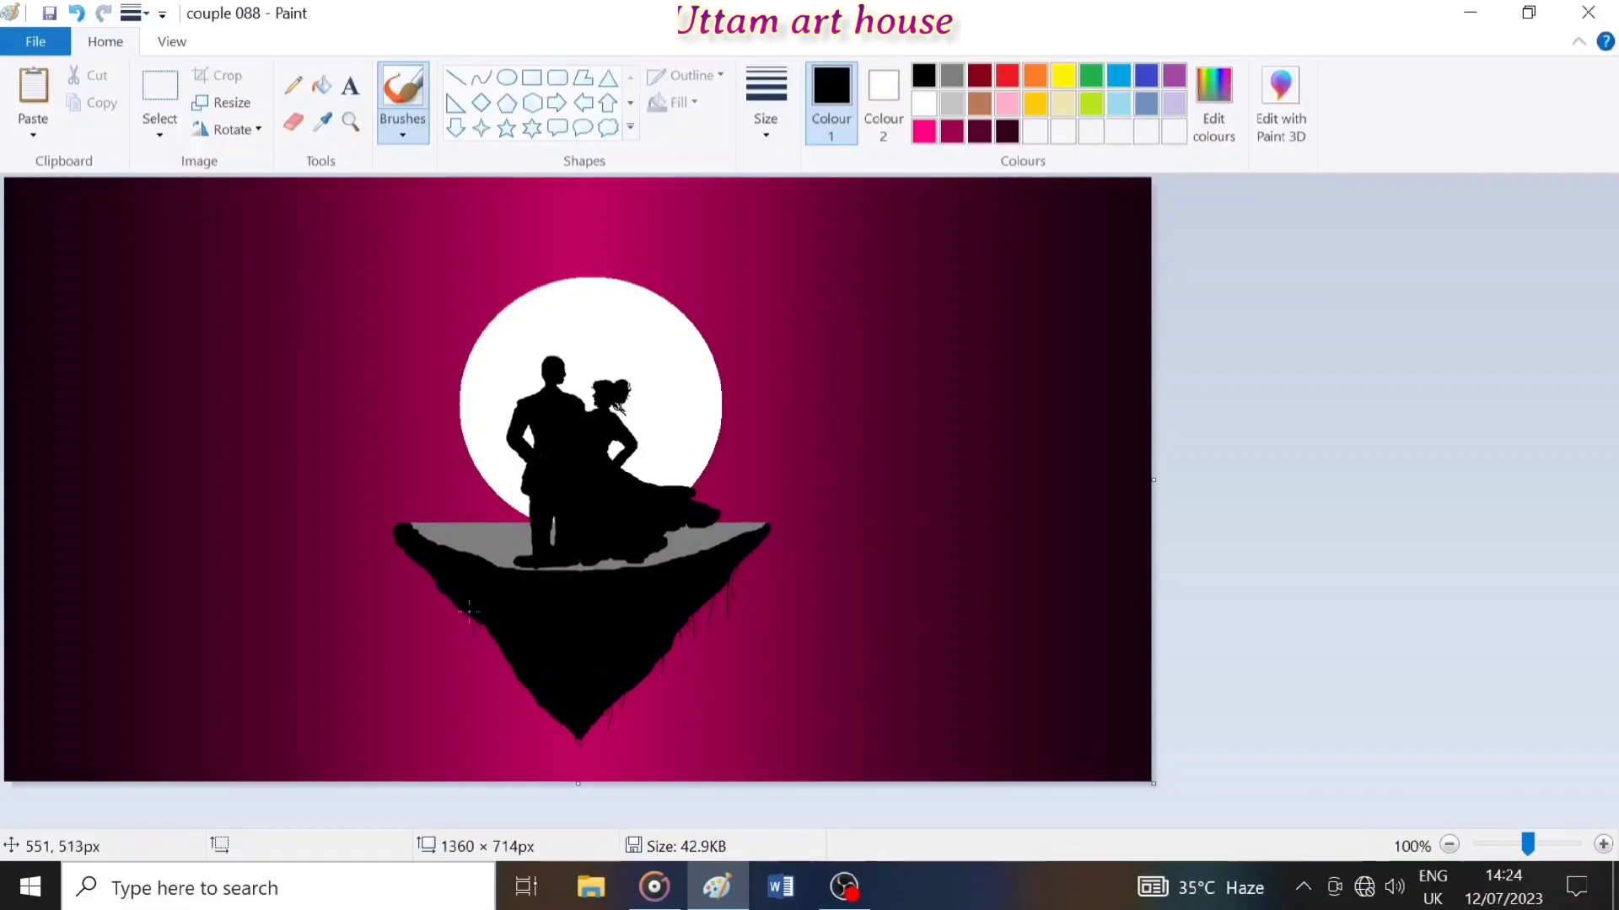
pyautogui.moveTo(468, 621); pyautogui.dragTo(413, 560)
# Step: Extend the grey ground surface over the island's outer corners and switch the paint colour back to black
pyautogui.click(952, 76)
pyautogui.moveTo(468, 622)
pyautogui.mouseDown()
pyautogui.moveTo(404, 547)
pyautogui.moveTo(514, 570)
pyautogui.mouseUp()
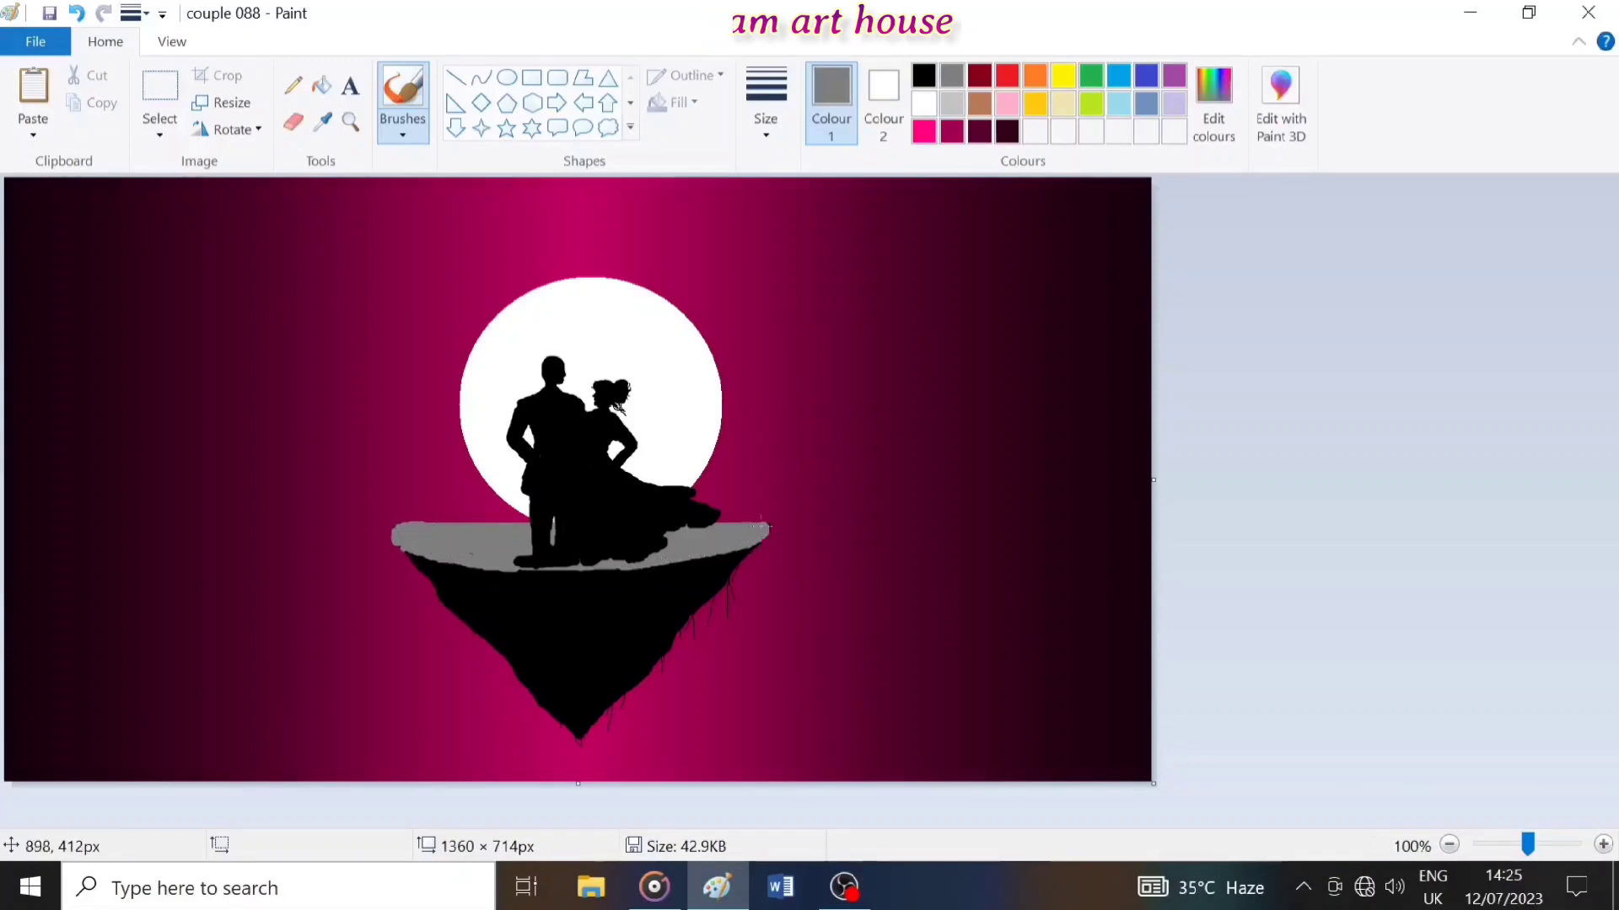
pyautogui.click(924, 75)
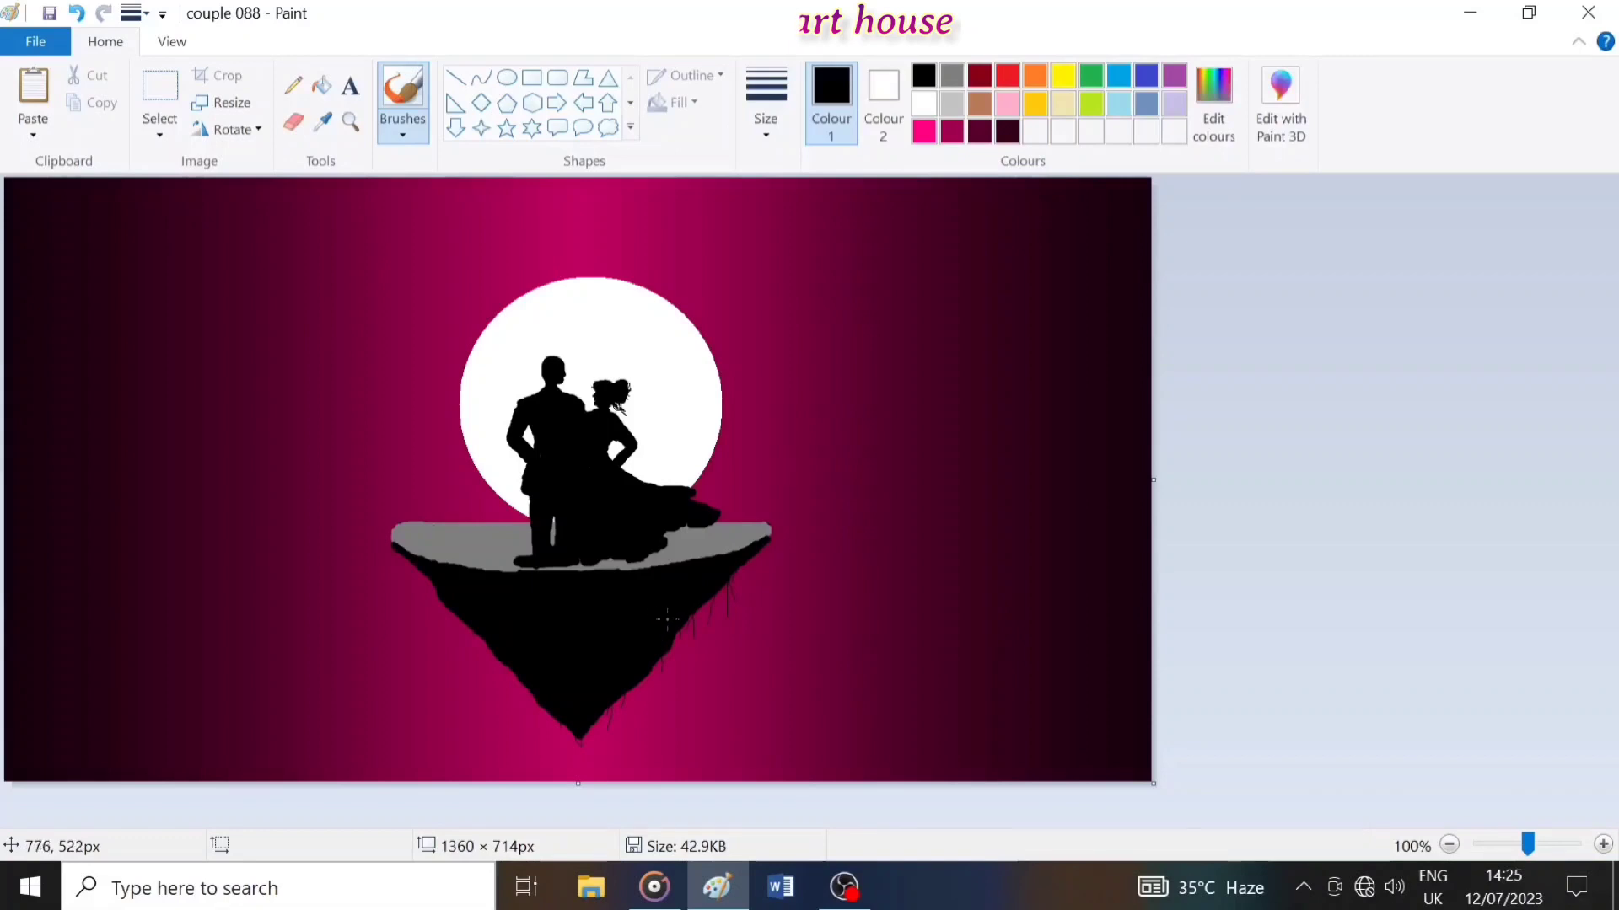
# Step: Draw a red heart with solid fill, about 26 × 21 px, above the couple on the moon
pyautogui.click(630, 102)
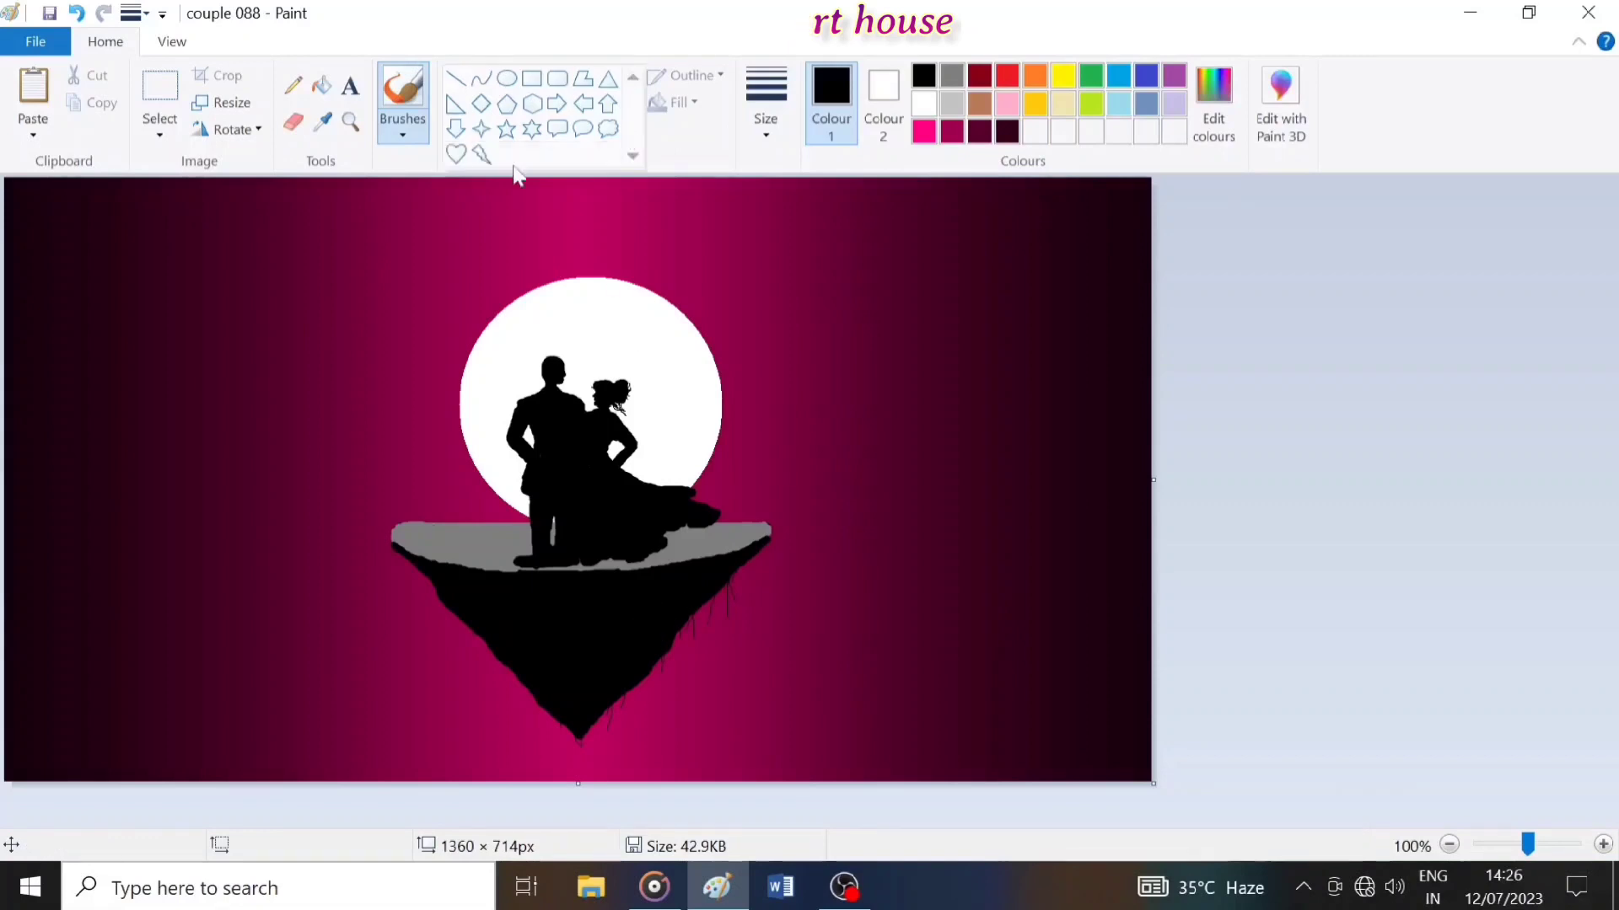
pyautogui.click(455, 128)
pyautogui.click(1007, 75)
pyautogui.click(678, 102)
pyautogui.click(715, 163)
pyautogui.moveTo(583, 335); pyautogui.dragTo(605, 352)
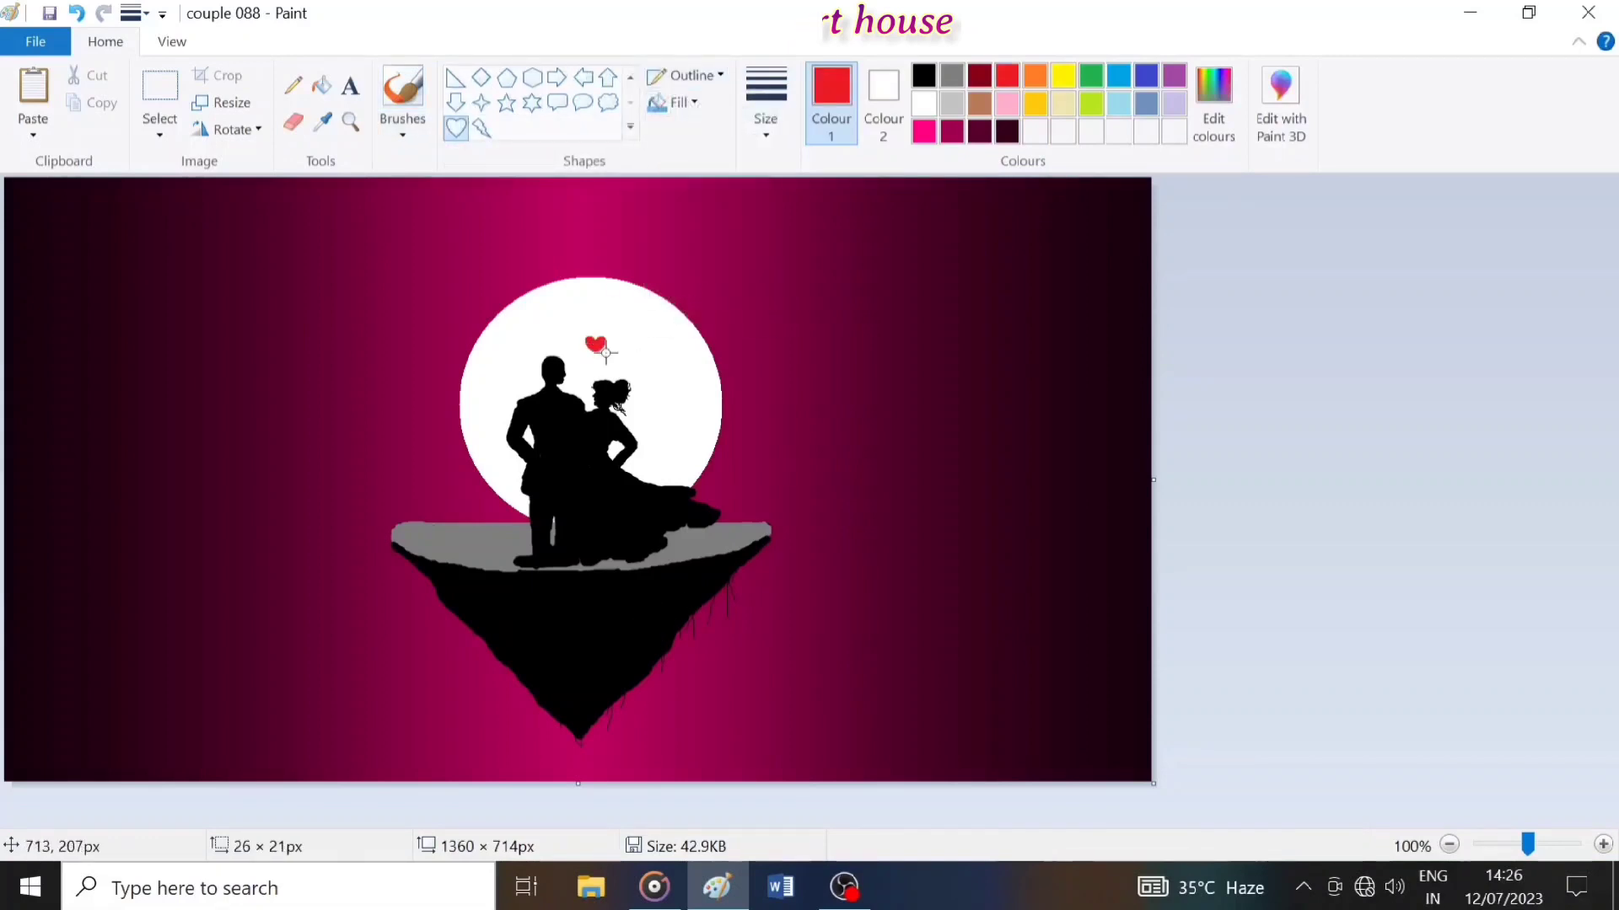
pyautogui.click(653, 365)
# Step: Add five smaller red hearts rising from the first heart to the moon's upper edge
pyautogui.moveTo(588, 298)
pyautogui.mouseDown()
pyautogui.moveTo(634, 299)
pyautogui.moveTo(630, 321)
pyautogui.mouseUp()
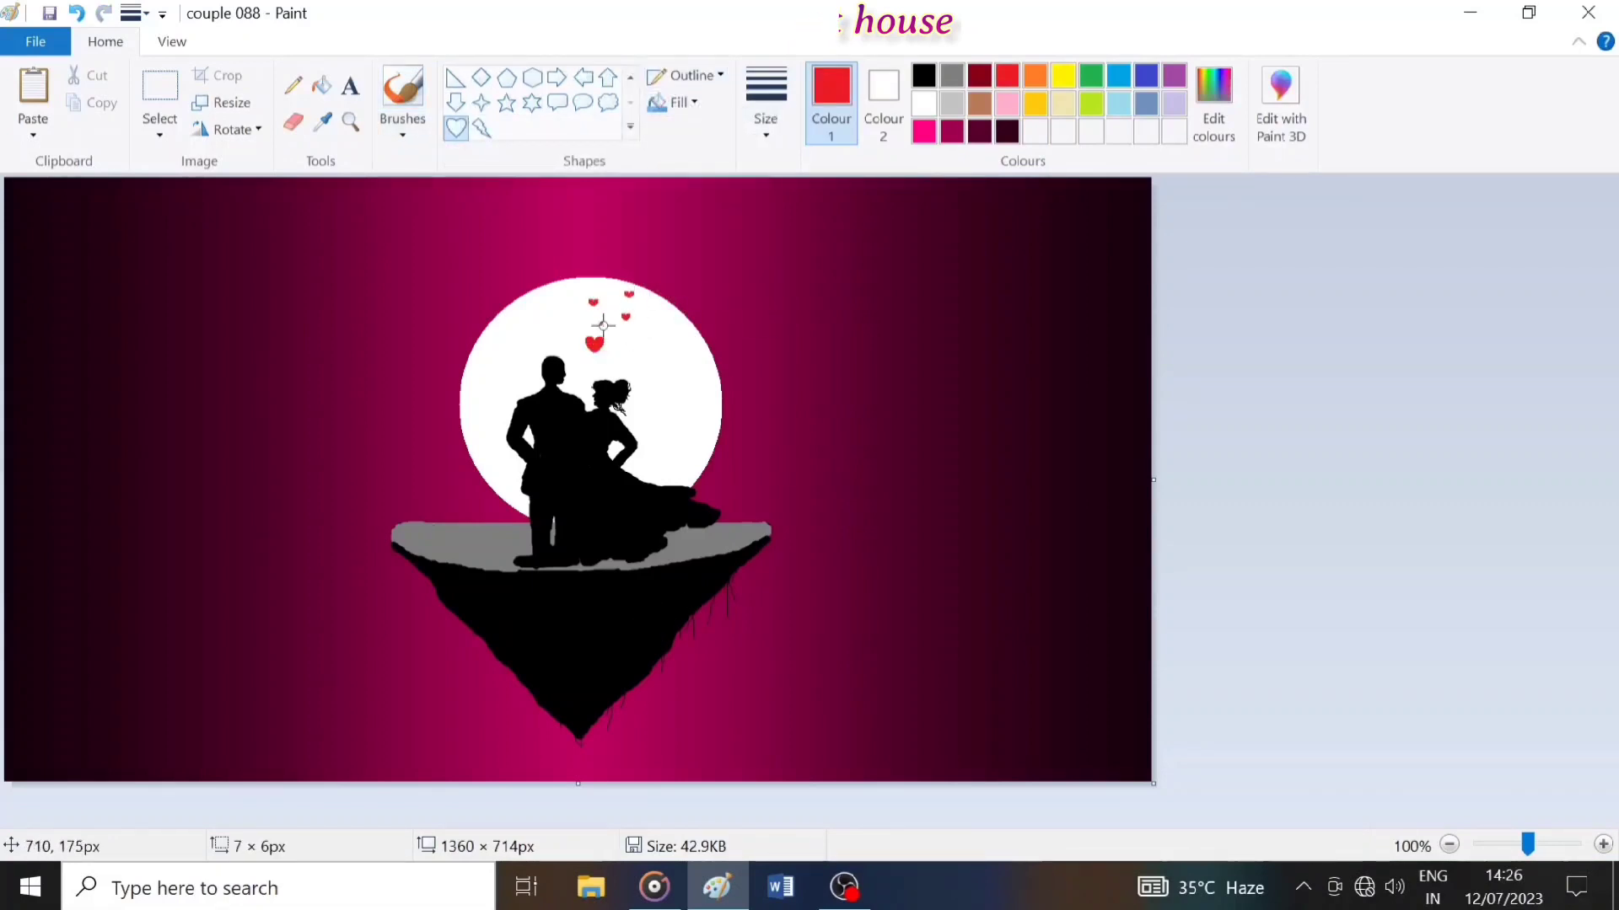
pyautogui.click(685, 417)
pyautogui.click(648, 332)
pyautogui.moveTo(620, 265); pyautogui.dragTo(605, 325)
pyautogui.click(654, 372)
# Step: Scatter ten solid white hearts about 25 px wide over the dark background on both sides of the moon
pyautogui.click(924, 102)
pyautogui.moveTo(878, 495); pyautogui.dragTo(897, 508)
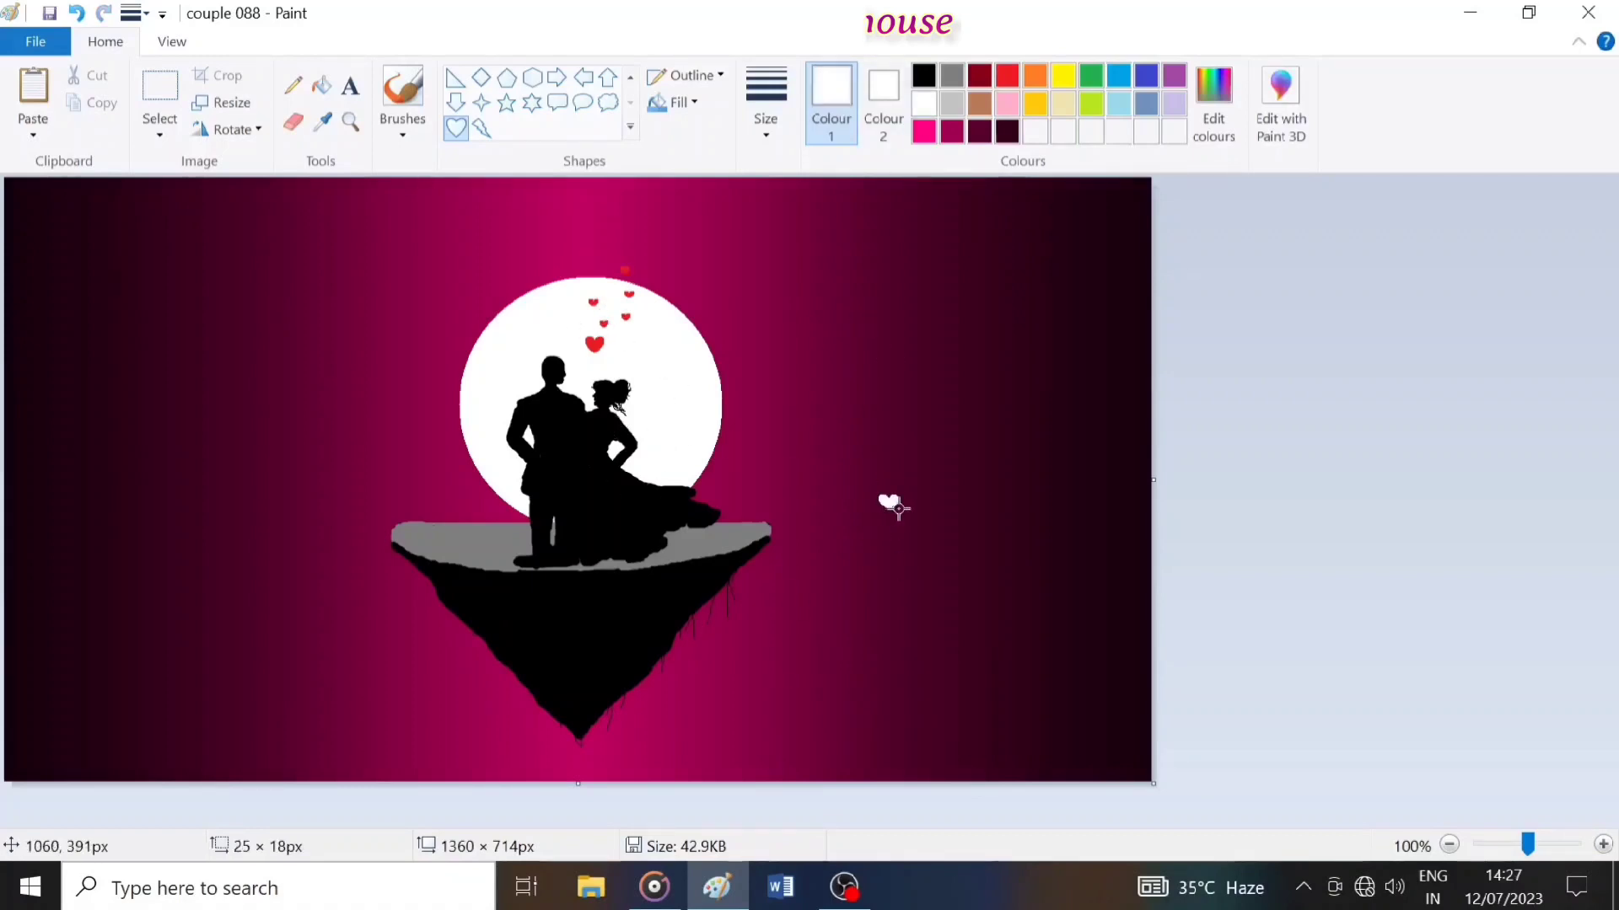
pyautogui.moveTo(896, 361); pyautogui.dragTo(914, 374)
pyautogui.moveTo(973, 453); pyautogui.dragTo(991, 465)
pyautogui.moveTo(979, 610); pyautogui.dragTo(998, 623)
pyautogui.moveTo(101, 475); pyautogui.dragTo(119, 488)
pyautogui.moveTo(117, 330); pyautogui.dragTo(135, 343)
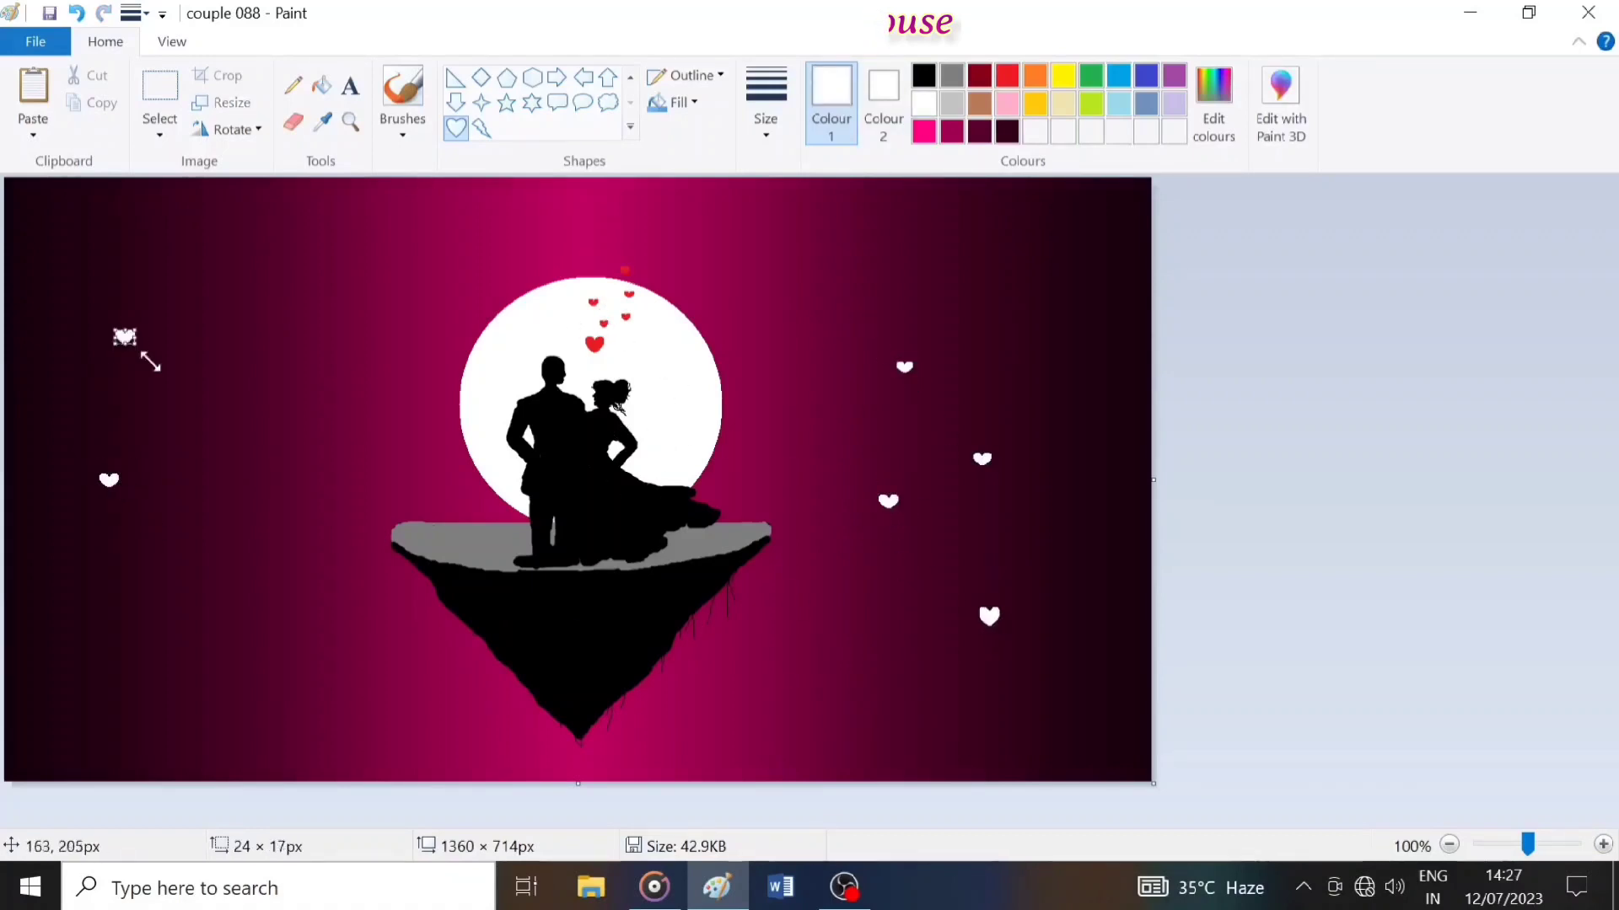
pyautogui.moveTo(283, 381); pyautogui.dragTo(302, 395)
pyautogui.moveTo(226, 577); pyautogui.dragTo(244, 592)
pyautogui.moveTo(152, 674); pyautogui.dragTo(171, 687)
pyautogui.moveTo(1054, 273); pyautogui.dragTo(1069, 288)
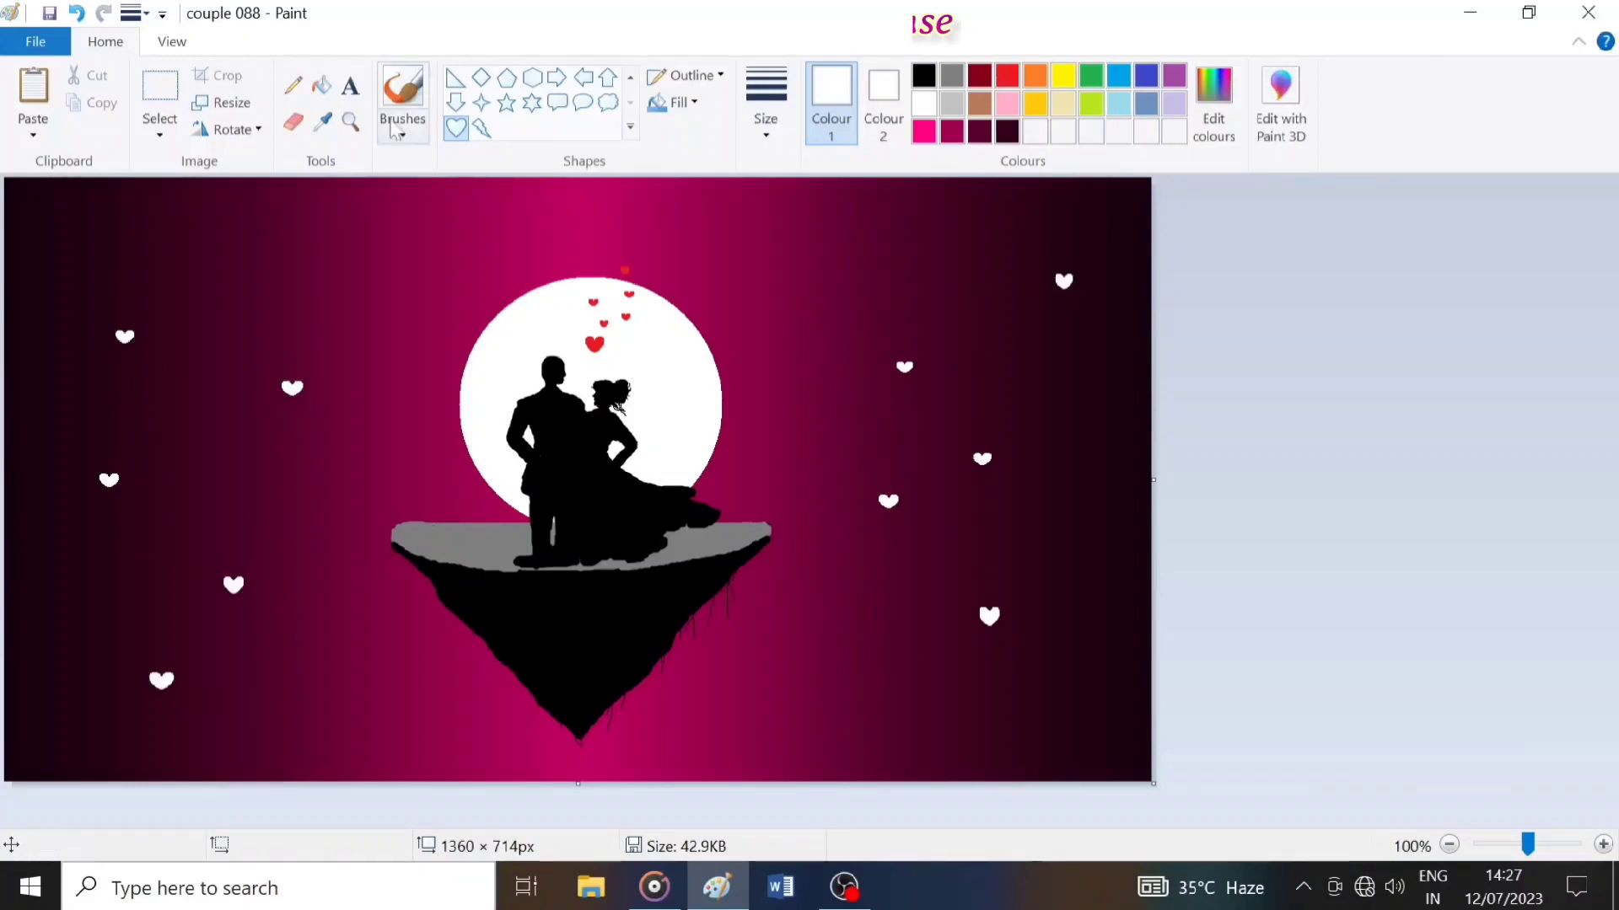
# Step: Dot tiny white stars over the background with the Pencil tool
pyautogui.click(293, 84)
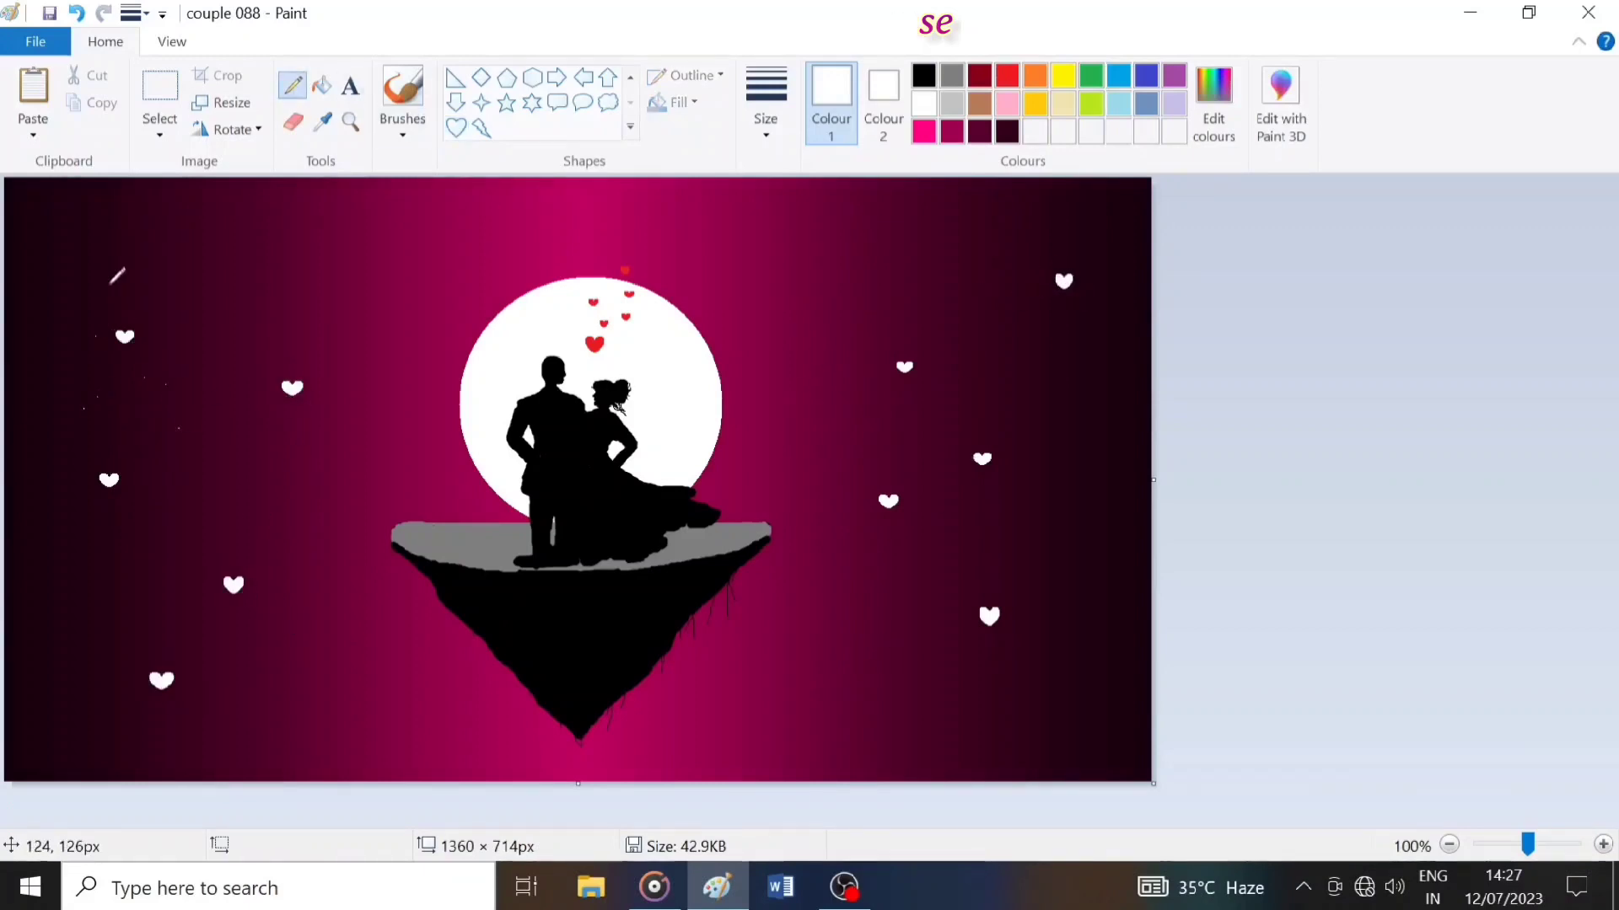
pyautogui.click(1047, 547)
pyautogui.click(42, 472)
pyautogui.click(54, 562)
pyautogui.click(138, 513)
# Step: Fill the ten white background hearts with red and draw one more red heart near the canvas's right edge
pyautogui.click(1008, 75)
pyautogui.click(321, 84)
pyautogui.click(292, 388)
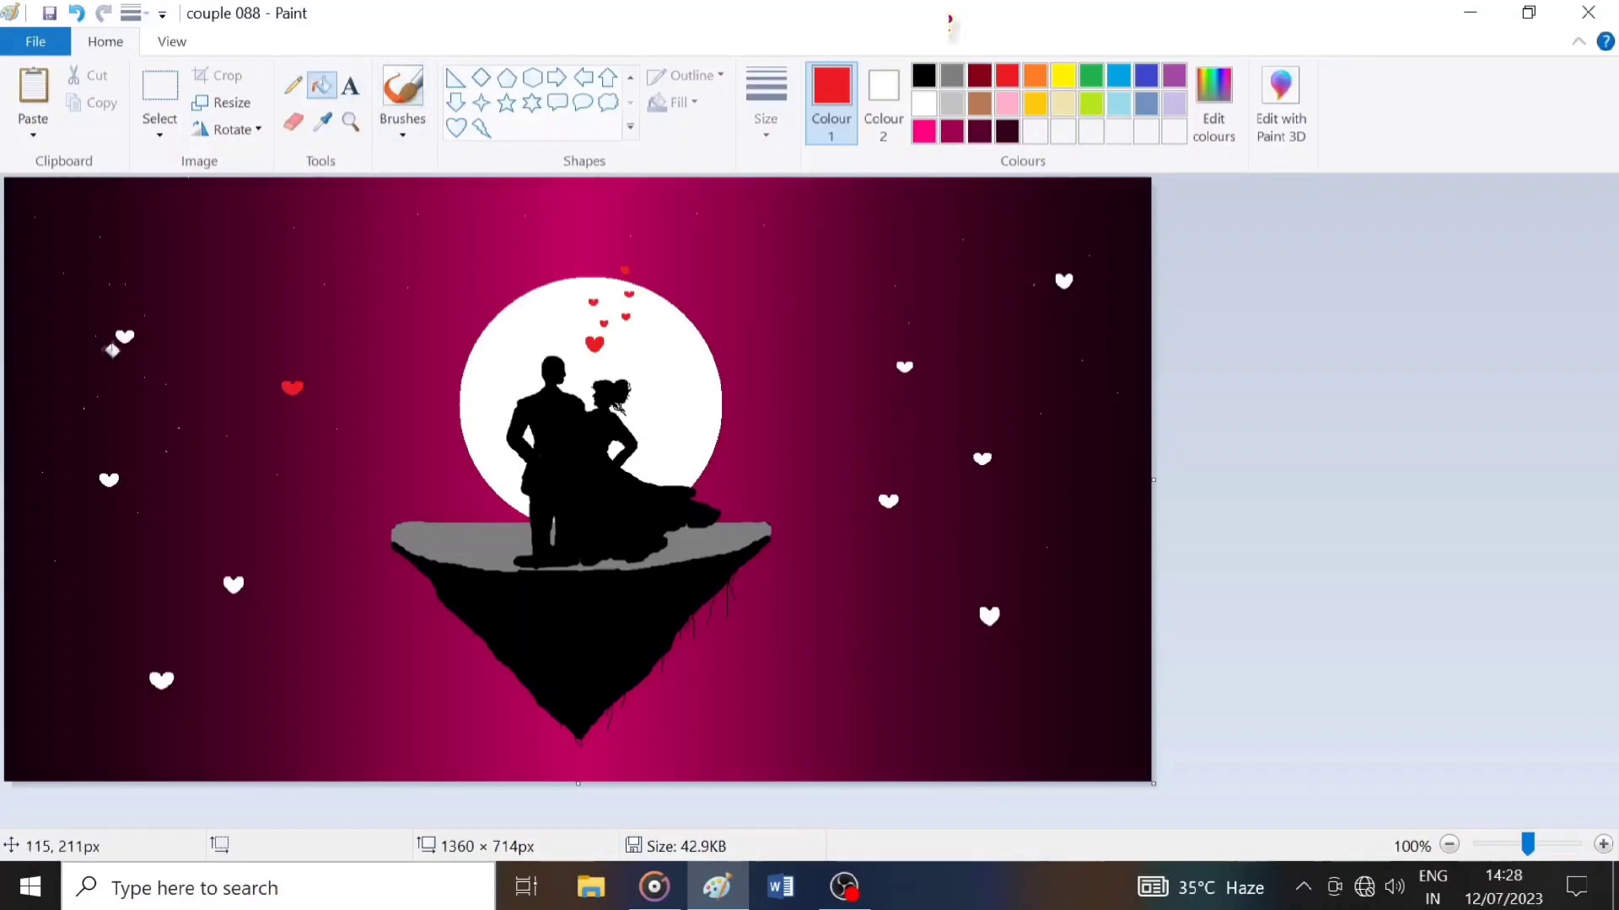
pyautogui.click(124, 336)
pyautogui.click(109, 480)
pyautogui.click(233, 585)
pyautogui.click(161, 681)
pyautogui.click(1064, 281)
pyautogui.click(905, 367)
pyautogui.click(982, 459)
pyautogui.click(888, 501)
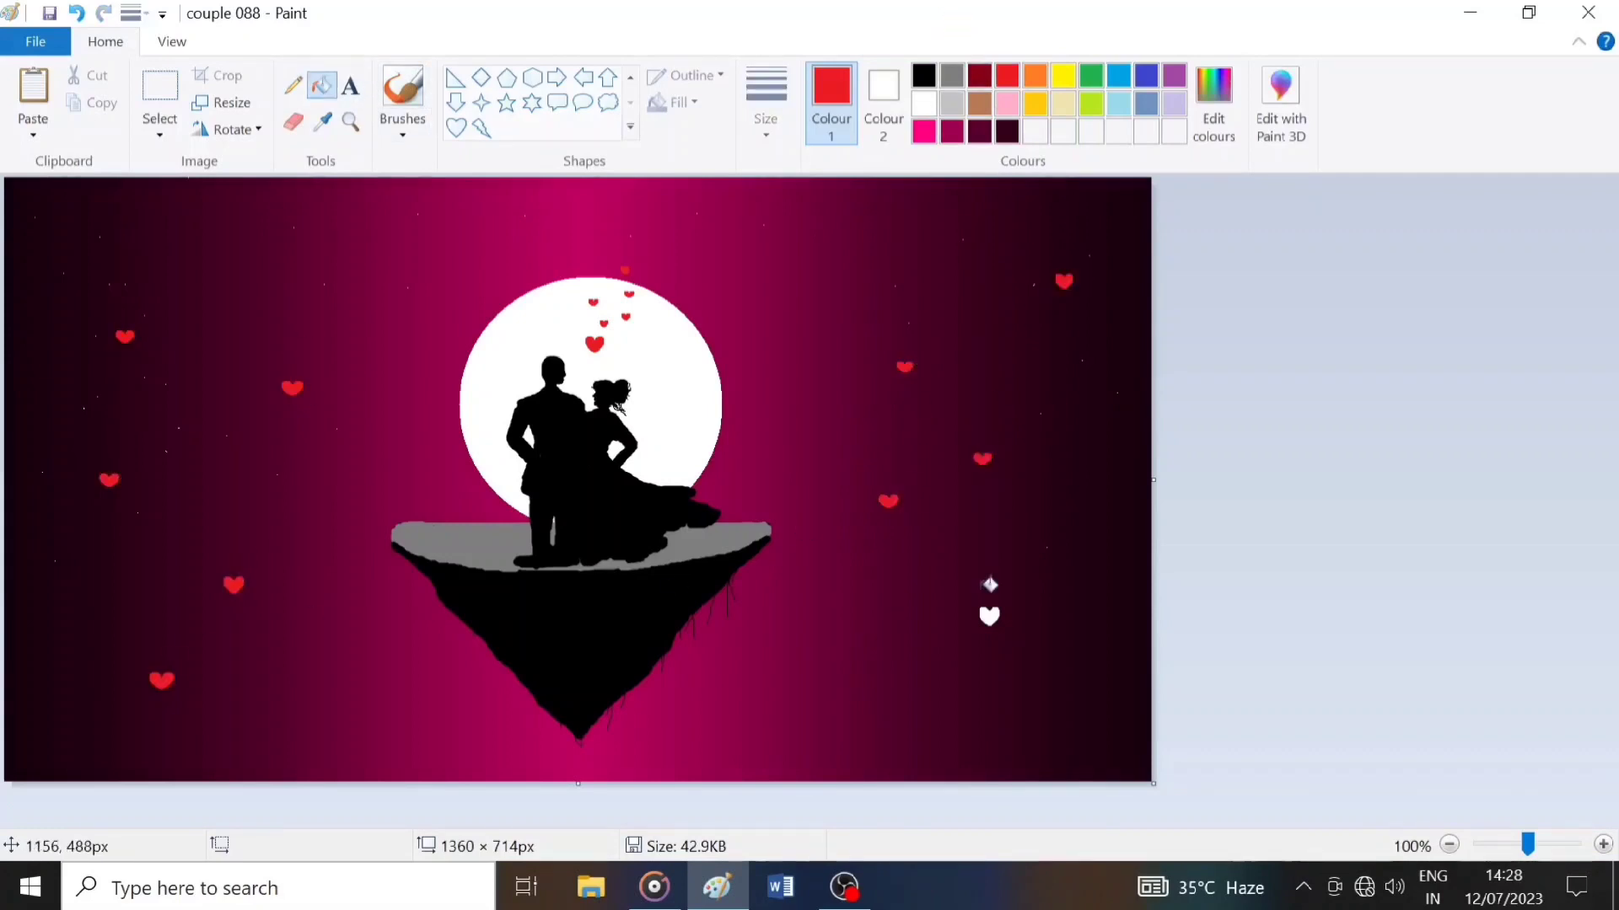
pyautogui.click(989, 617)
pyautogui.click(456, 128)
pyautogui.moveTo(1071, 473); pyautogui.dragTo(1088, 489)
# Step: Add more tiny white pencil dots as stars across the lower background around the island
pyautogui.click(293, 84)
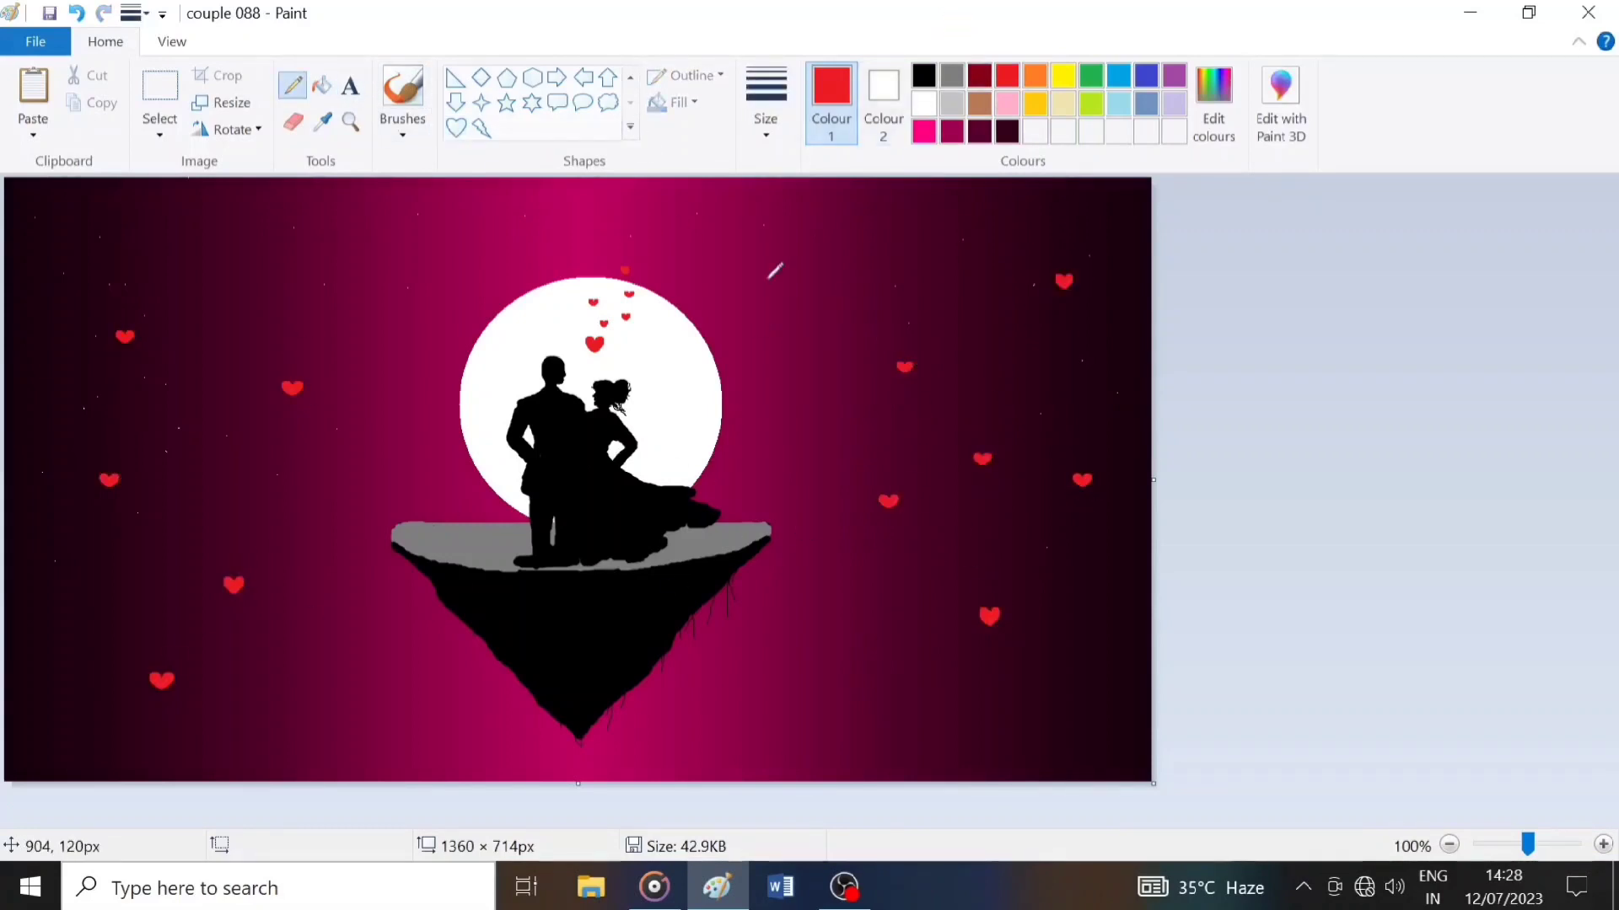
pyautogui.click(924, 103)
pyautogui.click(59, 645)
pyautogui.click(43, 710)
pyautogui.click(91, 734)
pyautogui.click(255, 700)
pyautogui.click(314, 648)
pyautogui.click(428, 712)
pyautogui.click(451, 761)
pyautogui.click(524, 750)
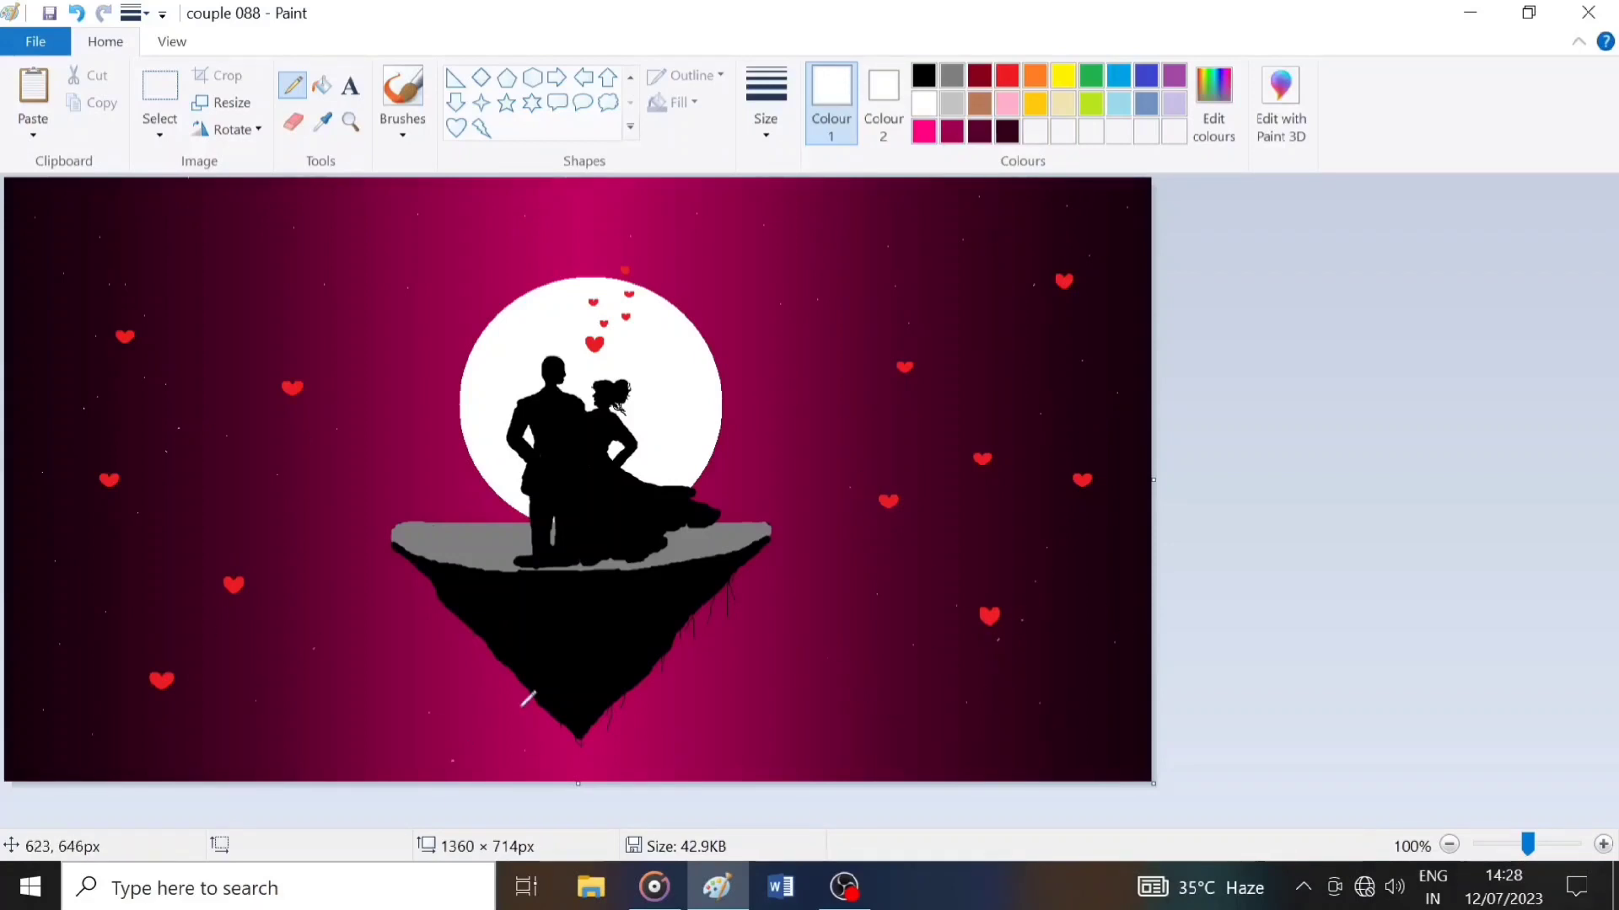
# Step: Scatter small white four-point stars across the whole background around the moon and island
pyautogui.click(480, 102)
pyautogui.moveTo(43, 695); pyautogui.dragTo(56, 708)
pyautogui.moveTo(49, 483); pyautogui.dragTo(63, 497)
pyautogui.moveTo(205, 219); pyautogui.dragTo(218, 232)
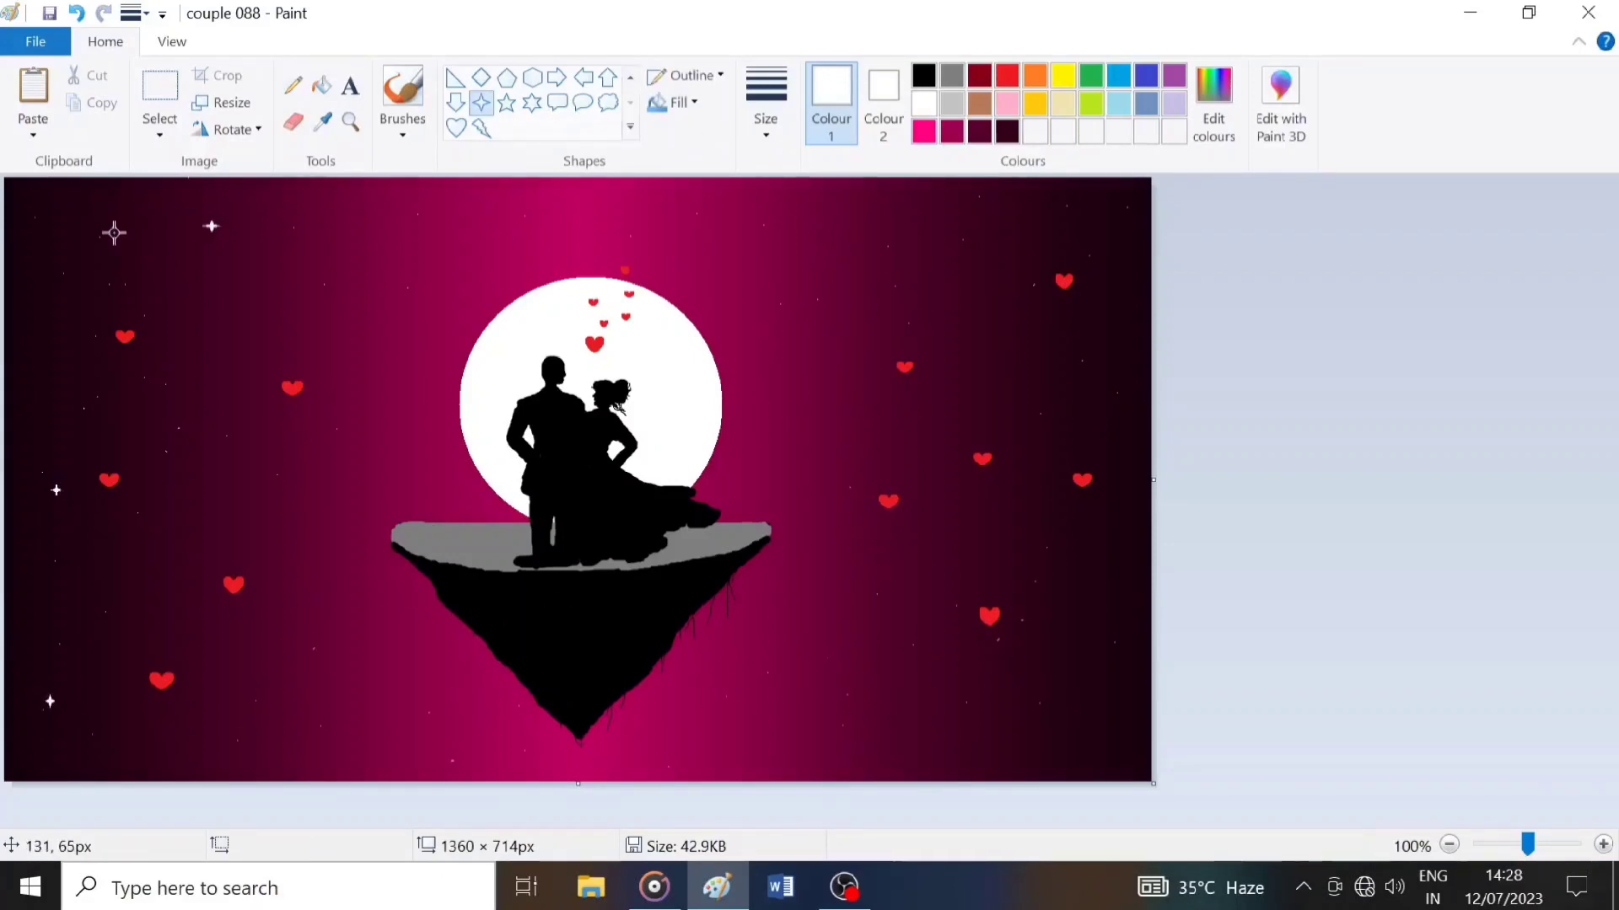
pyautogui.moveTo(75, 225); pyautogui.dragTo(89, 238)
pyautogui.moveTo(283, 568); pyautogui.dragTo(297, 576)
pyautogui.moveTo(189, 458); pyautogui.dragTo(199, 466)
pyautogui.moveTo(418, 708); pyautogui.dragTo(430, 719)
pyautogui.moveTo(971, 212); pyautogui.dragTo(987, 222)
pyautogui.moveTo(717, 231); pyautogui.dragTo(731, 244)
pyautogui.moveTo(848, 631); pyautogui.dragTo(862, 644)
pyautogui.moveTo(704, 700); pyautogui.dragTo(714, 710)
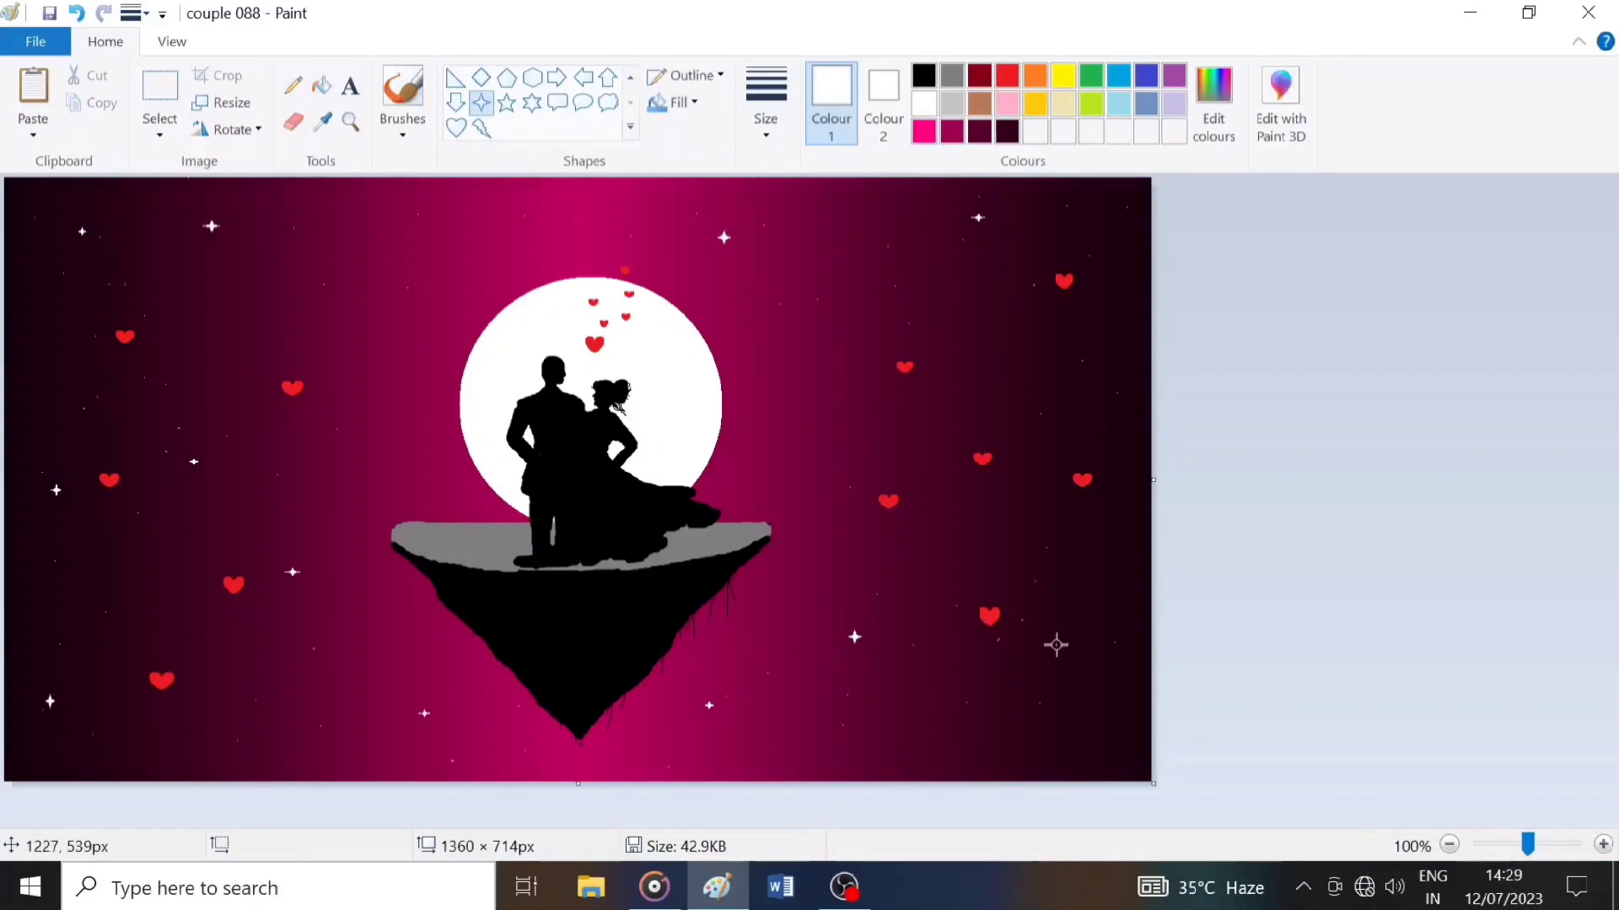
pyautogui.moveTo(1102, 542); pyautogui.dragTo(1115, 557)
pyautogui.moveTo(1114, 346); pyautogui.dragTo(1126, 353)
pyautogui.moveTo(1016, 358); pyautogui.dragTo(1027, 368)
pyautogui.moveTo(1093, 676); pyautogui.dragTo(1106, 690)
pyautogui.moveTo(283, 706); pyautogui.dragTo(292, 716)
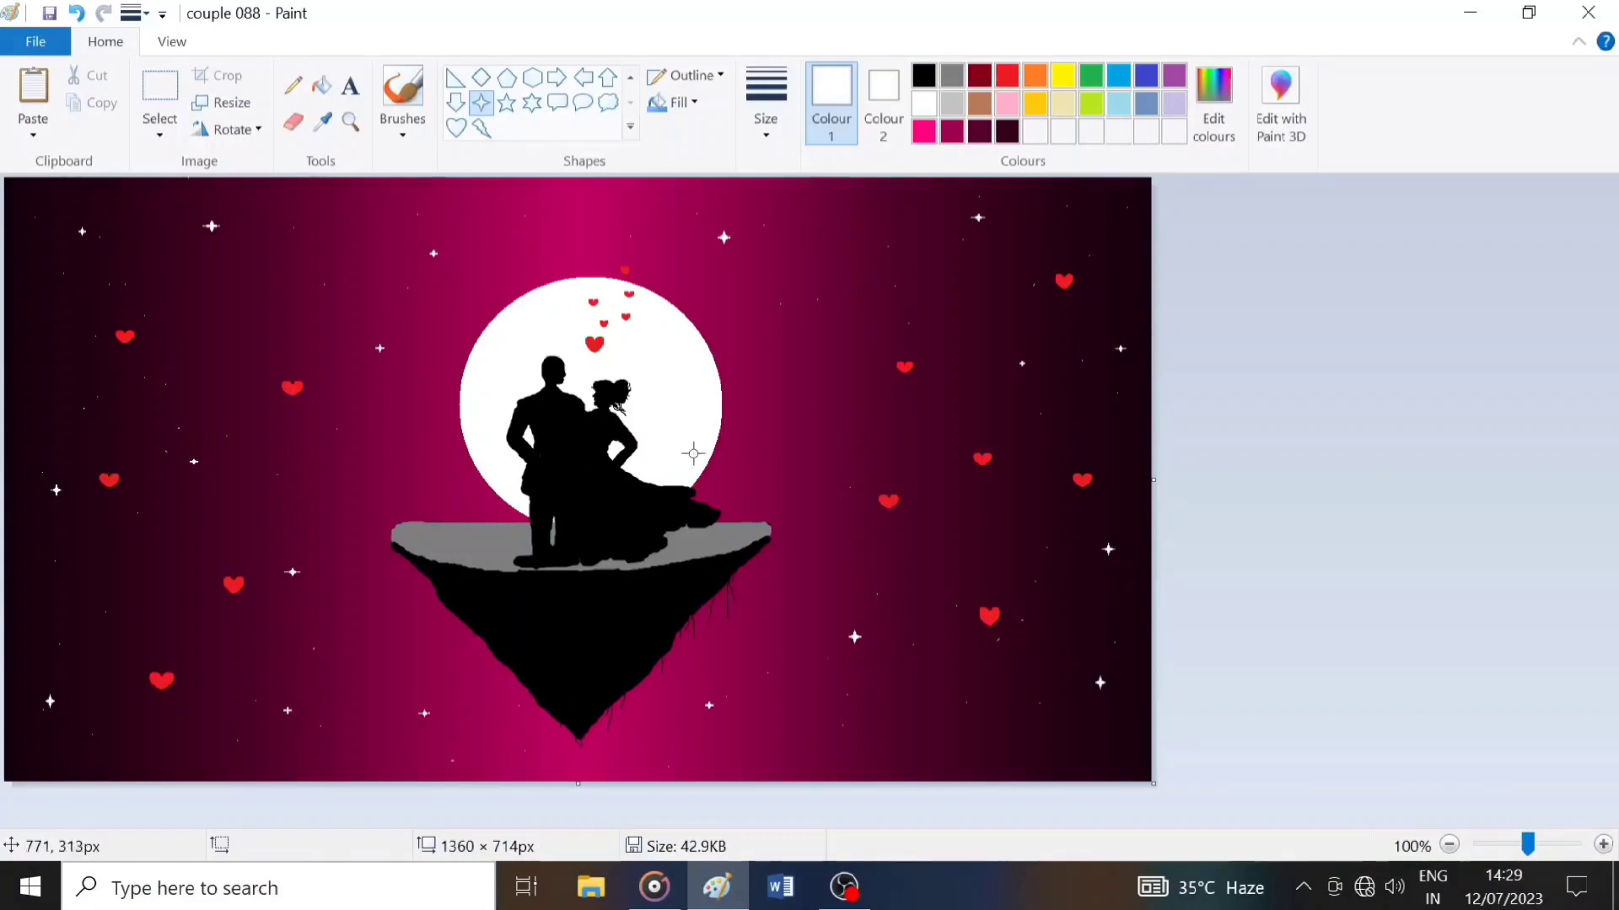
# Step: Add the art channel's name as white signature text in the canvas's lower-right corner and open the font choices for it
pyautogui.click(629, 77)
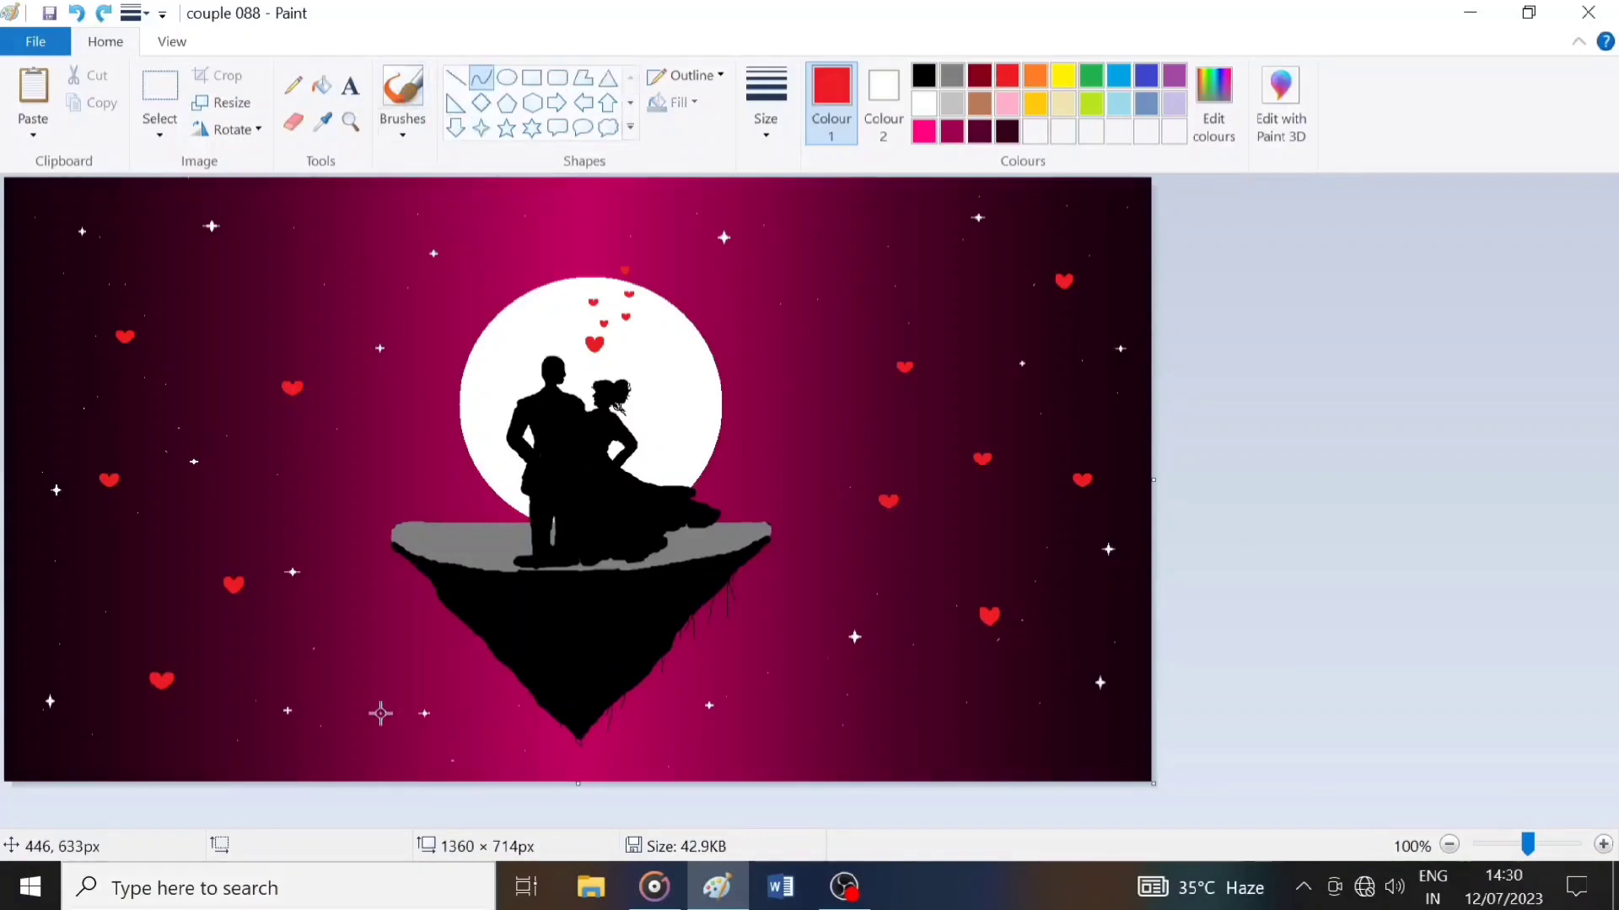
pyautogui.click(350, 85)
pyautogui.click(924, 103)
pyautogui.moveTo(983, 741); pyautogui.dragTo(1174, 792)
pyautogui.write('Uttam')
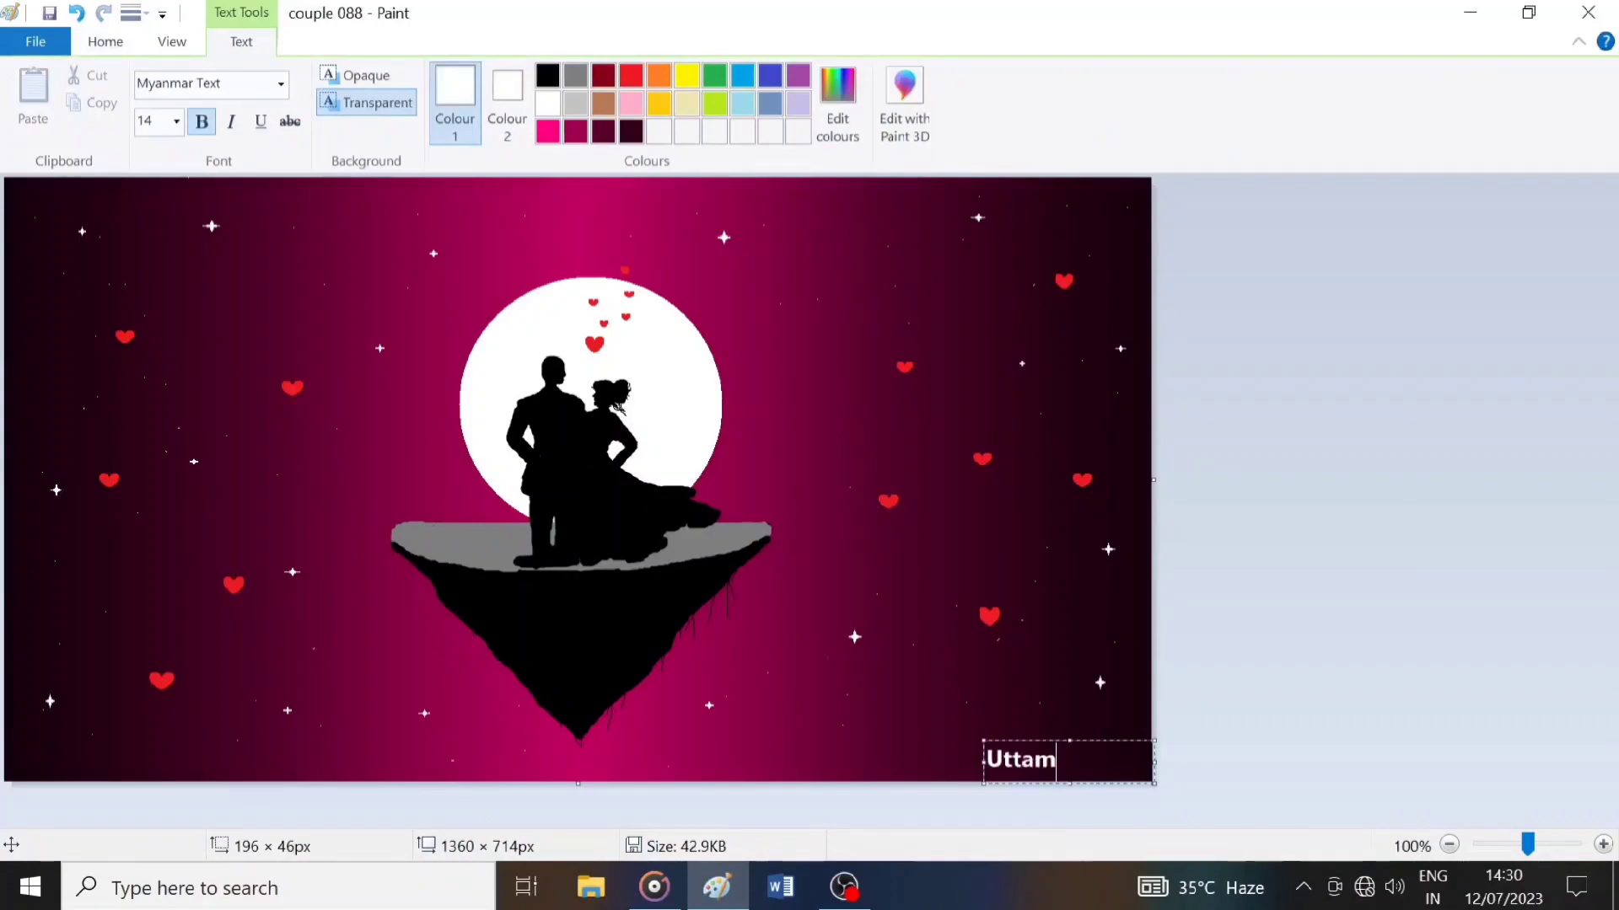
pyautogui.write(' Art')
pyautogui.hotkey('ctrl', 'a')
pyautogui.click(281, 83)
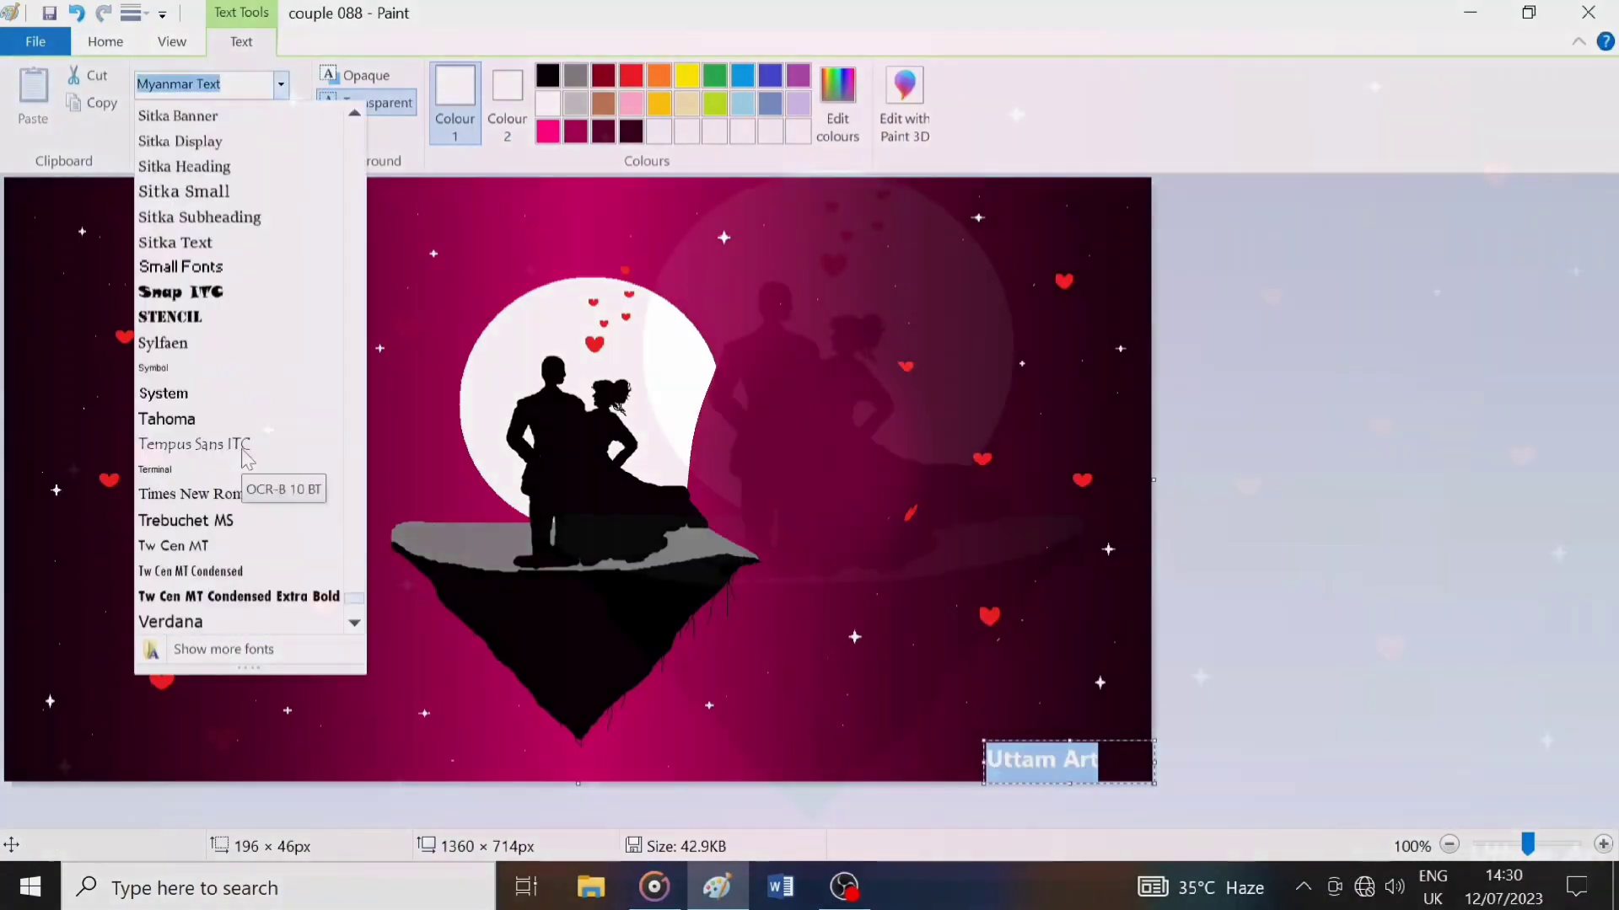